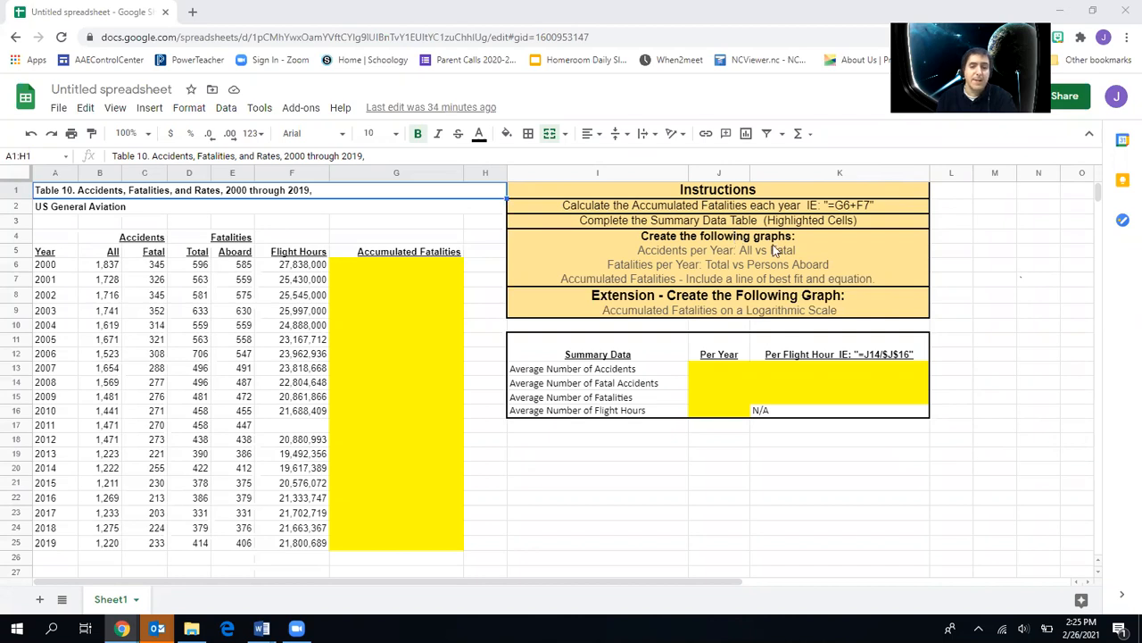
# Set the 2000 Accumulated Fatalities cell G6 to =D6 and reject the suggested autofill for the column
pyautogui.click(400, 264)
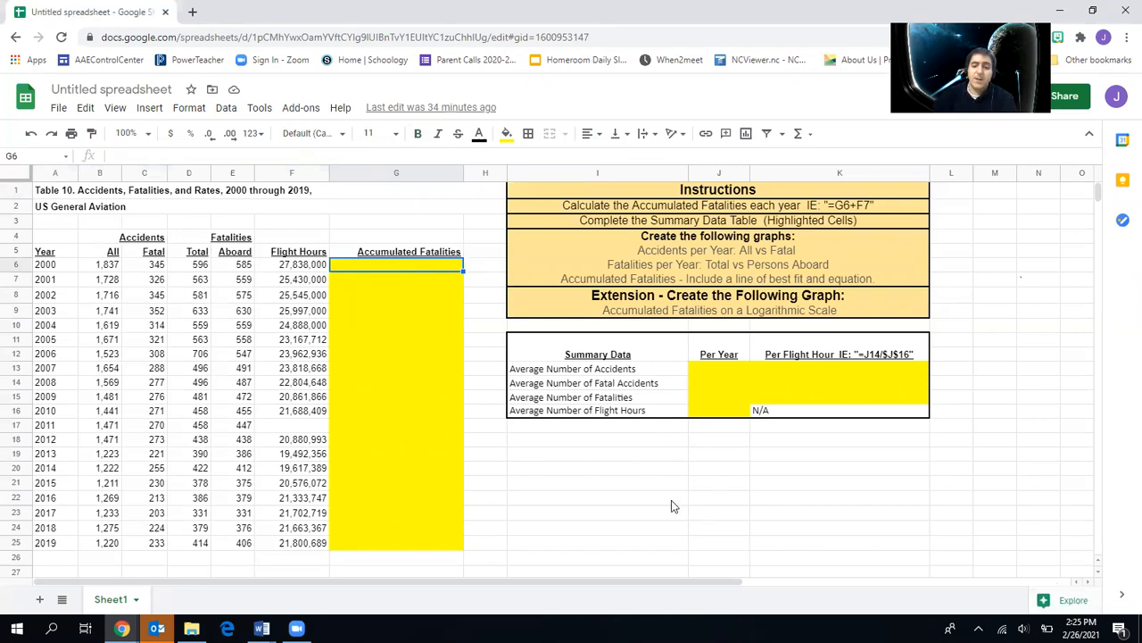
pyautogui.write('=')
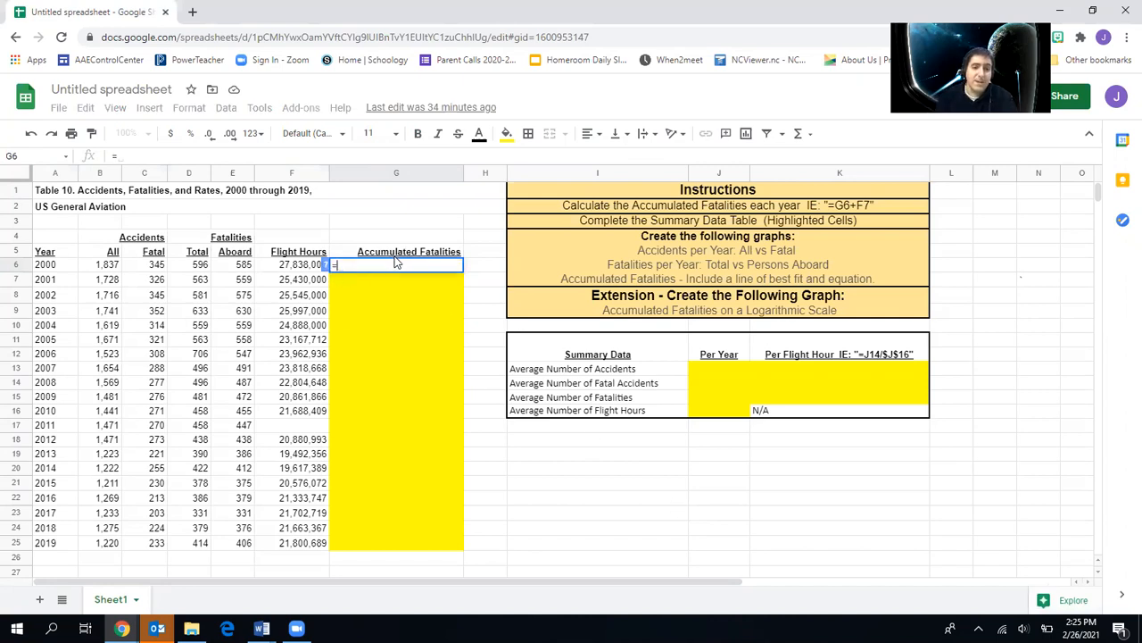
pyautogui.click(190, 265)
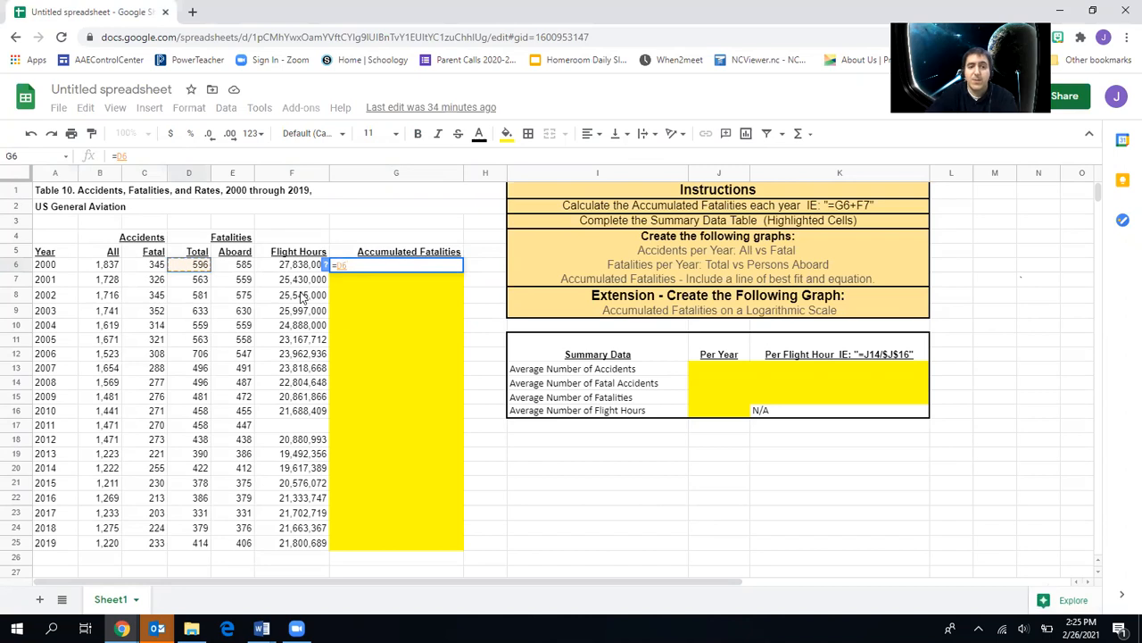
pyautogui.press('Return')
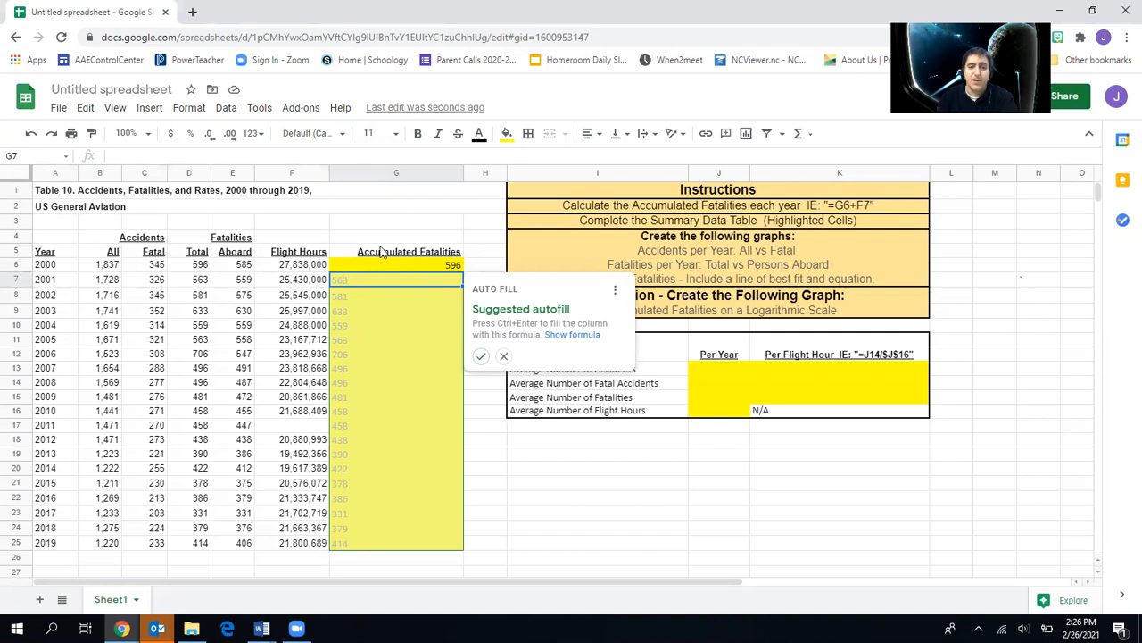
pyautogui.click(505, 358)
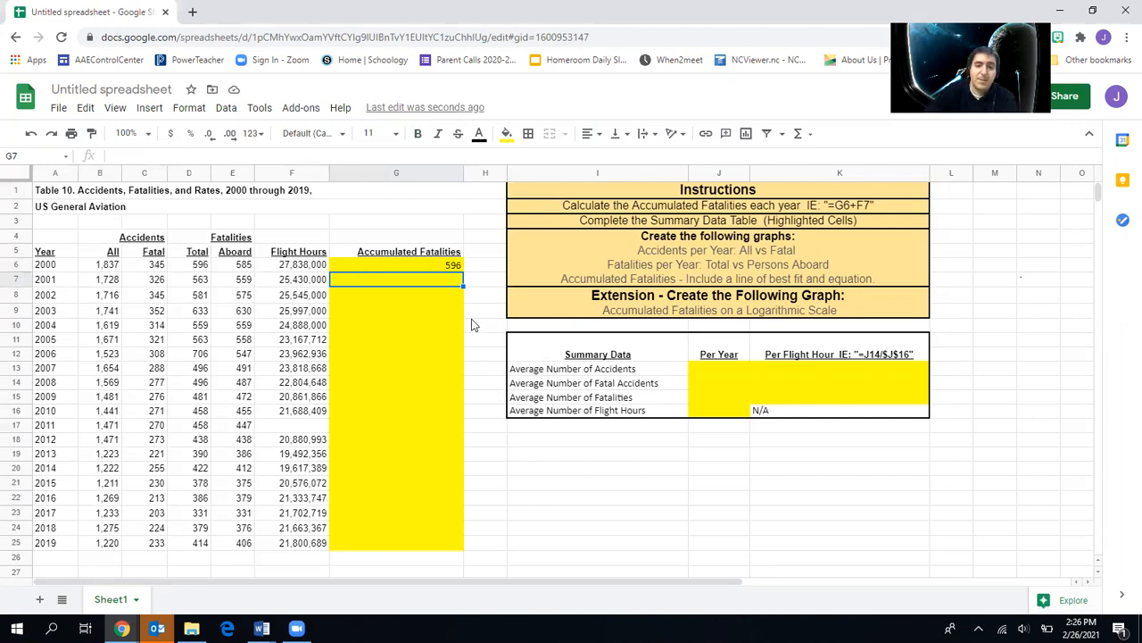
# Enter =G6+D7 in G7 to accumulate the 2001 fatalities onto the previous year's total
pyautogui.write('=')
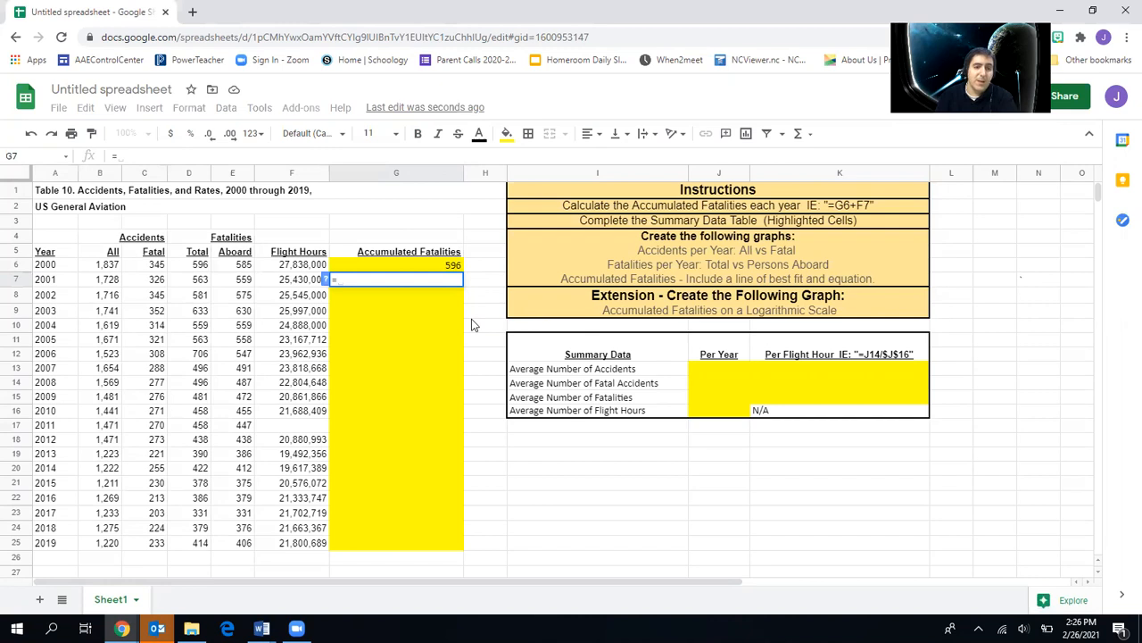
pyautogui.click(433, 265)
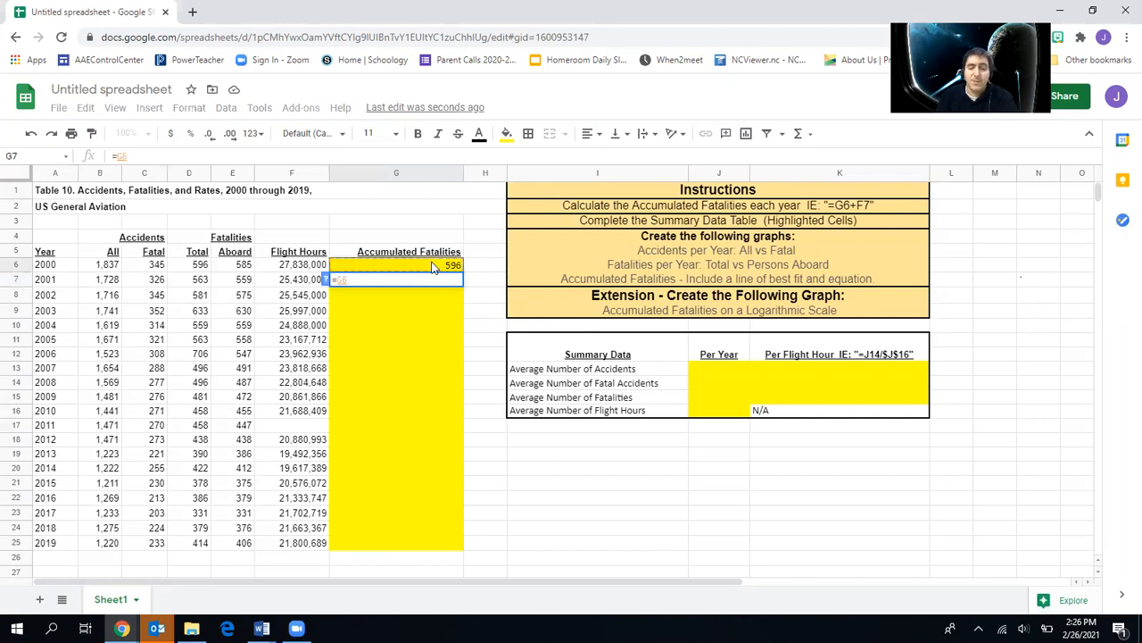
pyautogui.write('+')
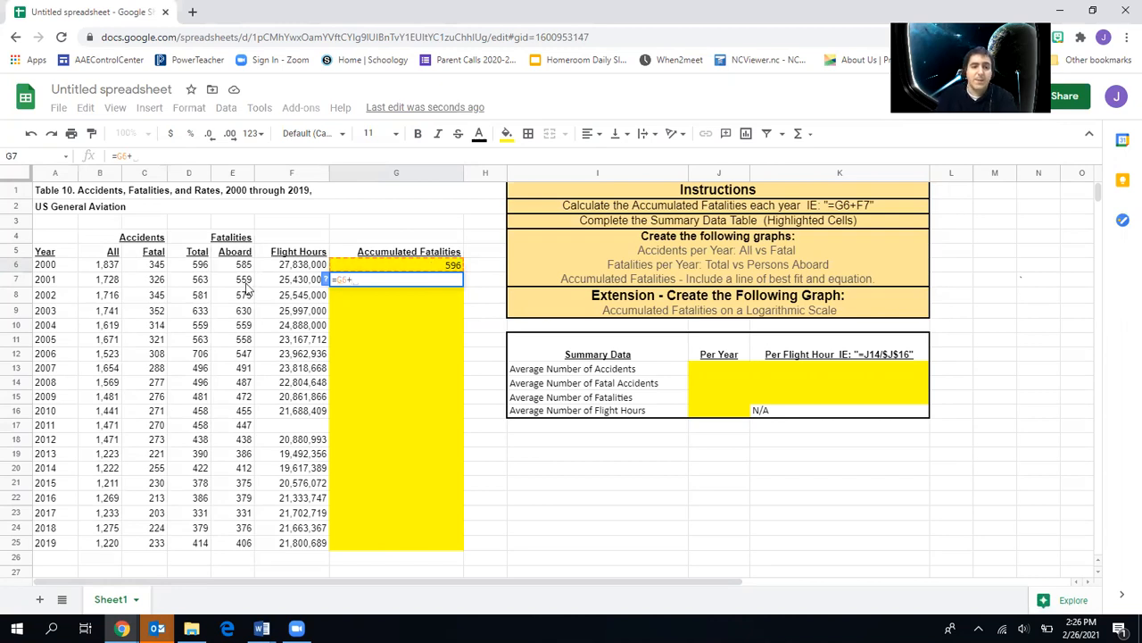
pyautogui.click(198, 283)
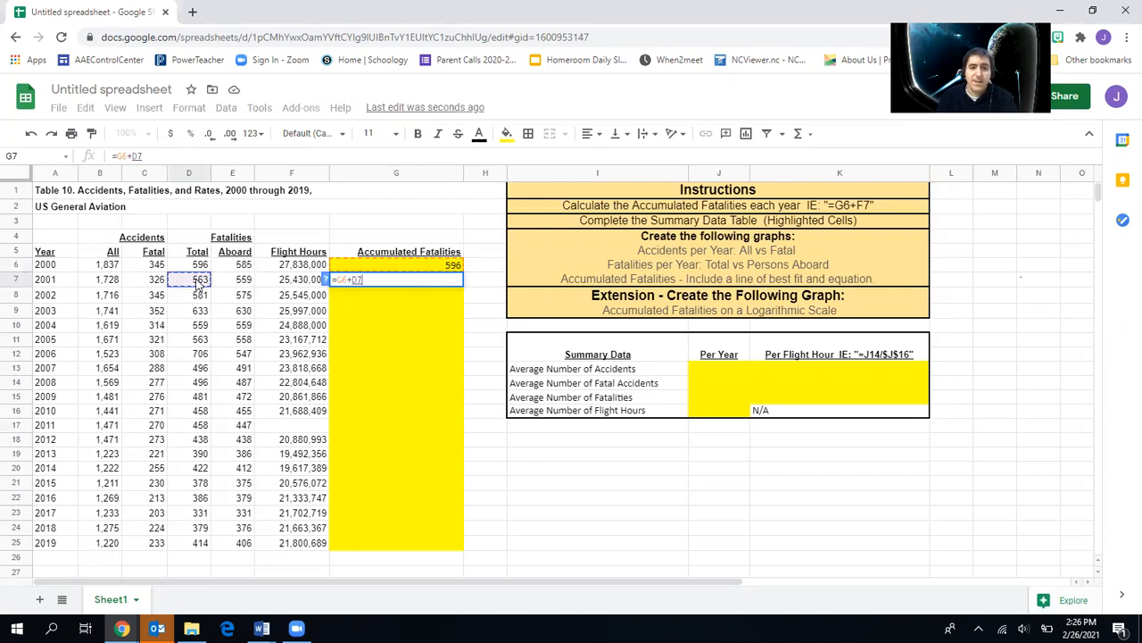
pyautogui.press('Return')
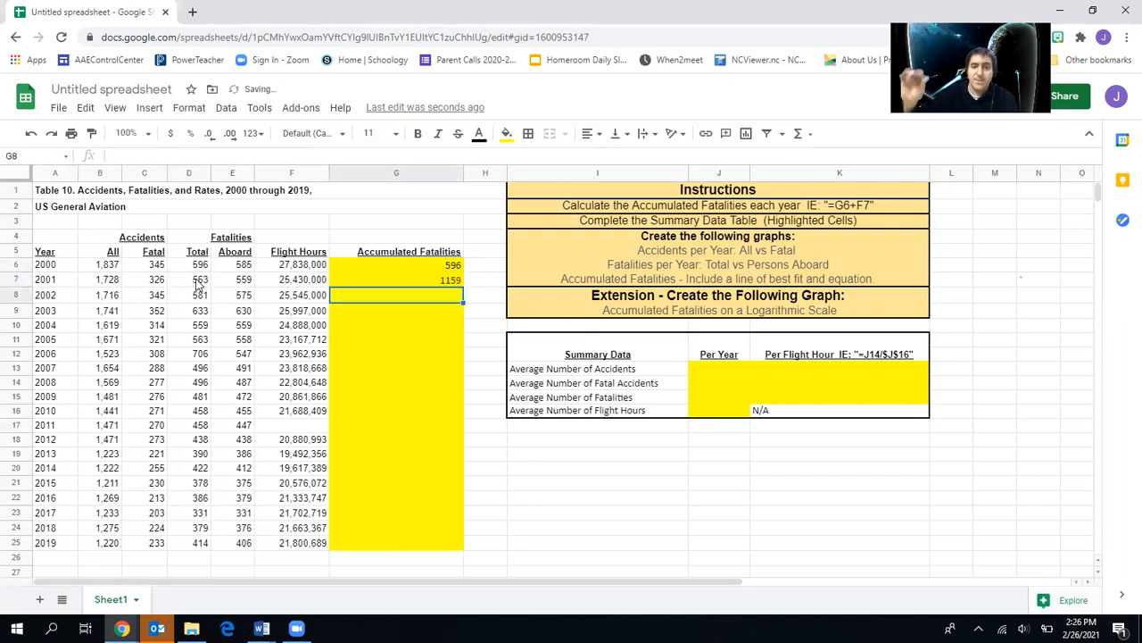
# Fill the running-total formula from G7 down the Accumulated Fatalities column through 2019 (G25)
pyautogui.click(386, 270)
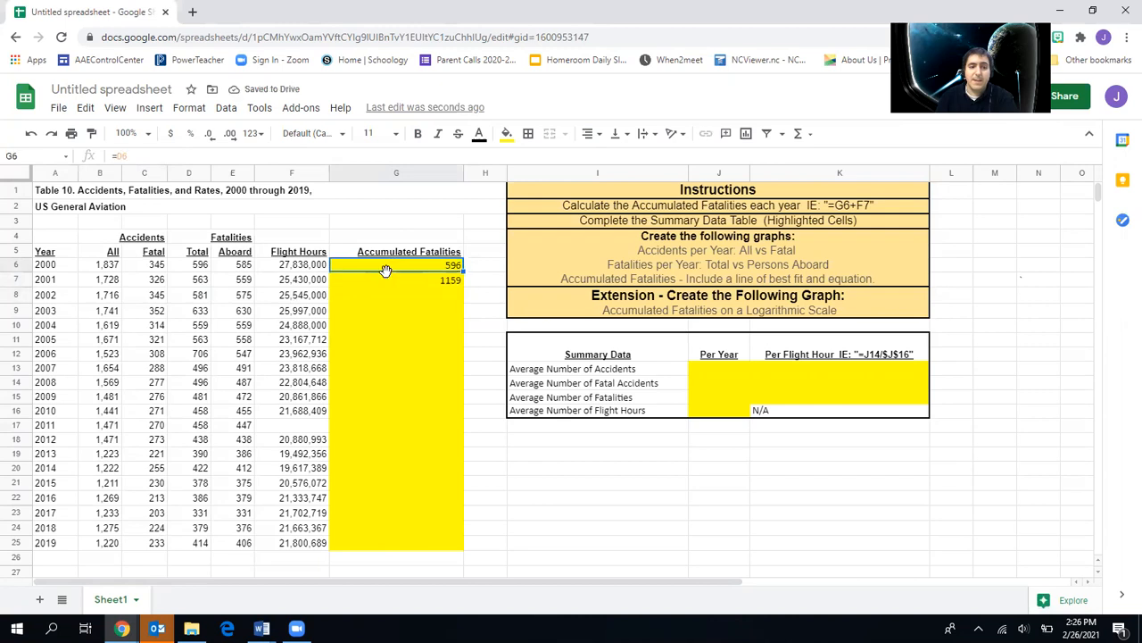
pyautogui.click(396, 282)
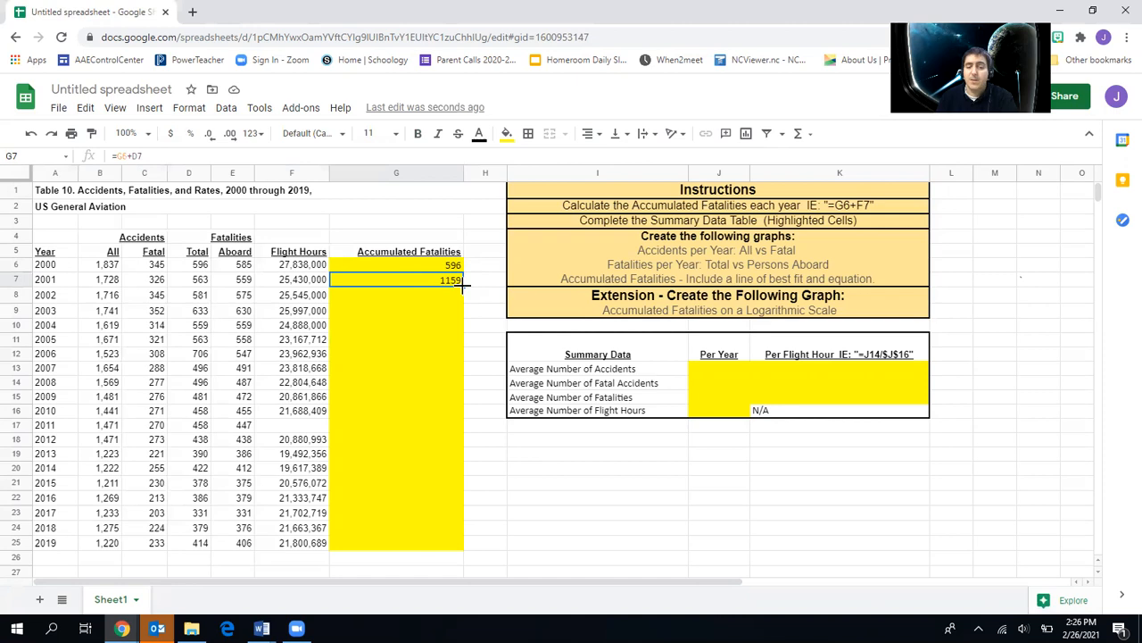
pyautogui.moveTo(462, 285); pyautogui.dragTo(408, 545)
# Check the copied formulas in several filled cells of the Accumulated Fatalities column, including the 2016 and 2018 rows
pyautogui.click(455, 498)
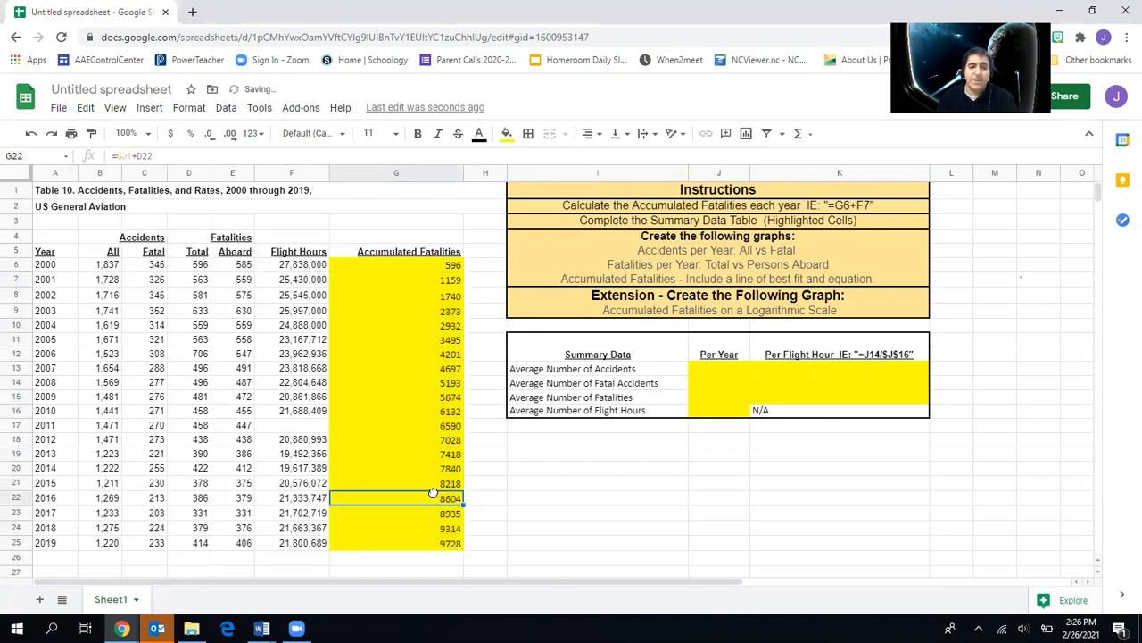
pyautogui.doubleClick(432, 503)
pyautogui.click(408, 400)
pyautogui.doubleClick(409, 400)
pyautogui.doubleClick(414, 527)
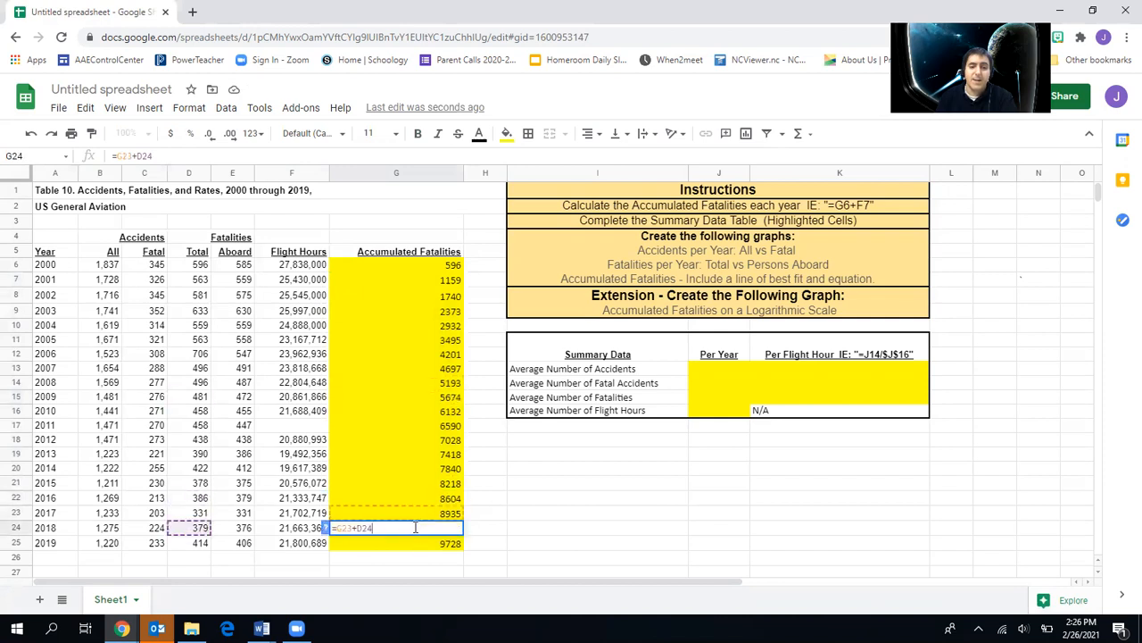
pyautogui.press('Return')
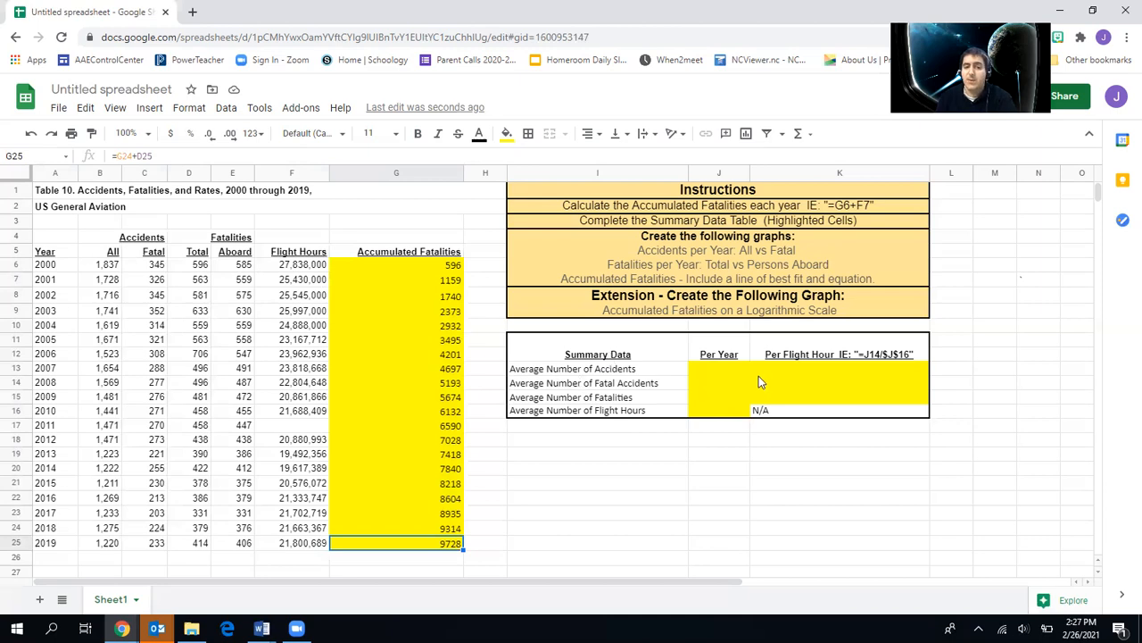
# Calculate the average number of accidents per year in J13 with =average(B6:B25), rejecting the suggested autofill
pyautogui.click(720, 369)
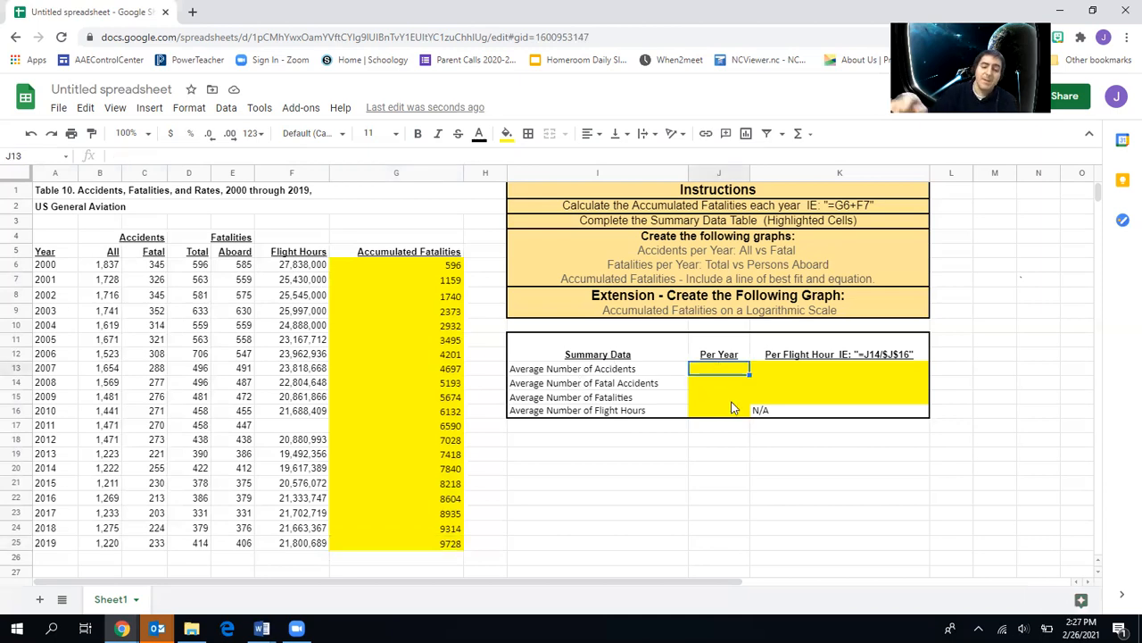
pyautogui.write('=')
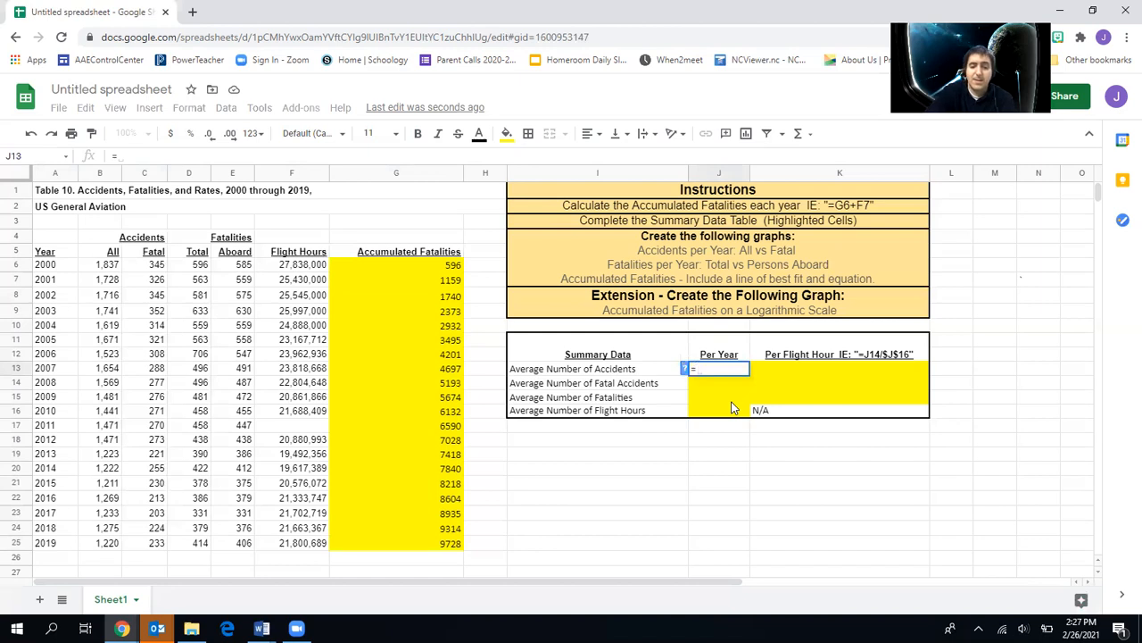
pyautogui.write('av')
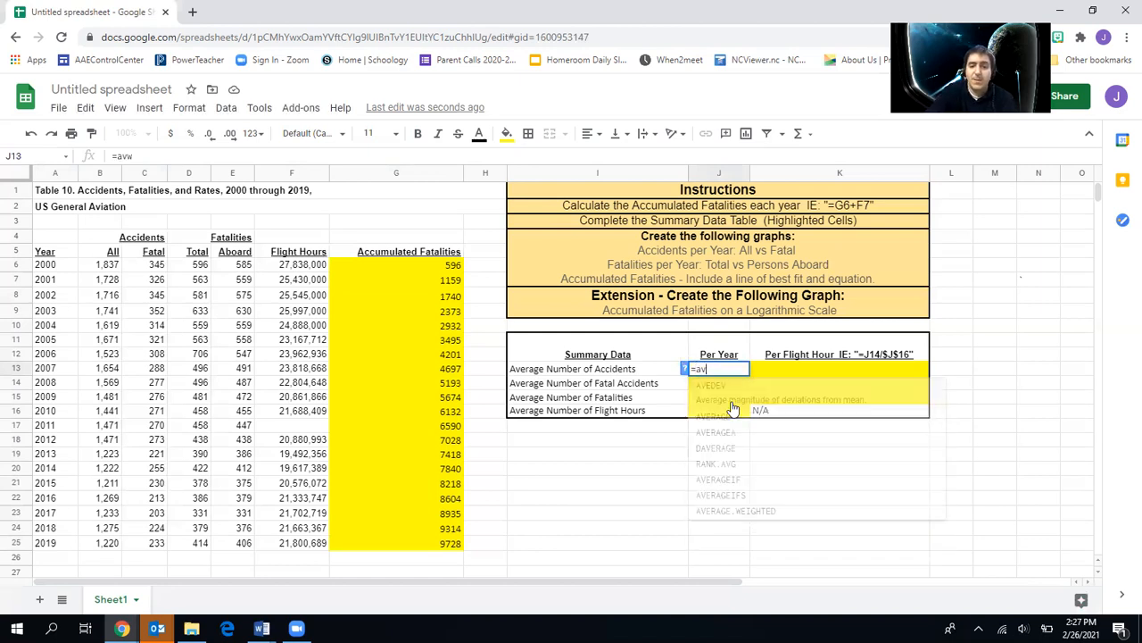
pyautogui.write('eragwe')
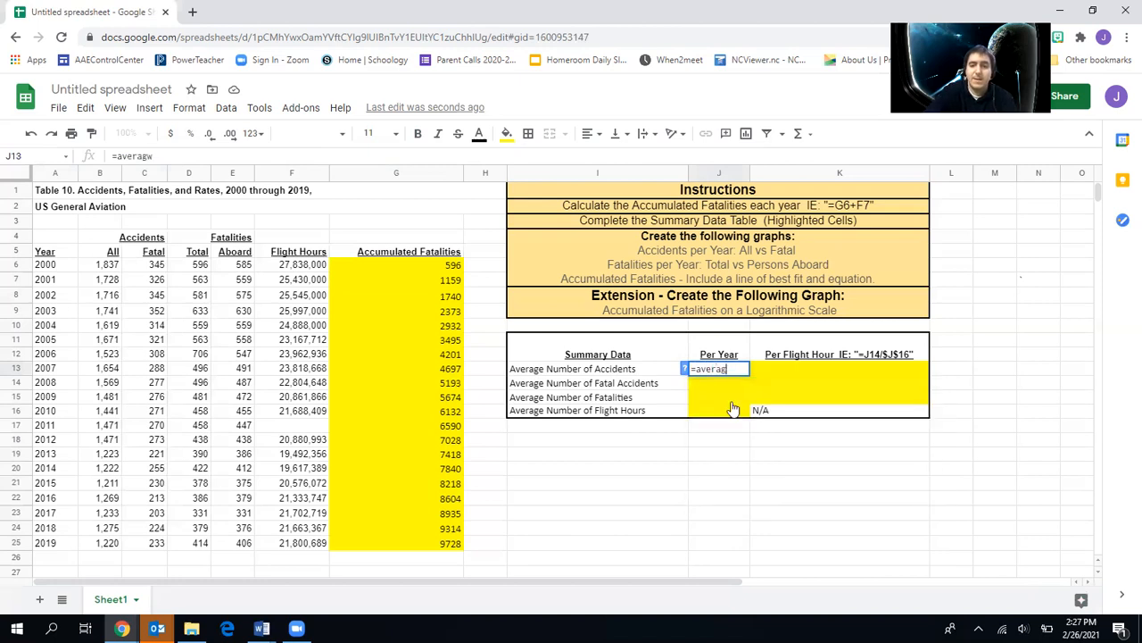
pyautogui.press('BackSpace')
pyautogui.press('BackSpace')
pyautogui.write('e')
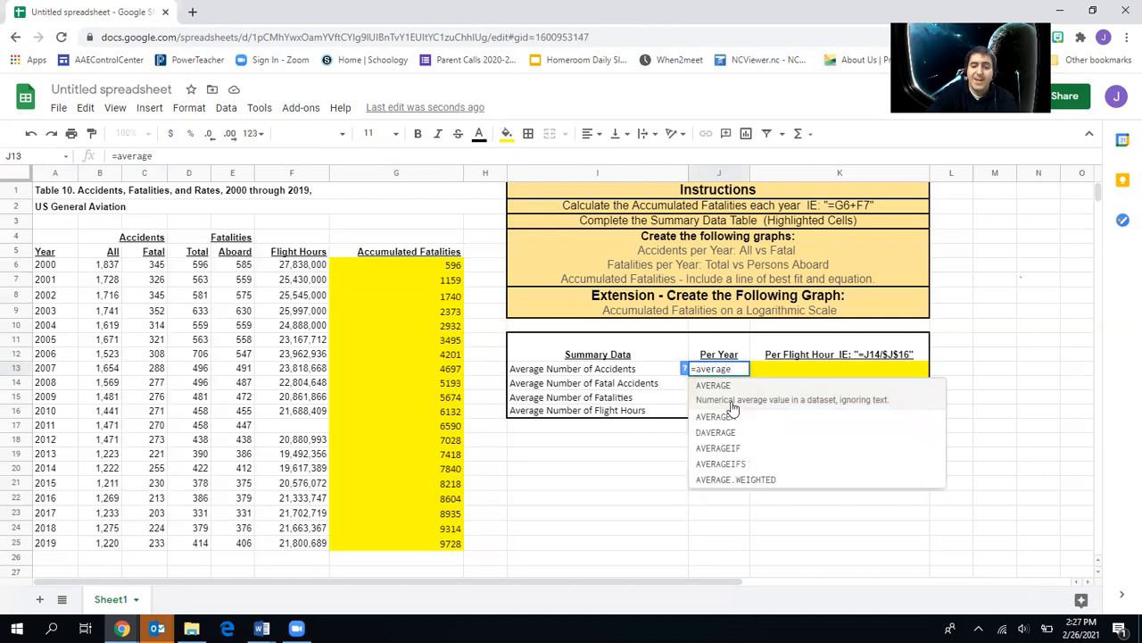
pyautogui.write('(')
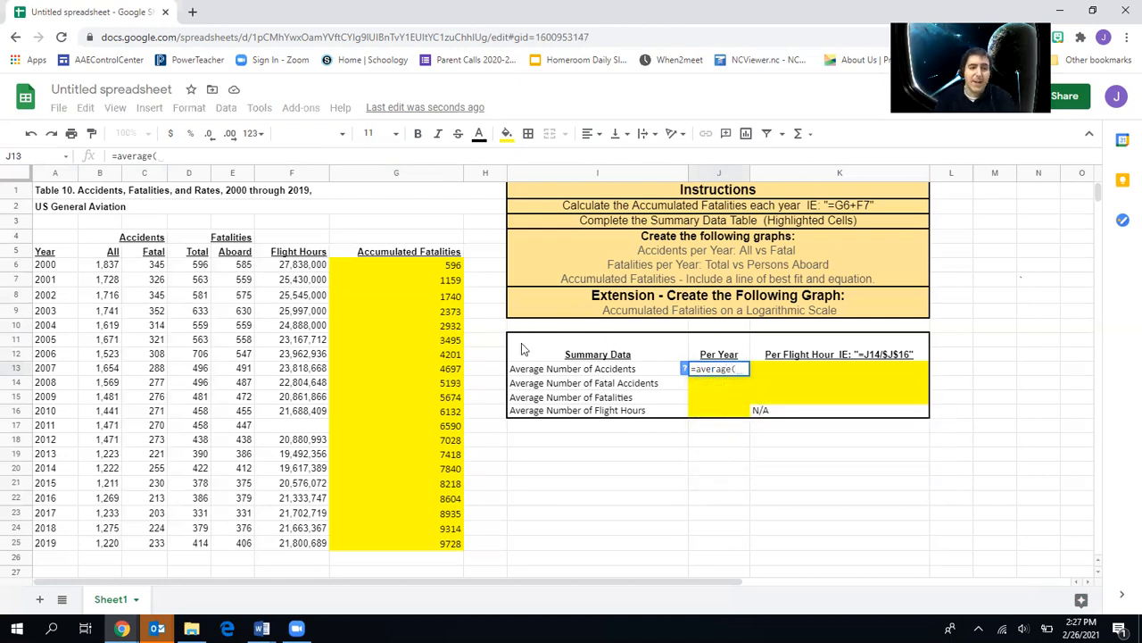
pyautogui.click(105, 268)
pyautogui.moveTo(104, 276); pyautogui.dragTo(123, 555)
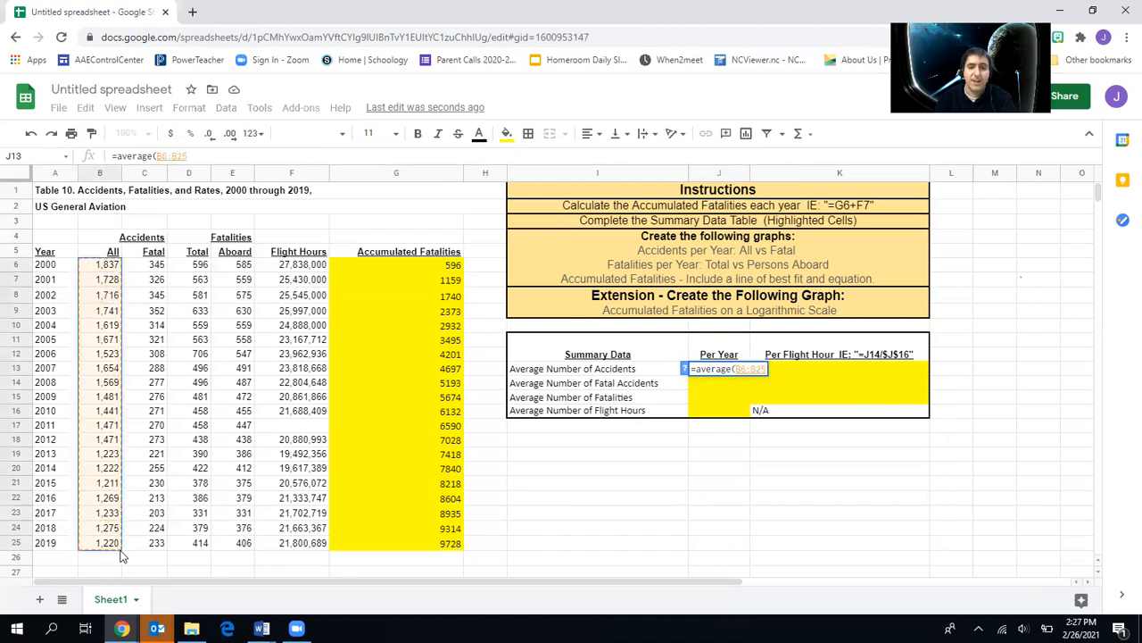
pyautogui.write(')')
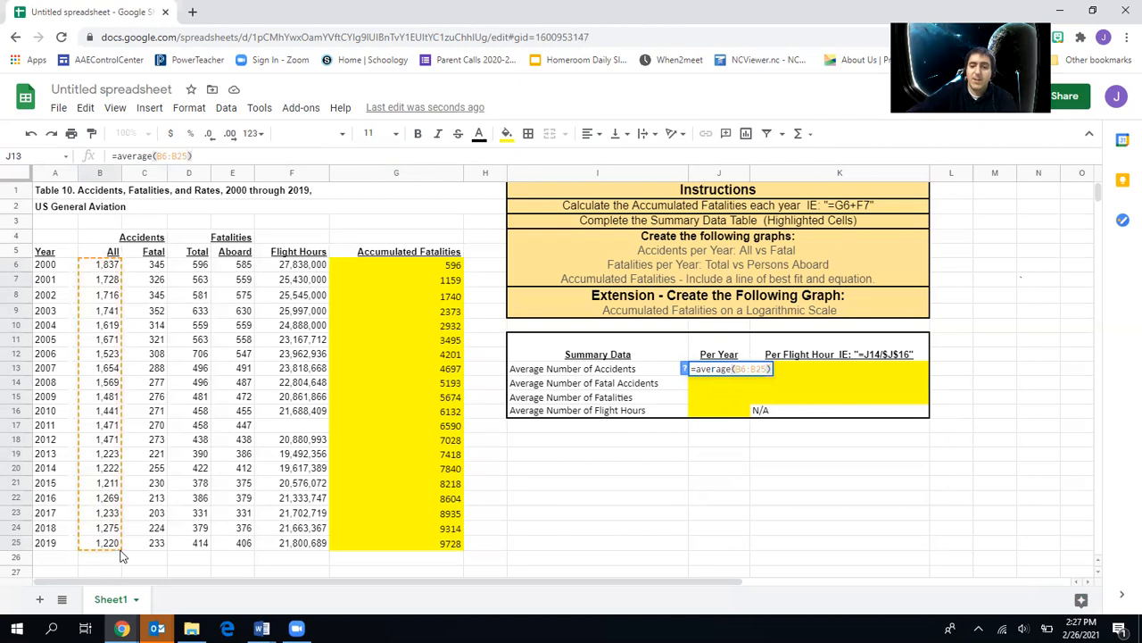
pyautogui.press('Return')
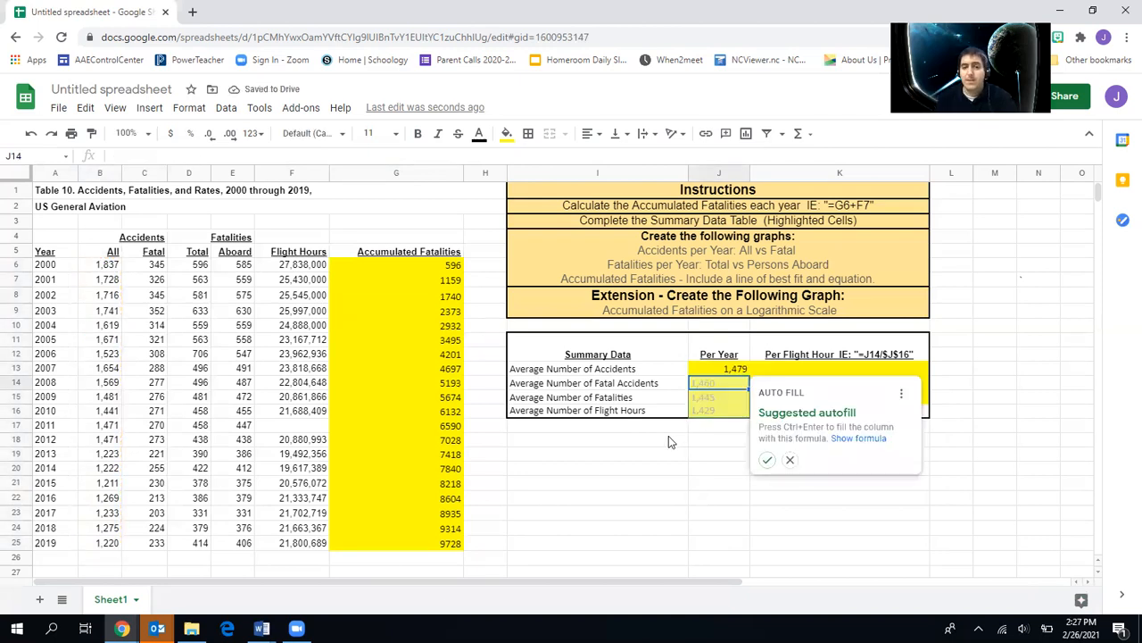
pyautogui.click(790, 460)
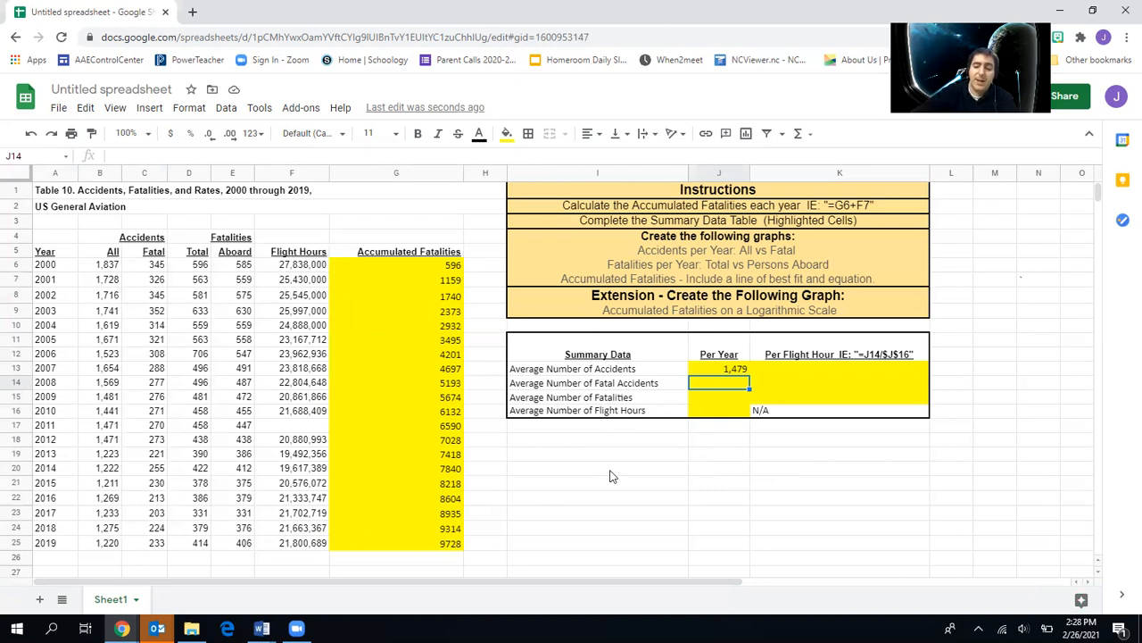
# Calculate the average number of fatal accidents per year in J14 with =average(C6:C25)
pyautogui.write('=')
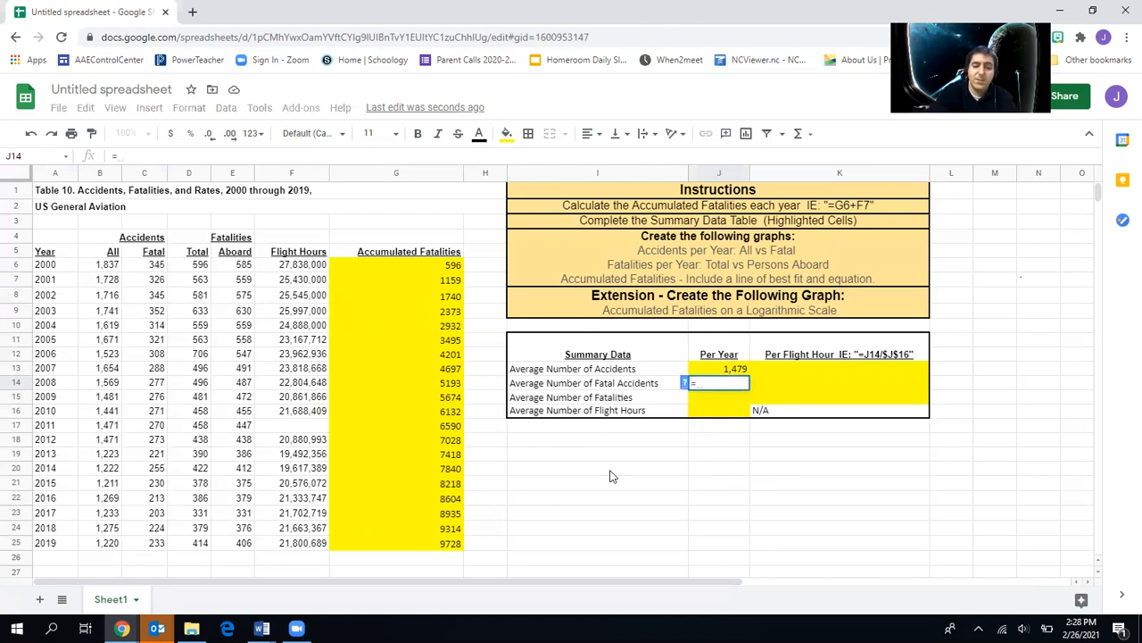
pyautogui.write('average(')
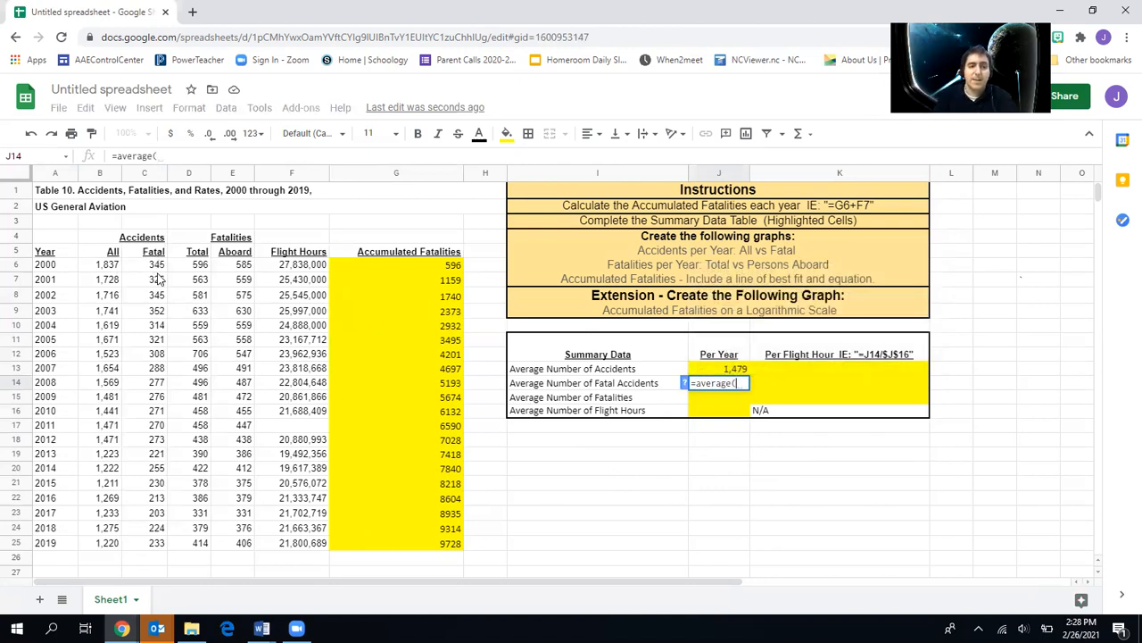
pyautogui.moveTo(153, 266); pyautogui.dragTo(157, 554)
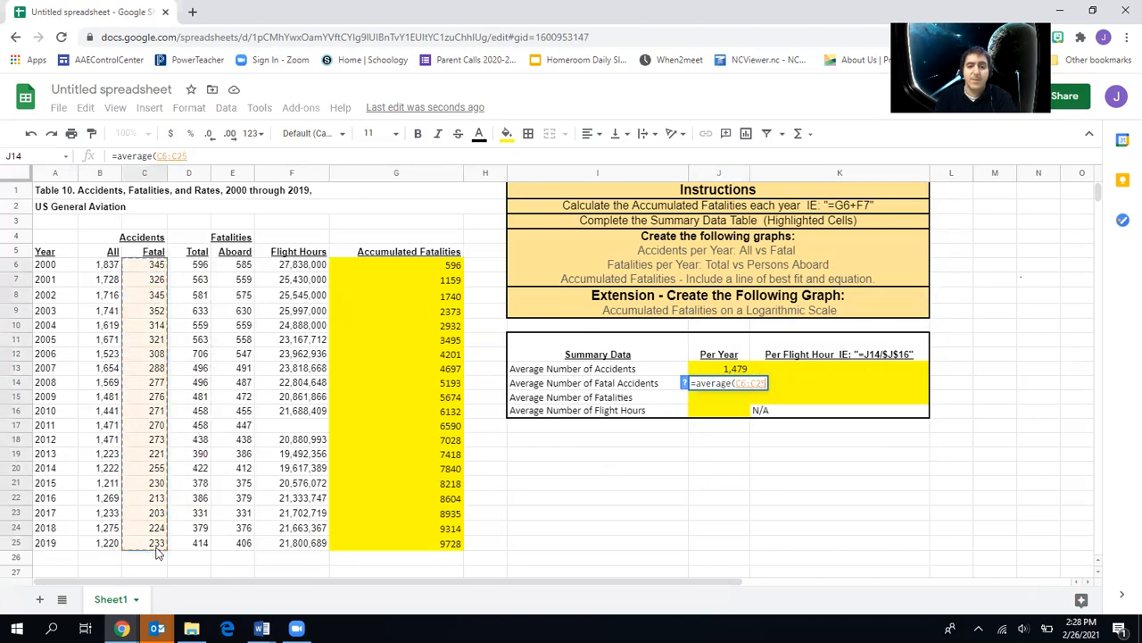
pyautogui.write(')')
pyautogui.press('Return')
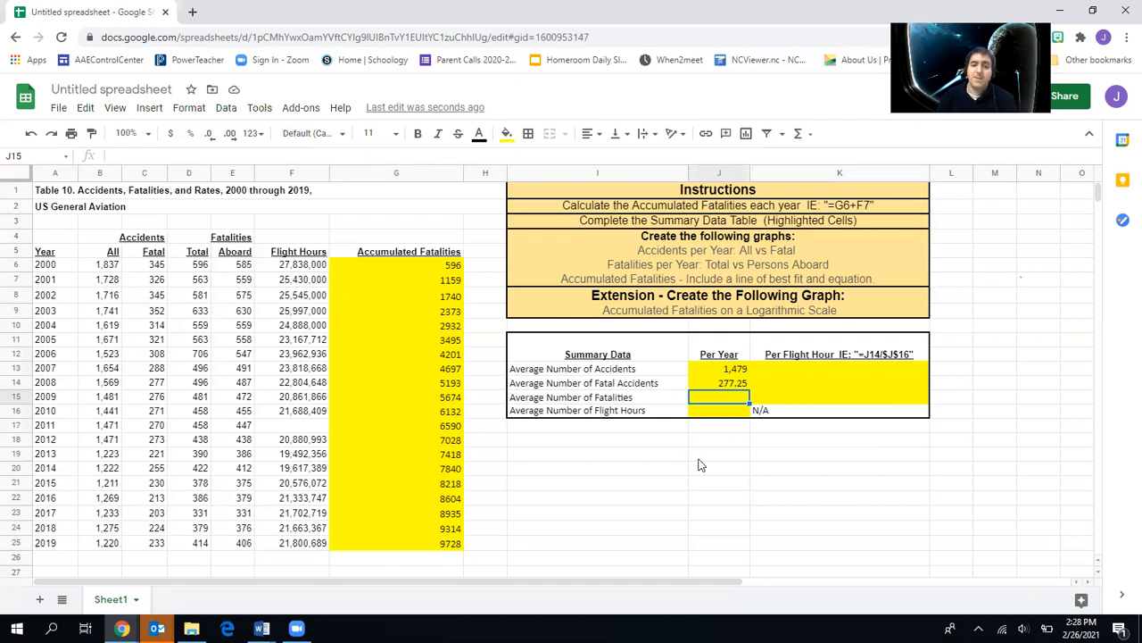
# Calculate the average number of fatalities per year in J15 with =average(D6:D25), using the Total column
pyautogui.write('=')
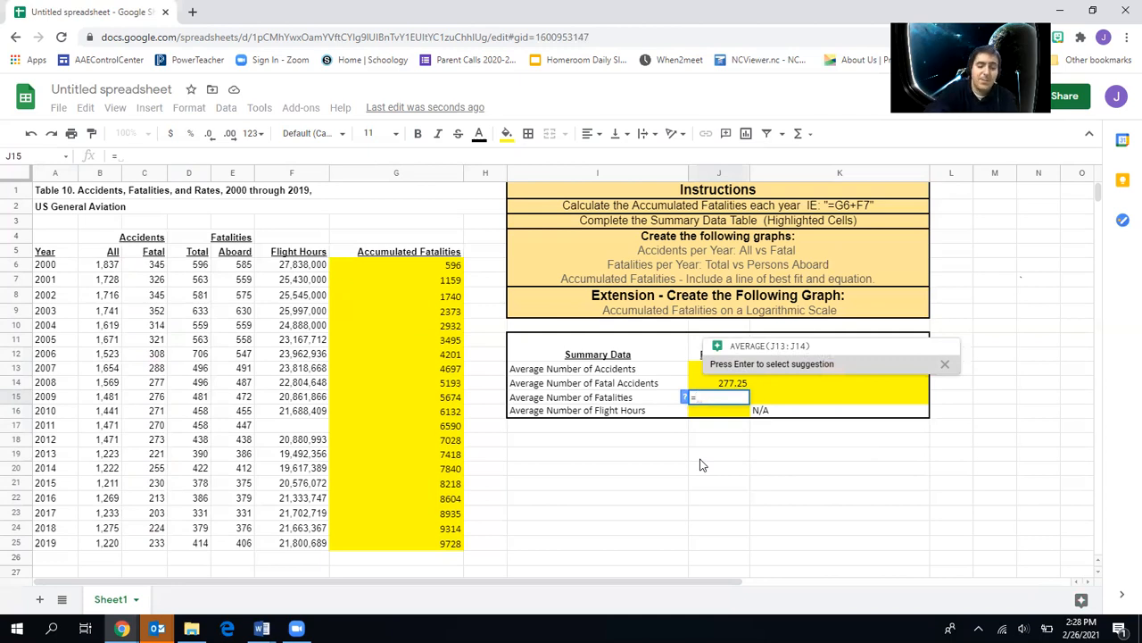
pyautogui.write('aver')
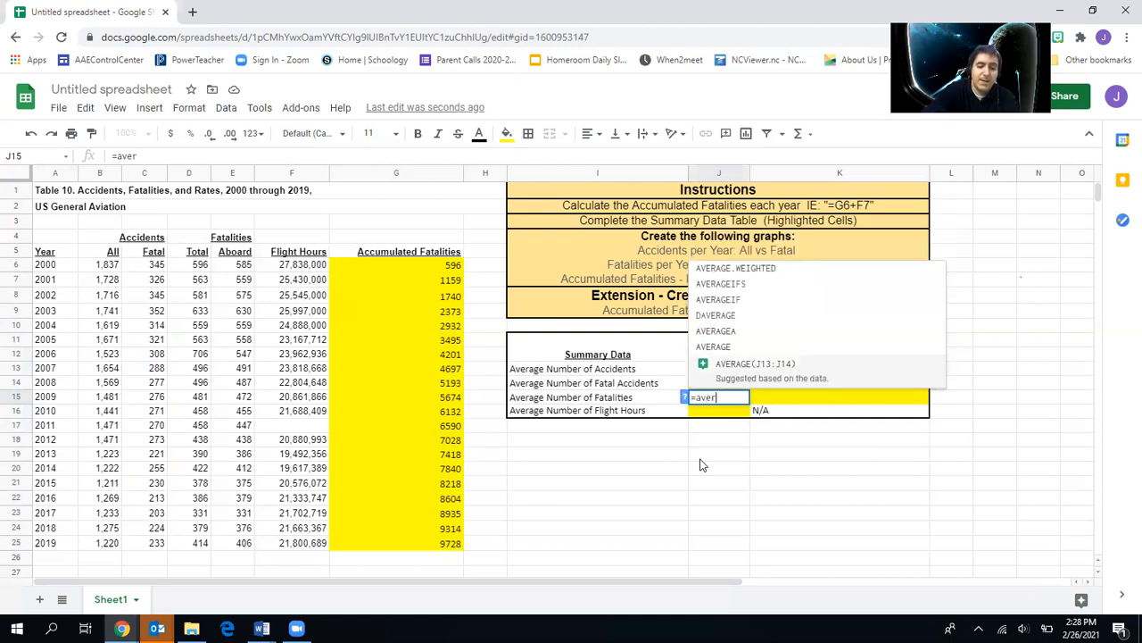
pyautogui.write('age(')
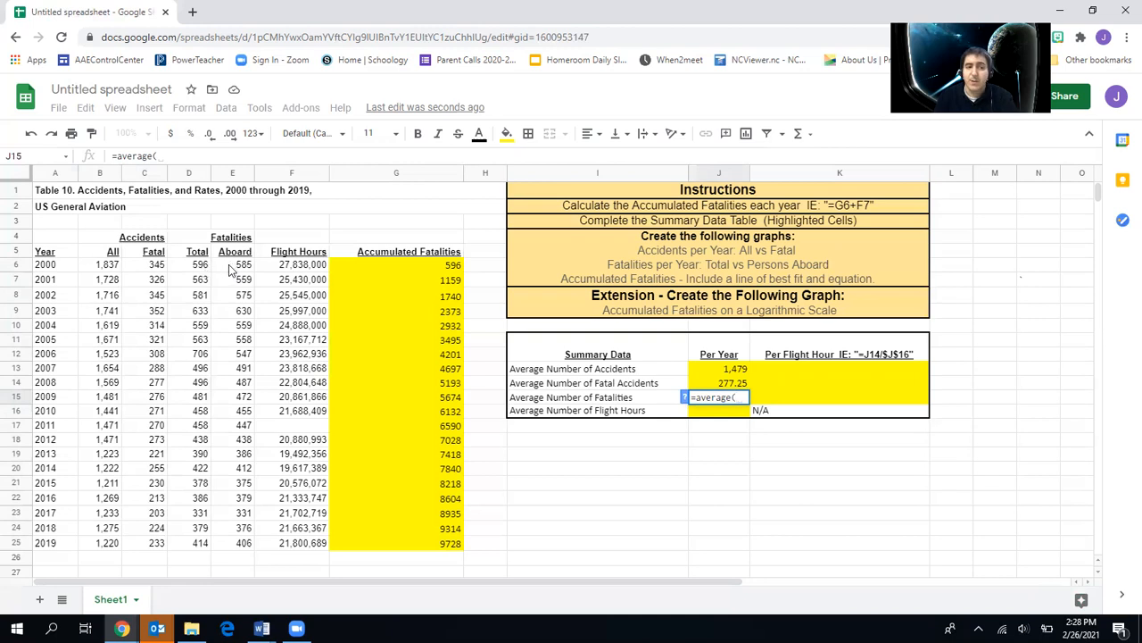
pyautogui.moveTo(182, 270); pyautogui.dragTo(194, 549)
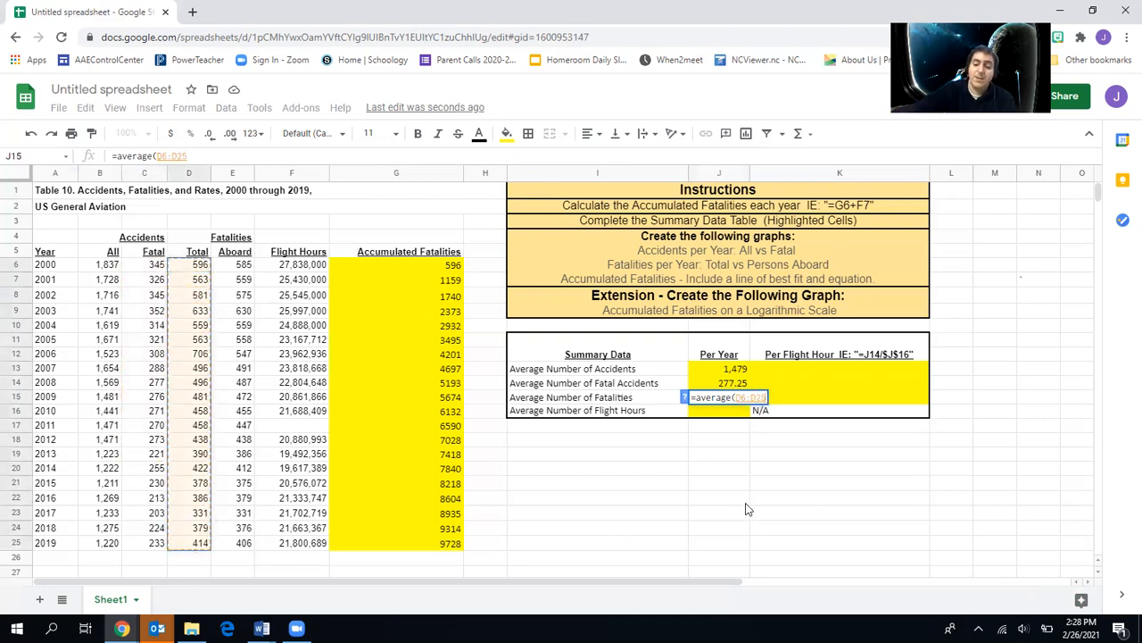
pyautogui.write(')')
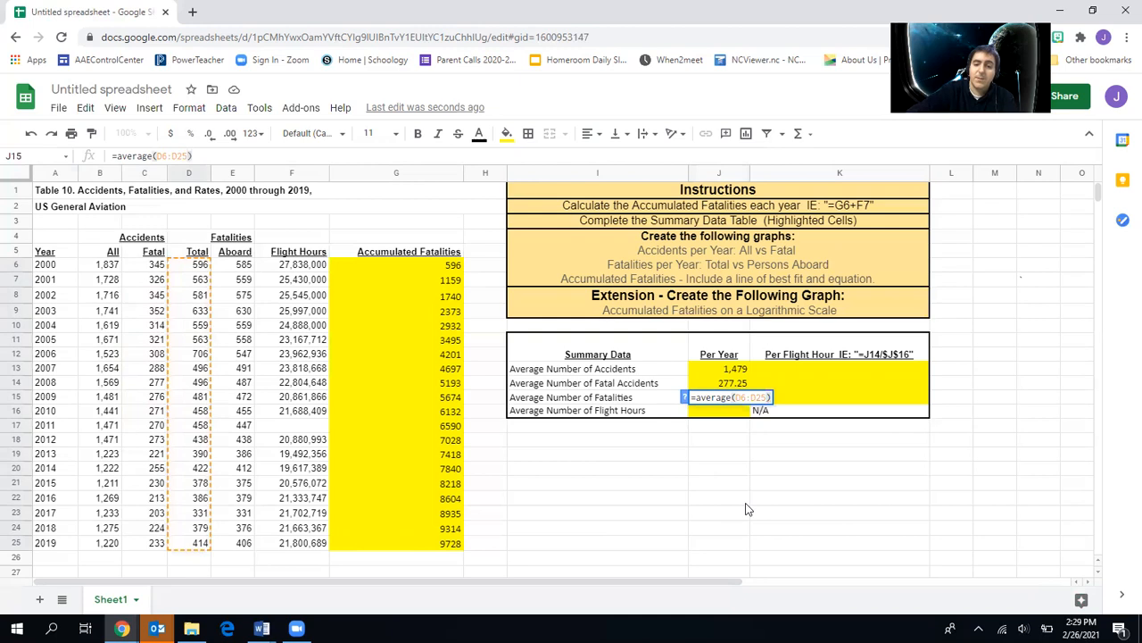
pyautogui.press('Return')
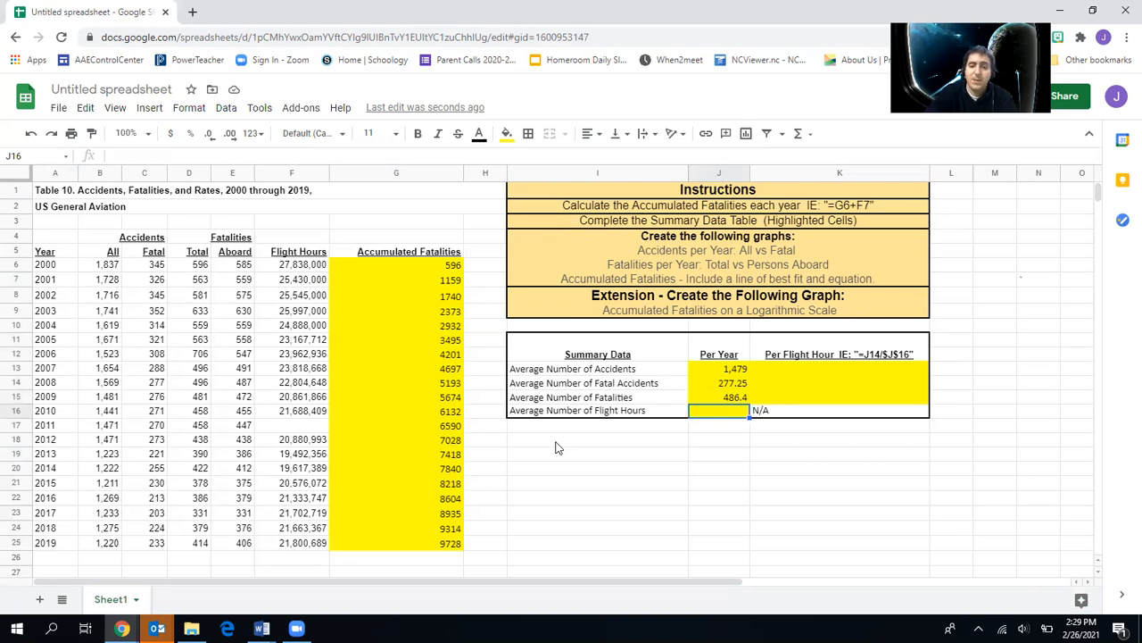
# Calculate the average number of flight hours per year in J16 with =average(F6:F25)
pyautogui.write('=ave')
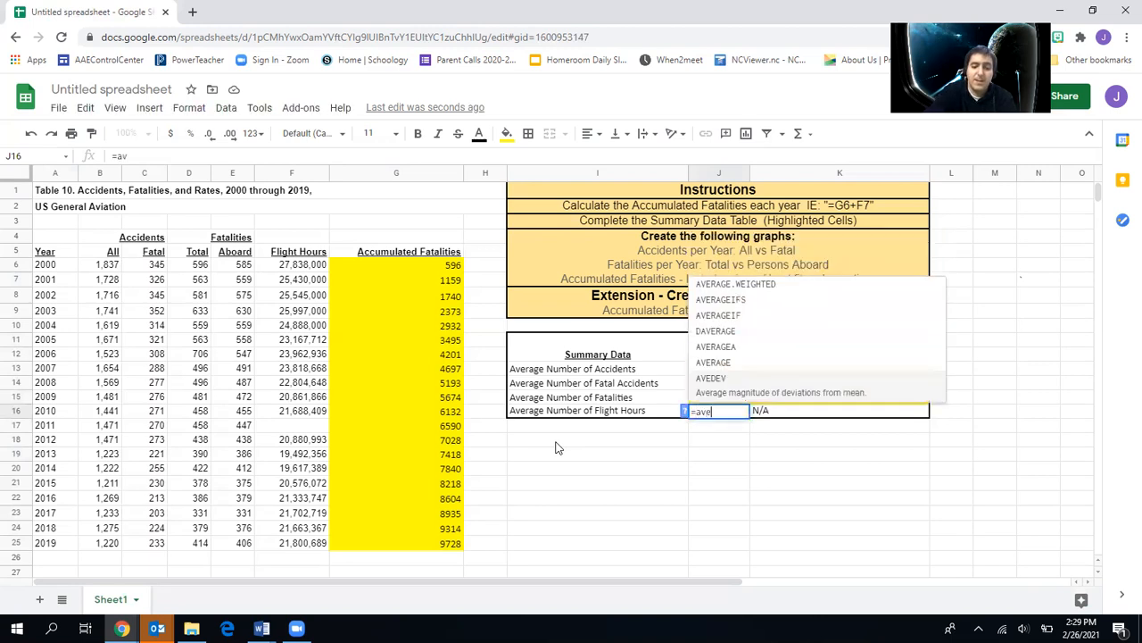
pyautogui.write('rage')
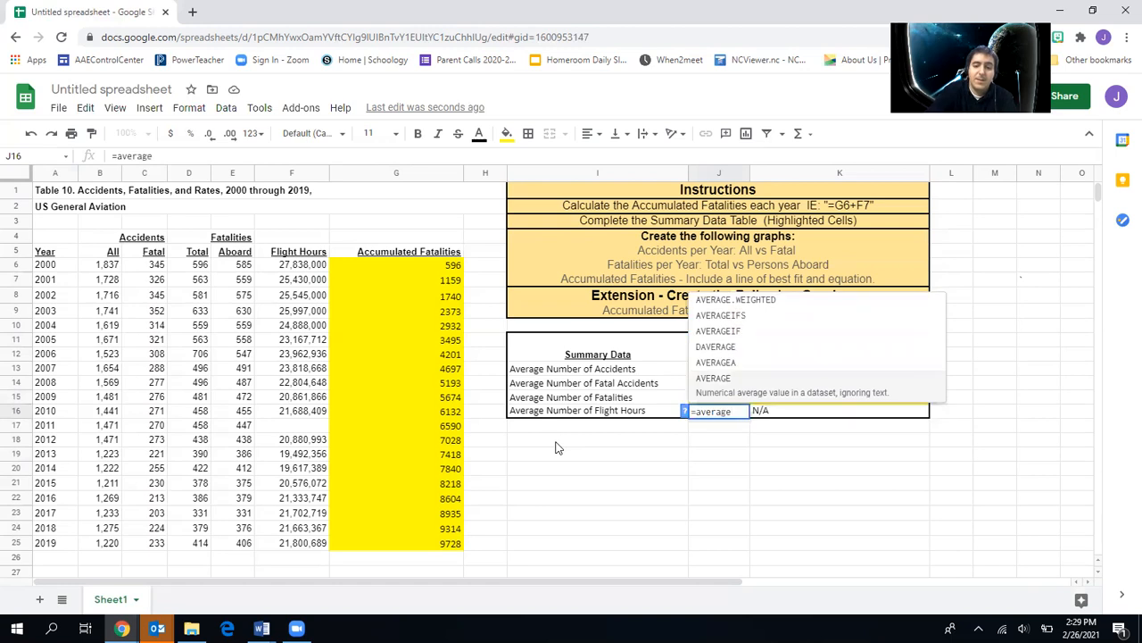
pyautogui.write('(')
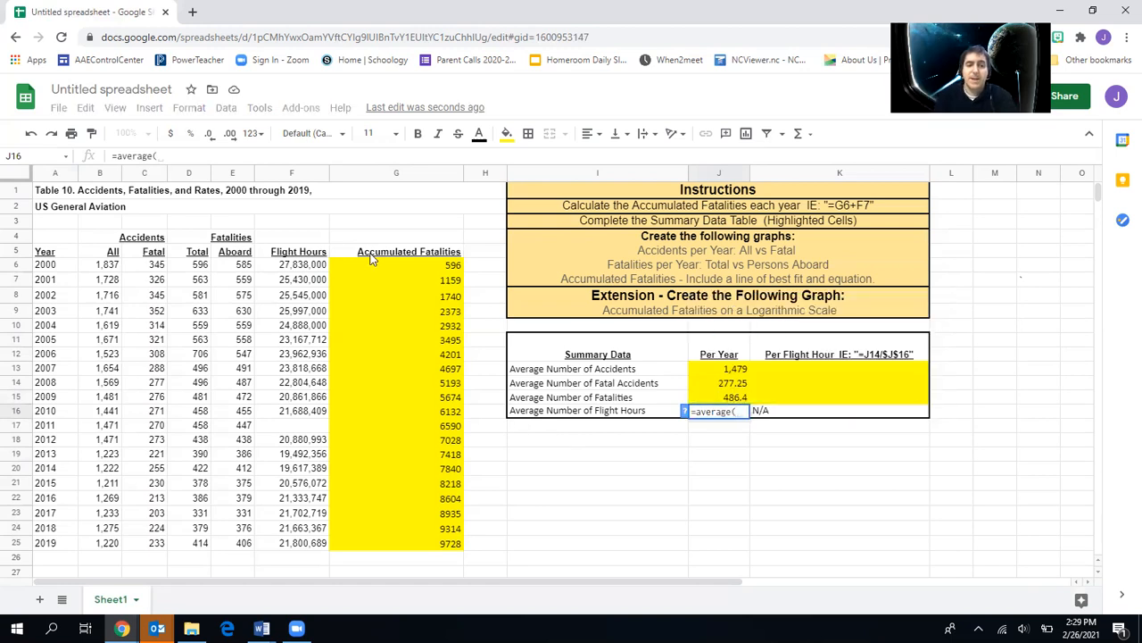
pyautogui.moveTo(300, 265)
pyautogui.mouseDown()
pyautogui.moveTo(272, 299)
pyautogui.moveTo(288, 543)
pyautogui.mouseUp()
pyautogui.write(')')
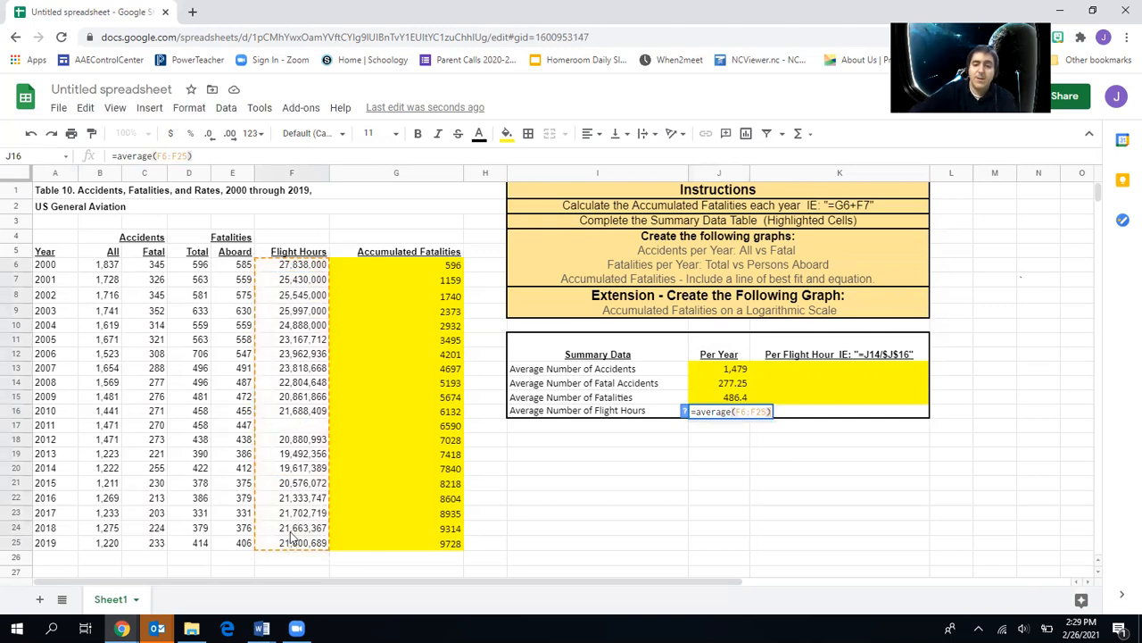
pyautogui.press('Return')
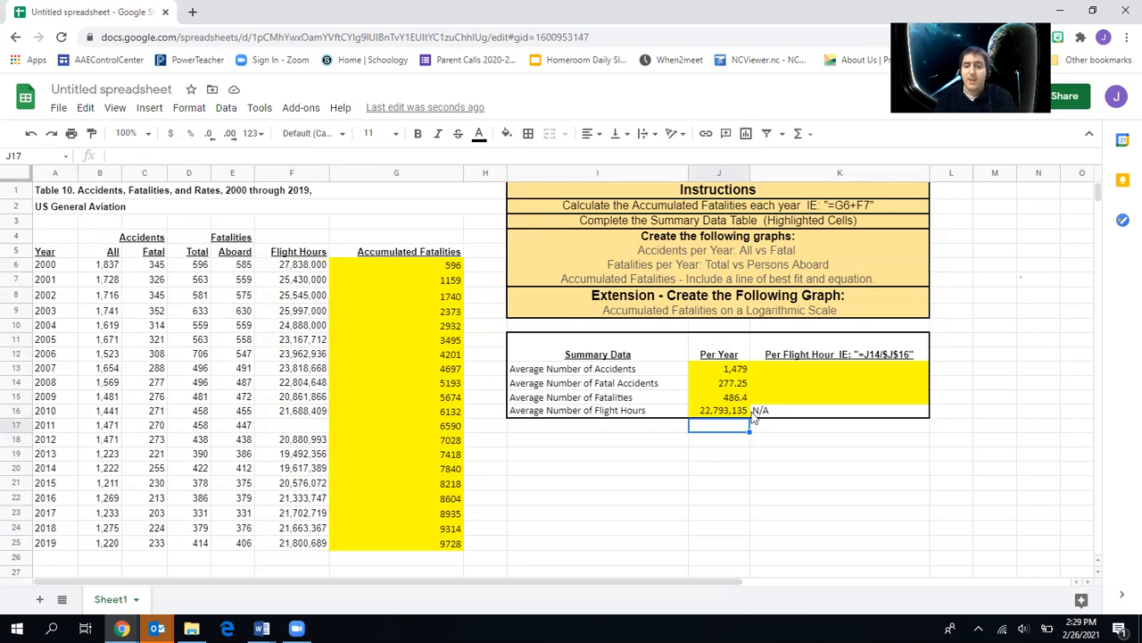
# Calculate the average number of accidents per flight hour in K13 with =J13/$J$16, using an absolute reference to the average flight hours
pyautogui.click(788, 371)
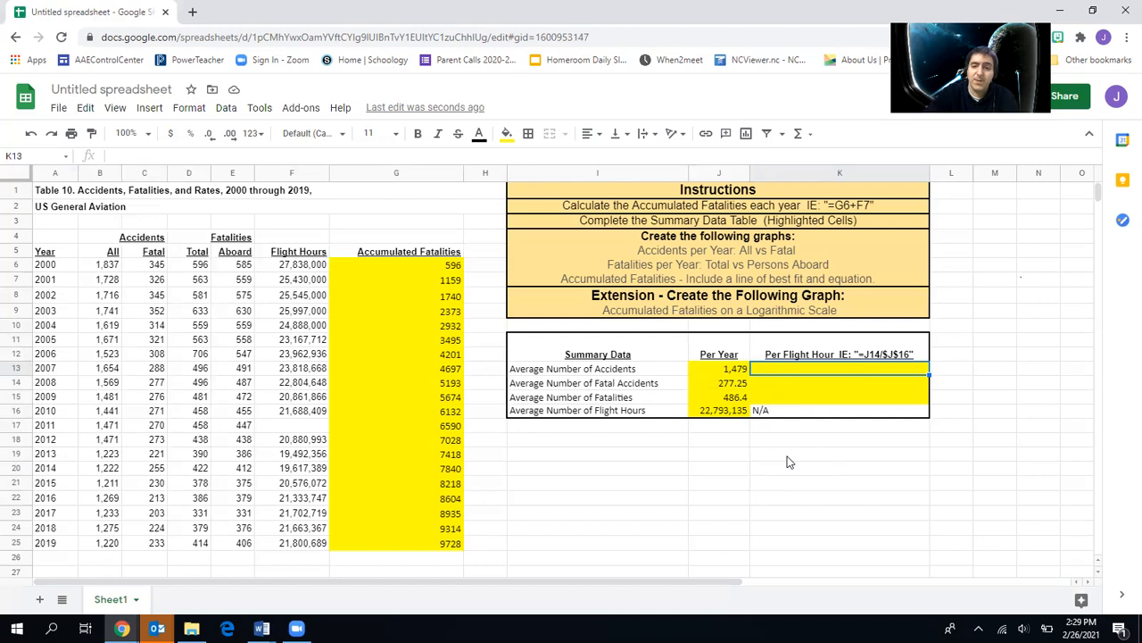
pyautogui.write('=')
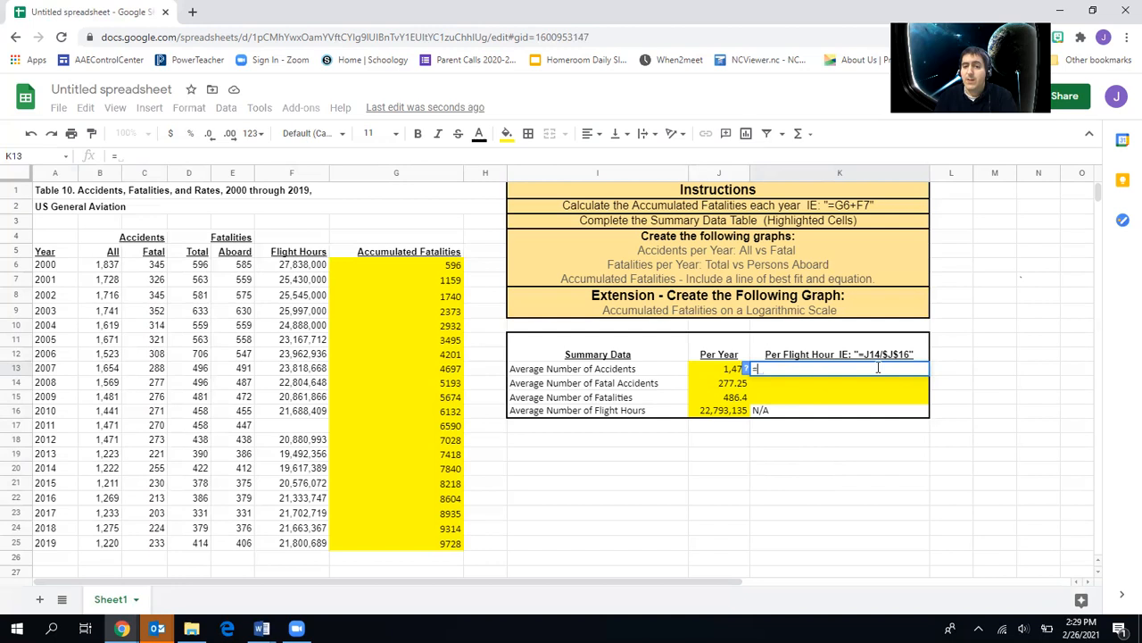
pyautogui.click(705, 369)
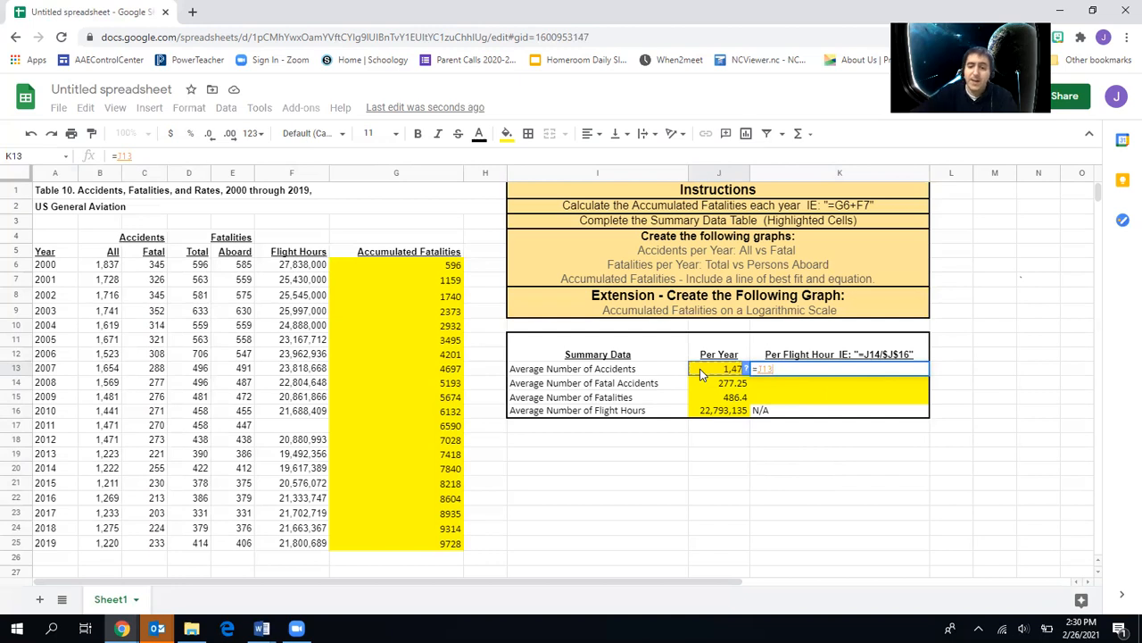
pyautogui.write('/')
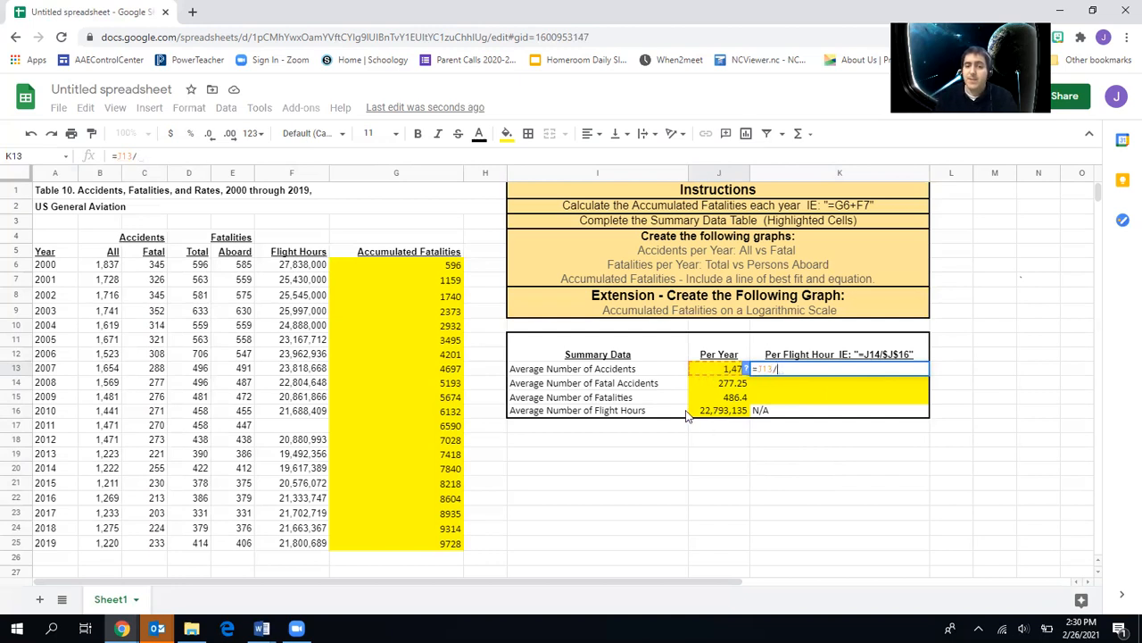
pyautogui.click(696, 413)
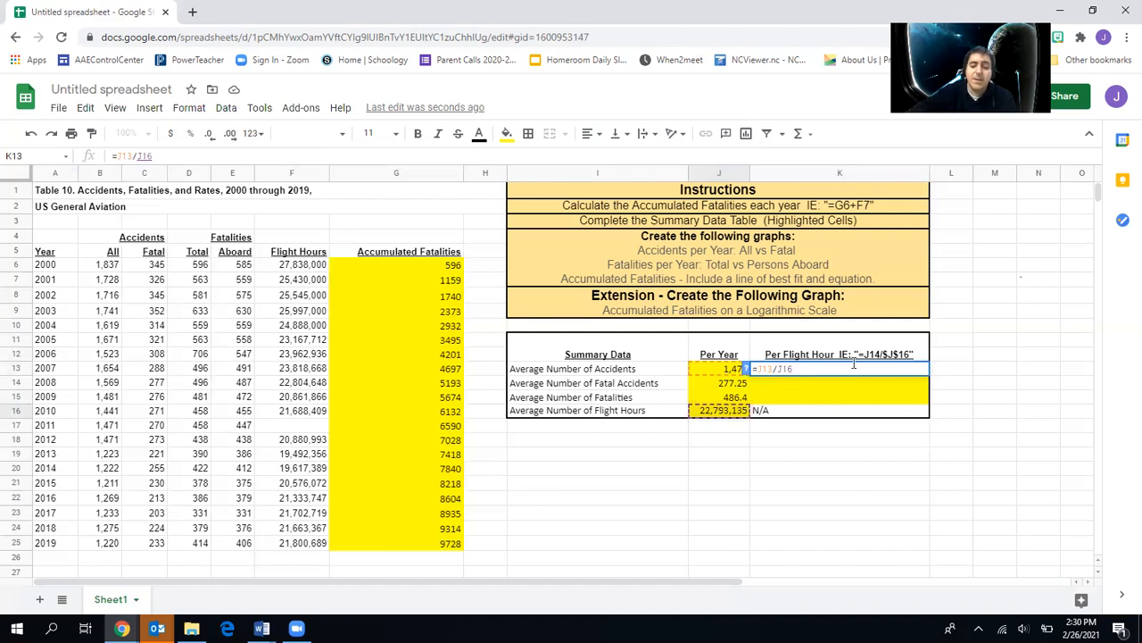
pyautogui.write('$J$')
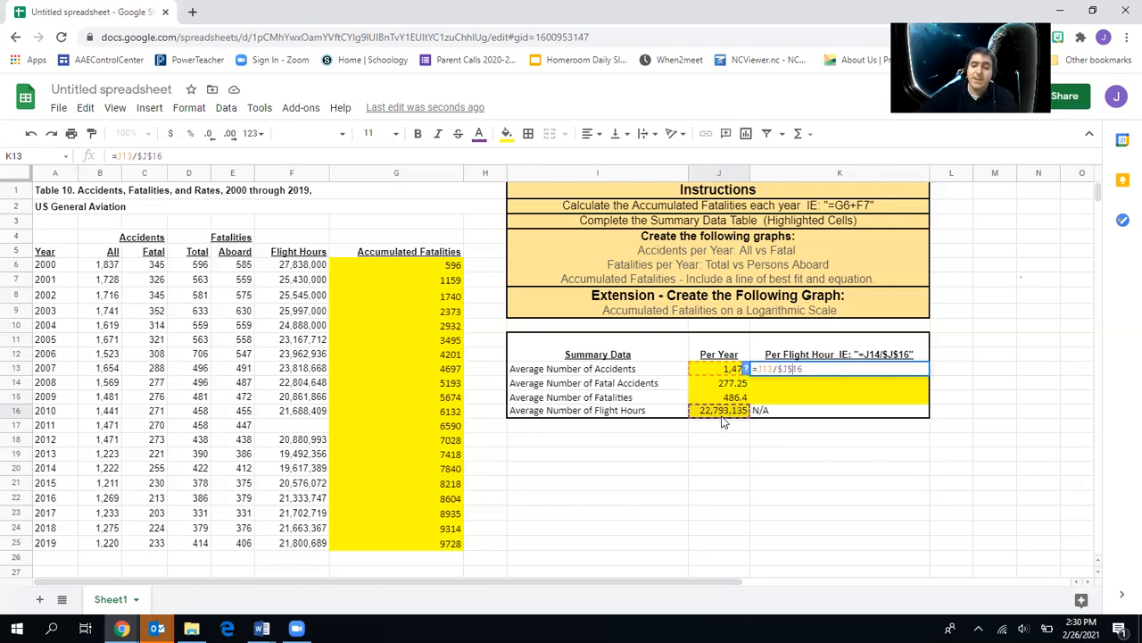
pyautogui.press('Return')
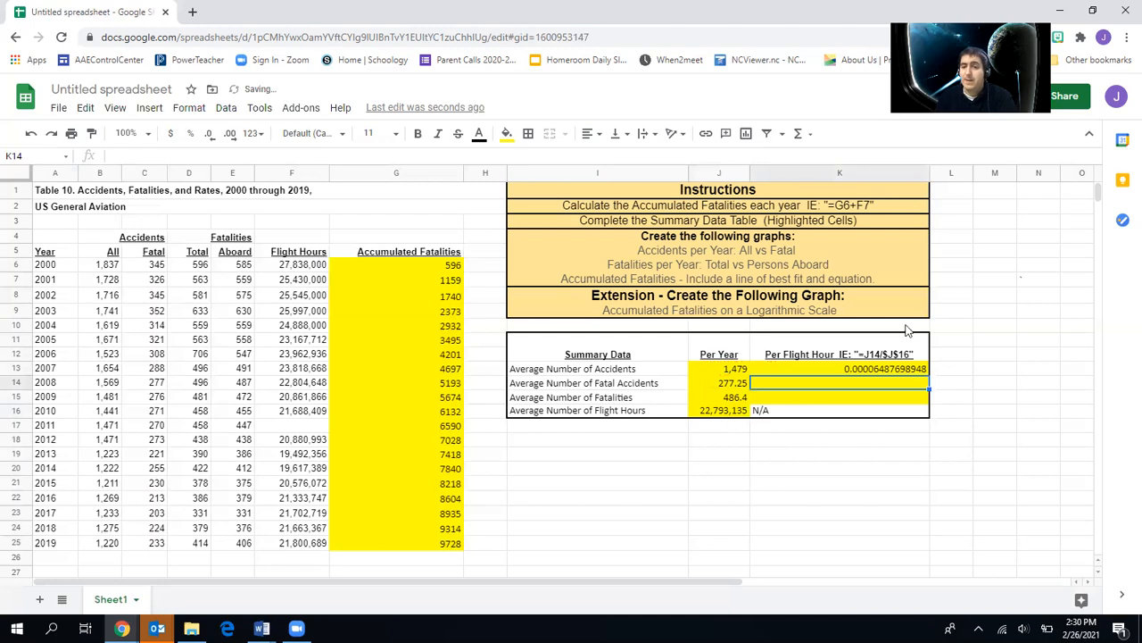
# Fill the K13 formula down through K15 and check the copied formula in K15
pyautogui.click(885, 372)
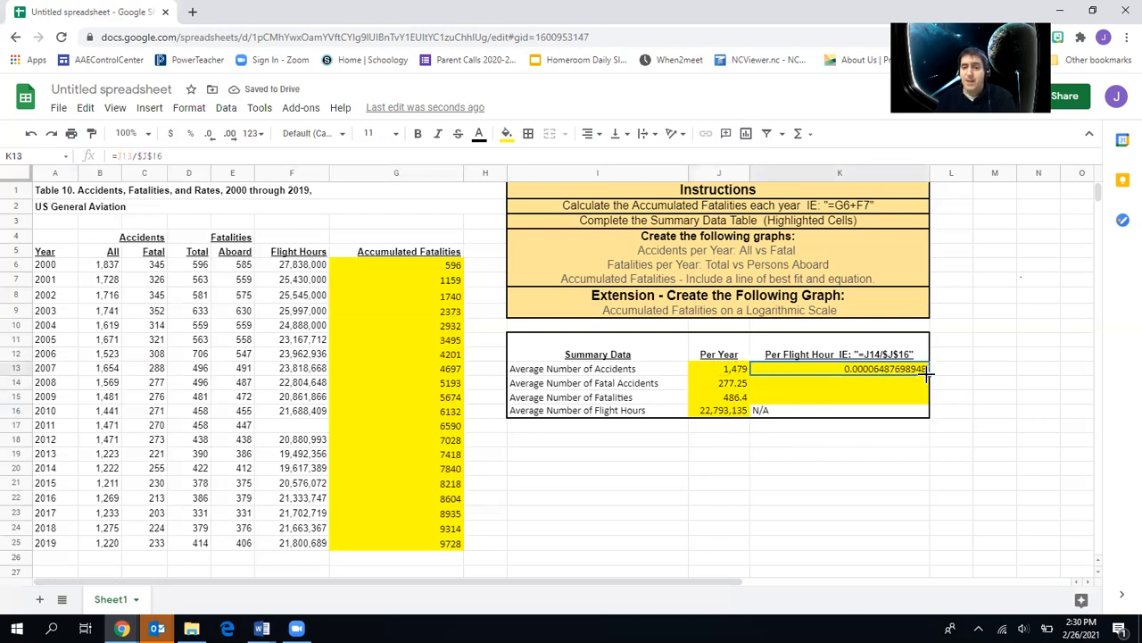
pyautogui.moveTo(928, 375); pyautogui.dragTo(929, 393)
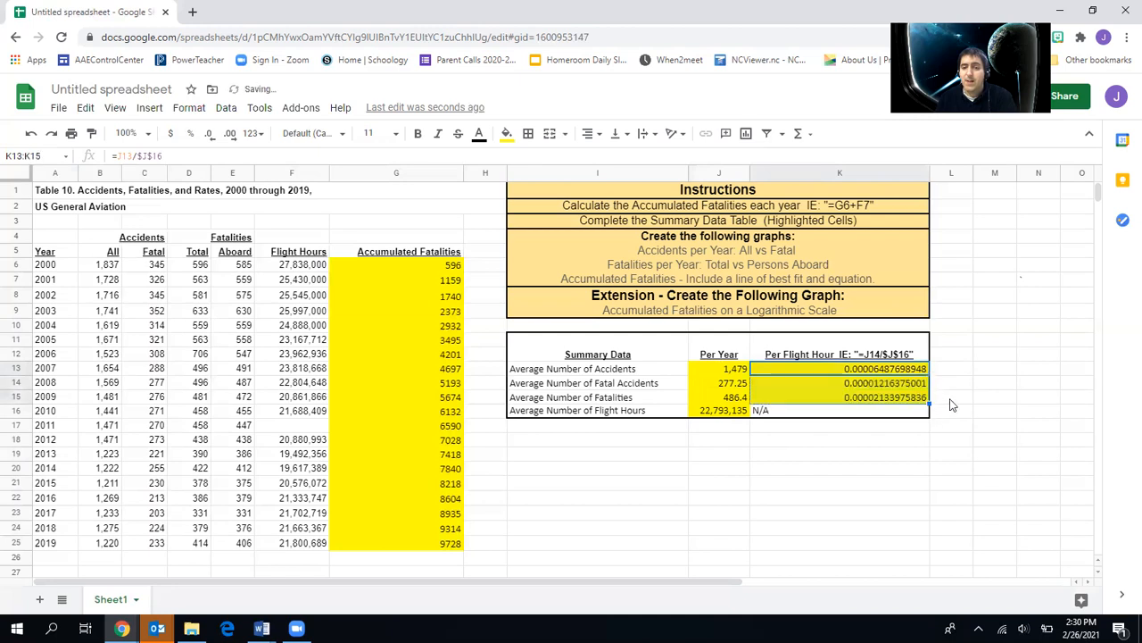
pyautogui.click(850, 402)
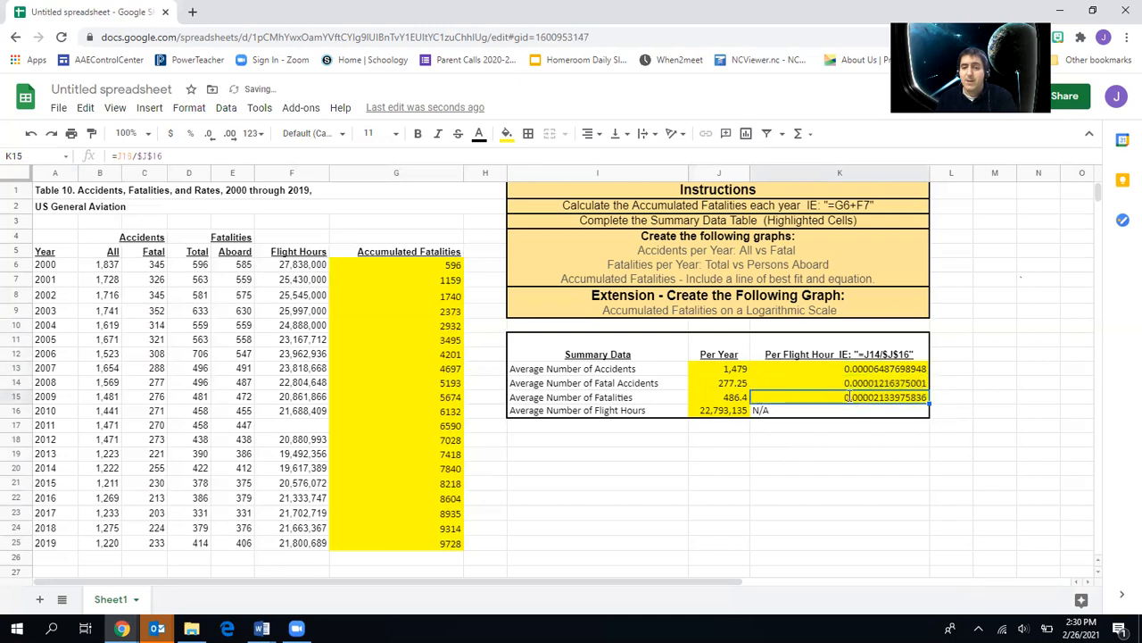
pyautogui.doubleClick(851, 397)
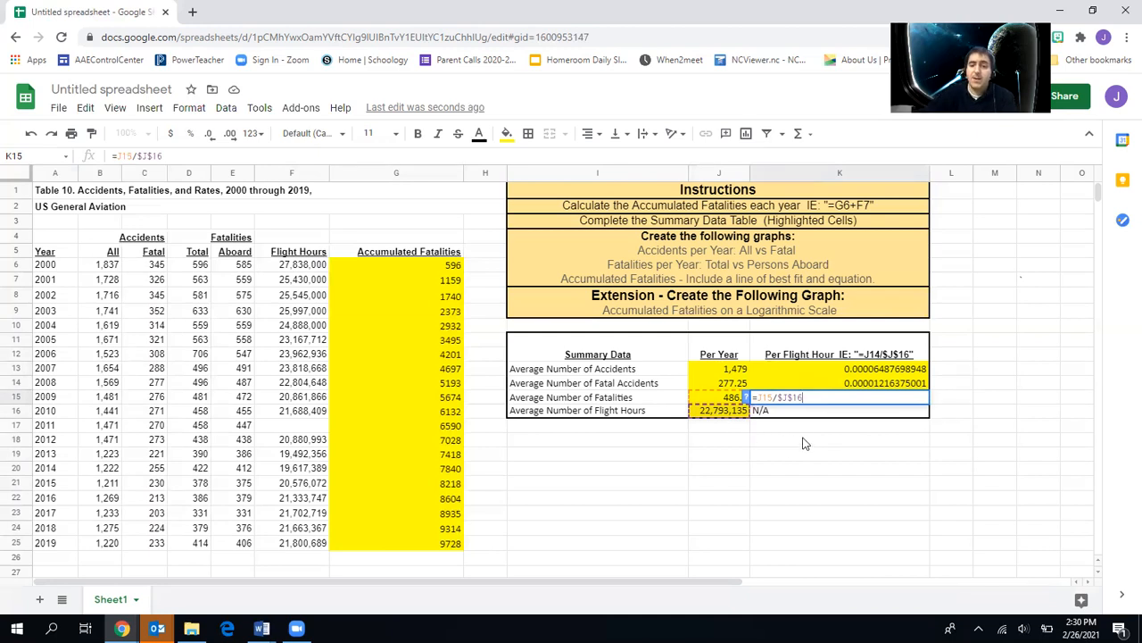
pyautogui.press('Return')
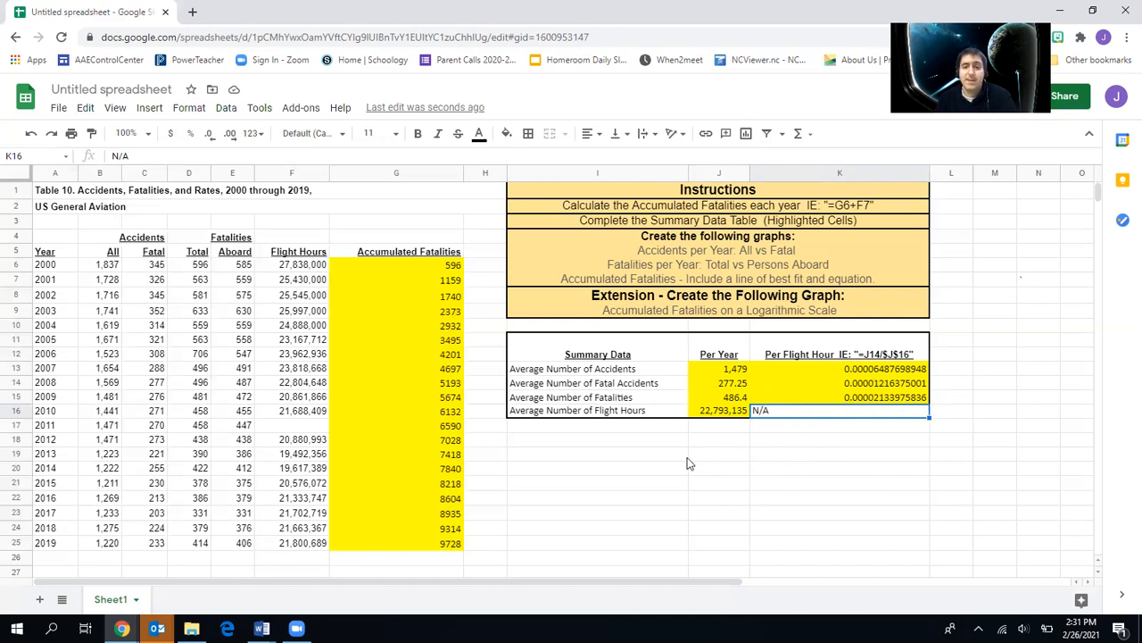
# Insert a chart from the Year, All and Fatal accident columns, including their headers, covering A5:C25
pyautogui.click(651, 470)
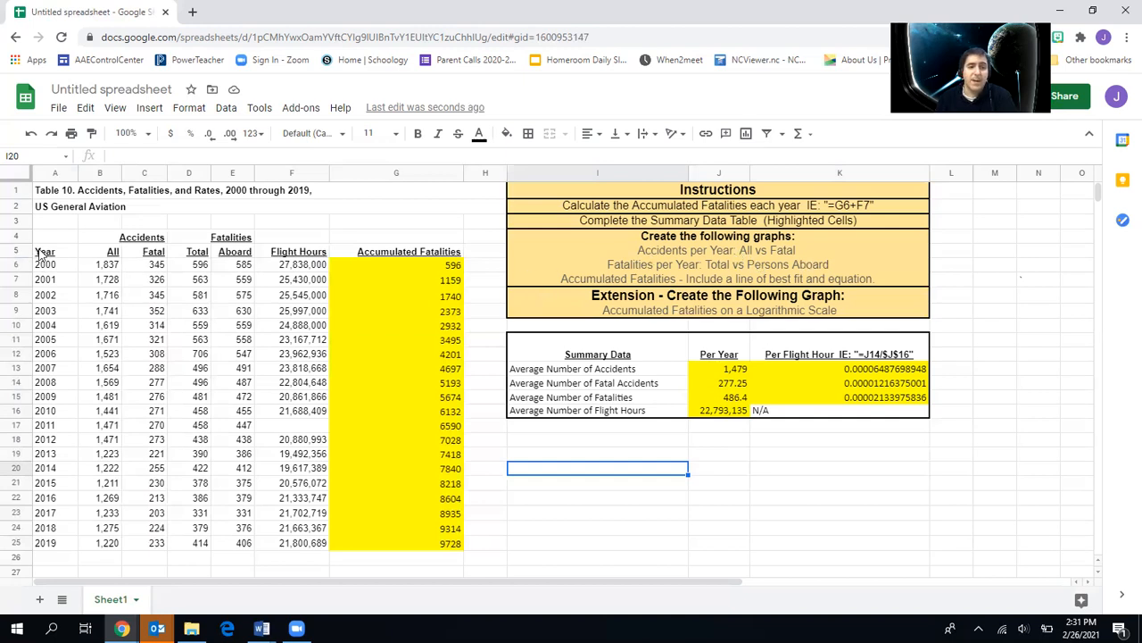
pyautogui.moveTo(43, 253); pyautogui.dragTo(54, 549)
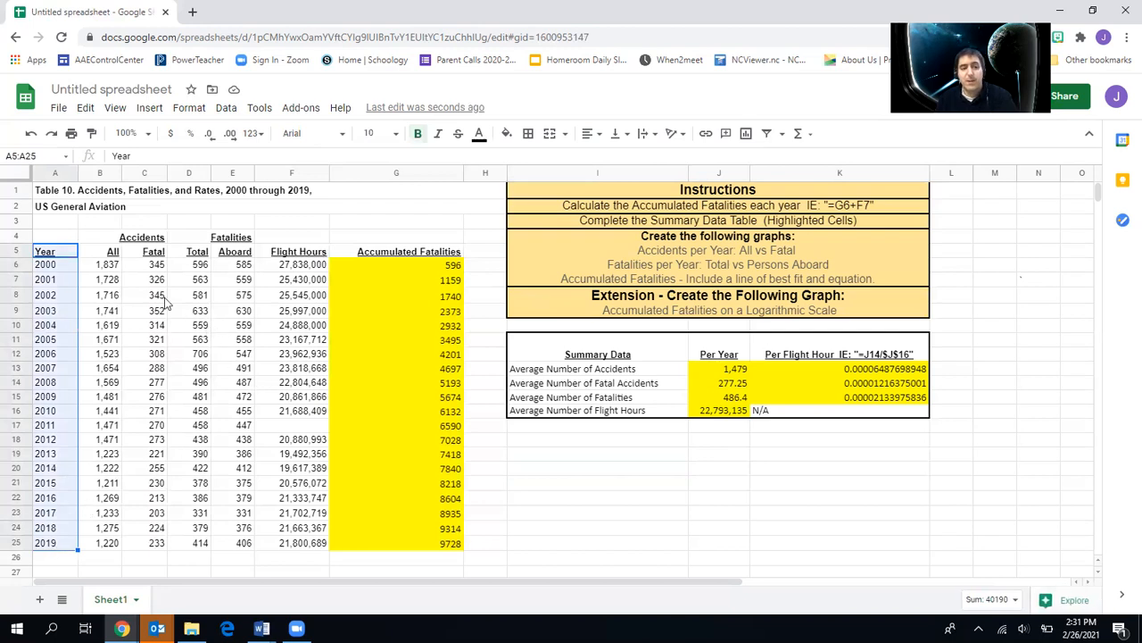
pyautogui.moveTo(99, 253); pyautogui.dragTo(142, 535)
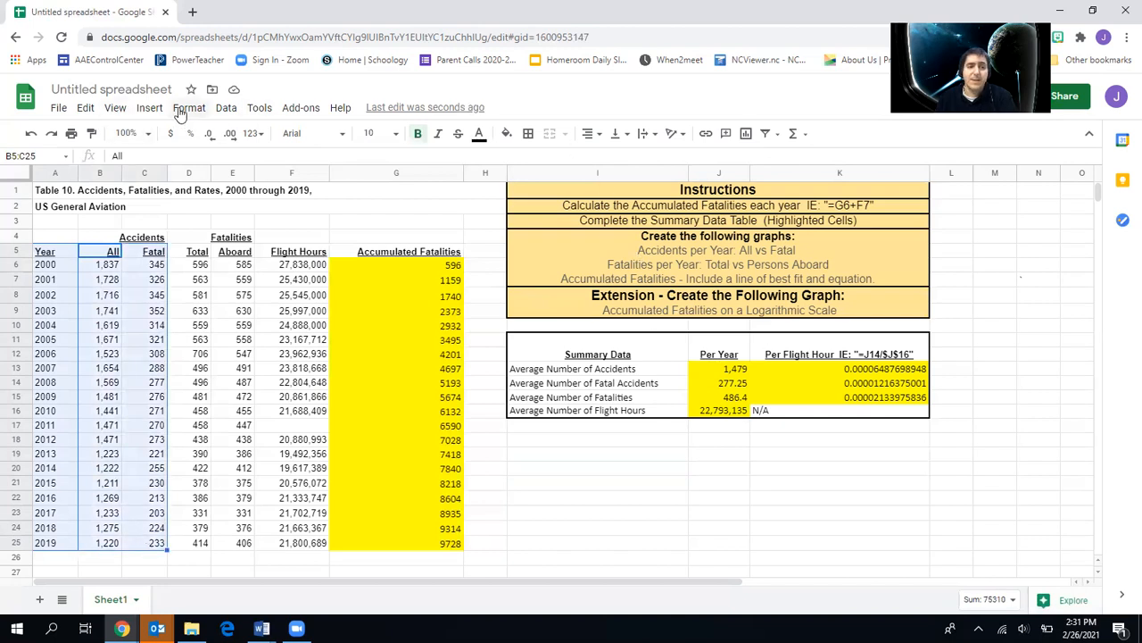
pyautogui.click(148, 110)
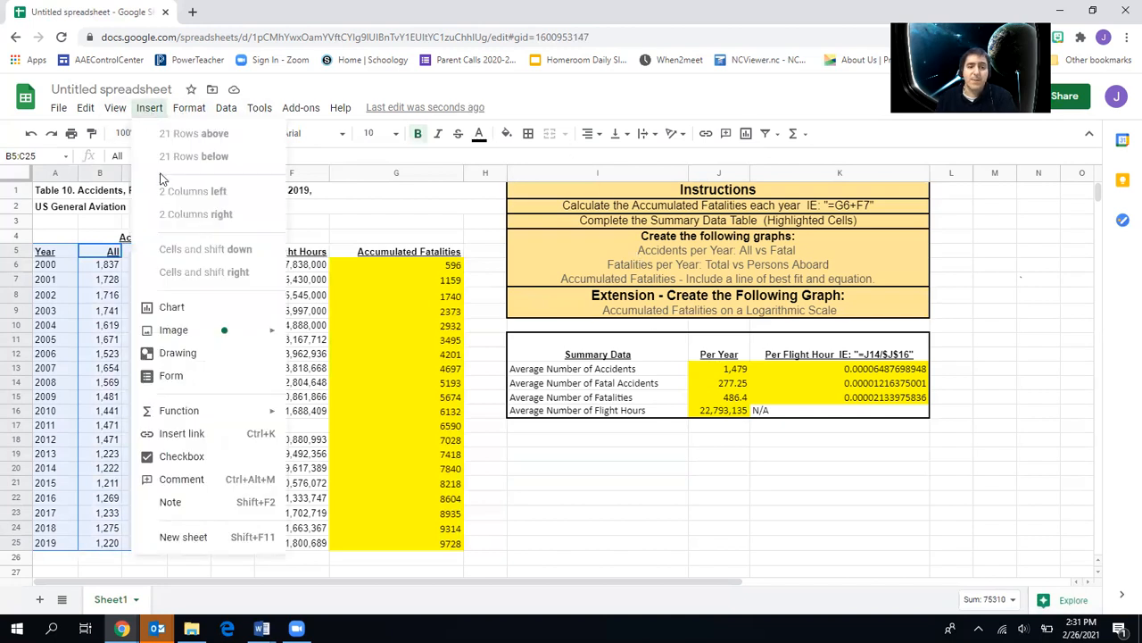
pyautogui.click(224, 311)
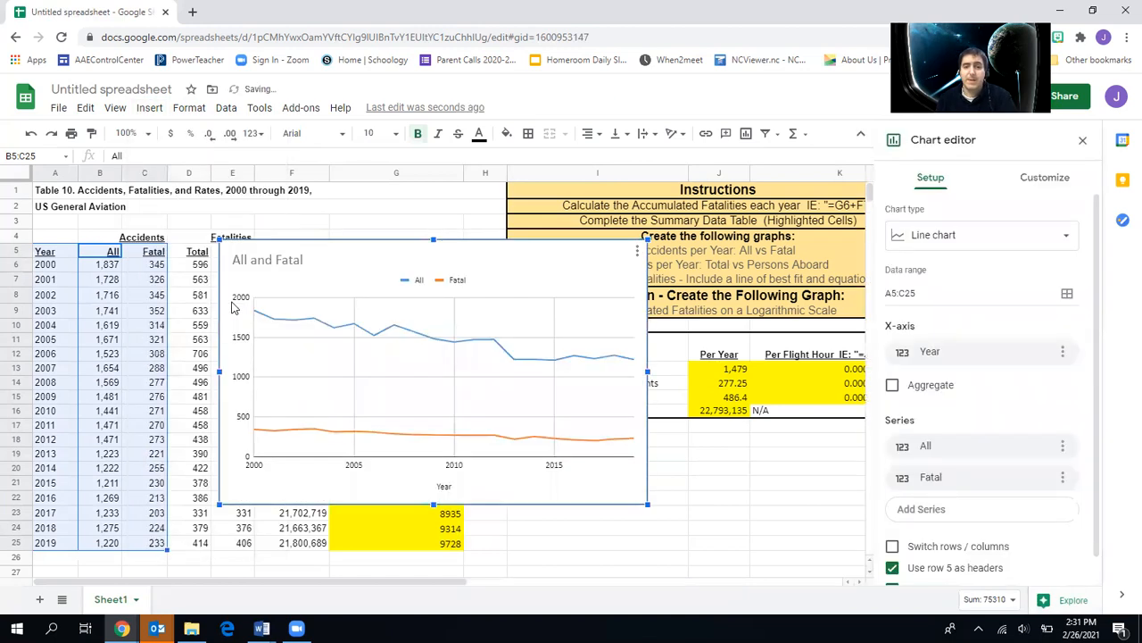
# Change the accidents chart from a line chart to a scatter chart
pyautogui.click(962, 245)
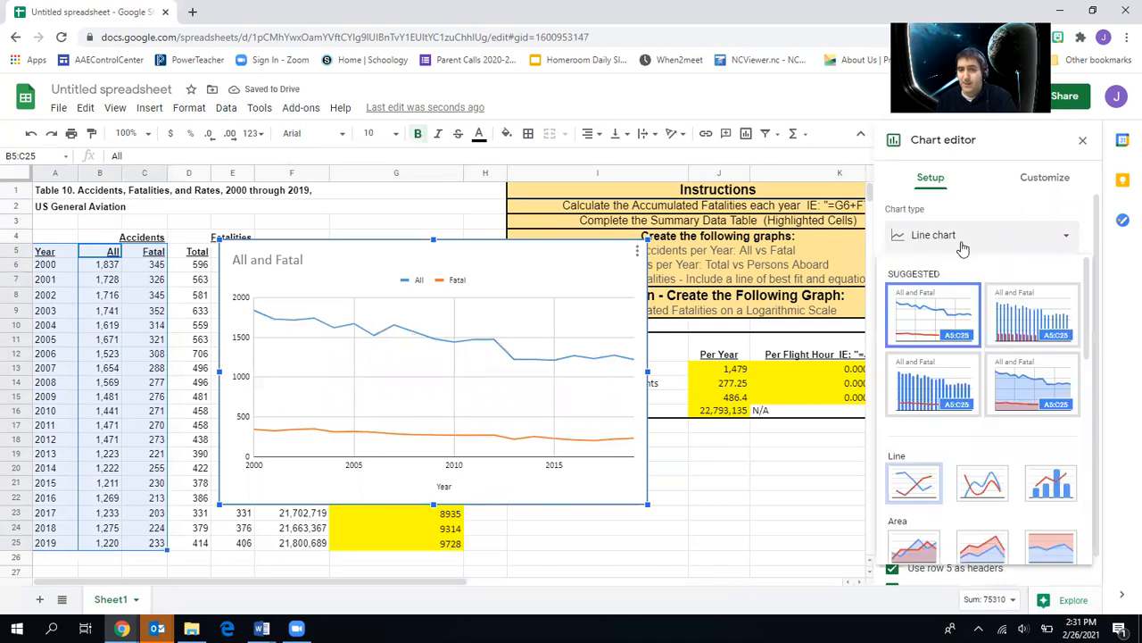
pyautogui.scroll(-3, 1002, 419)
pyautogui.scroll(-3, 1002, 427)
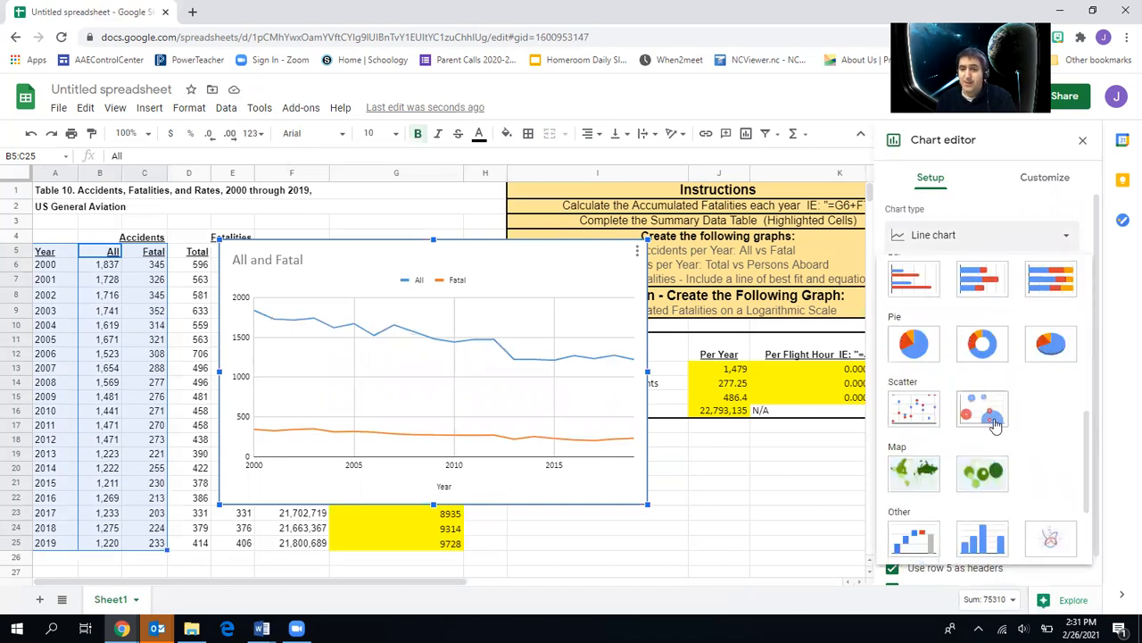
pyautogui.click(897, 355)
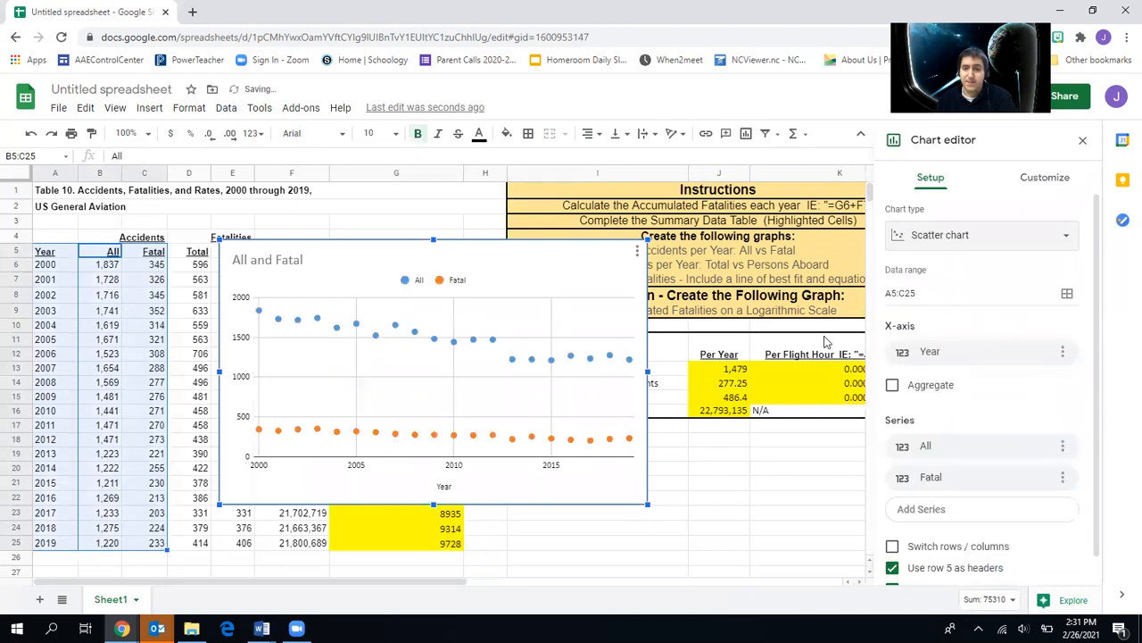
pyautogui.scroll(-1, 1008, 399)
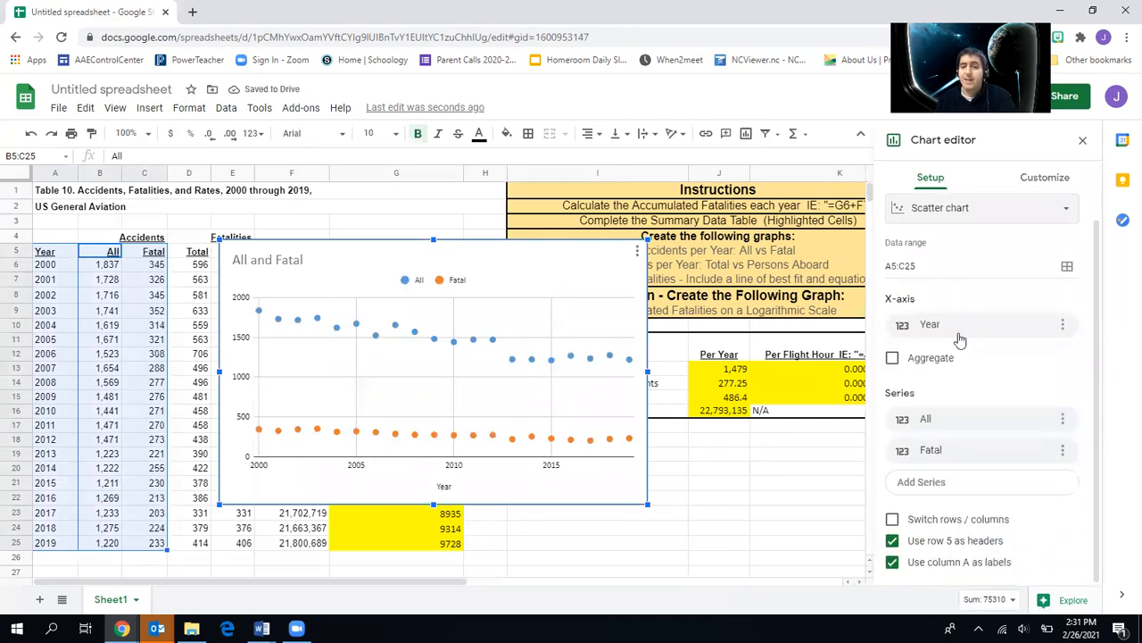
# Set the scatter chart's vertical axis title to "Accidents"
pyautogui.click(1031, 183)
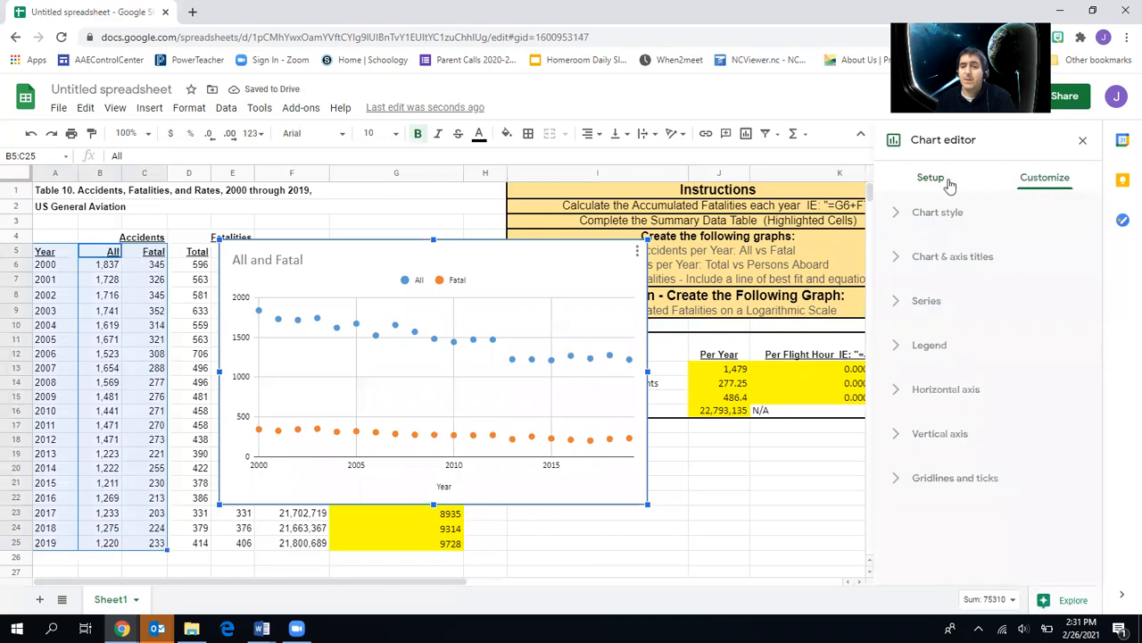
pyautogui.click(931, 176)
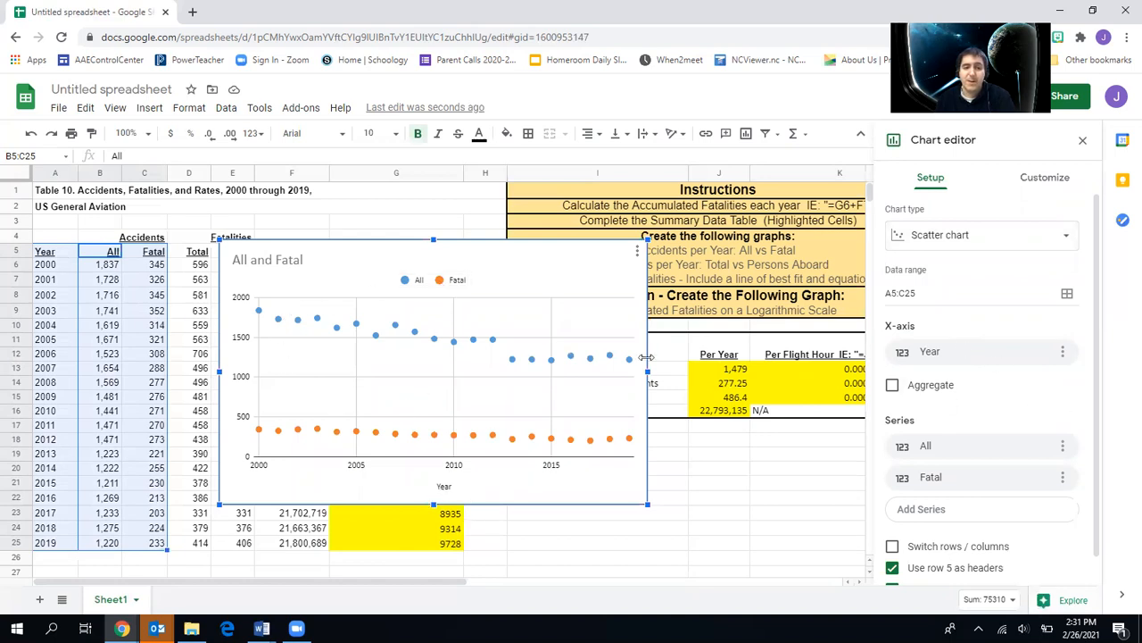
pyautogui.click(1046, 179)
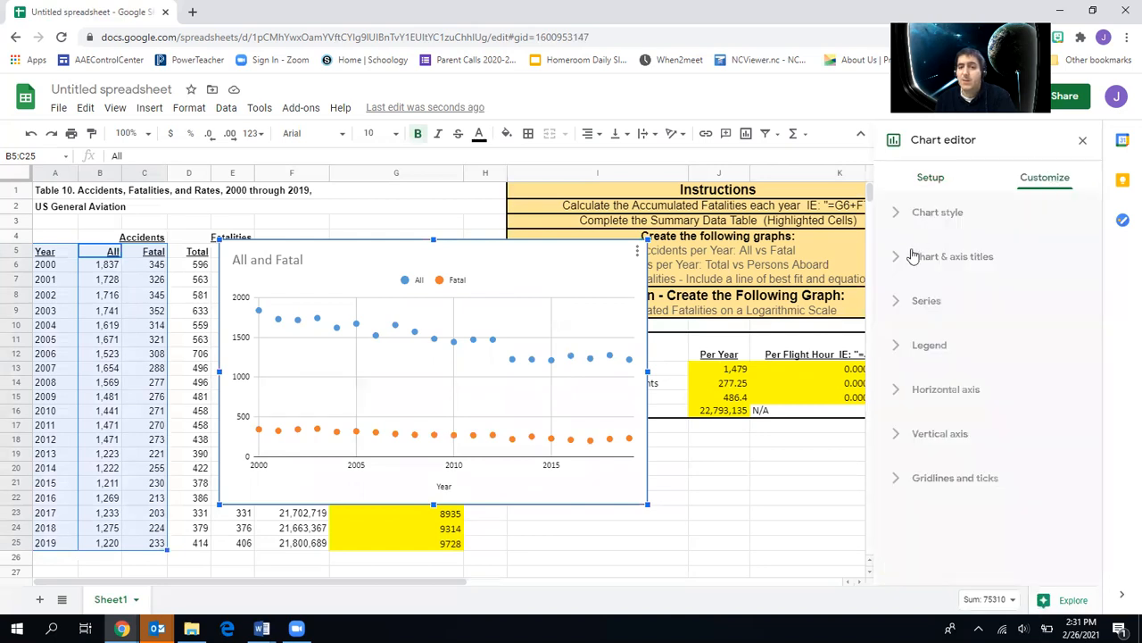
pyautogui.click(895, 261)
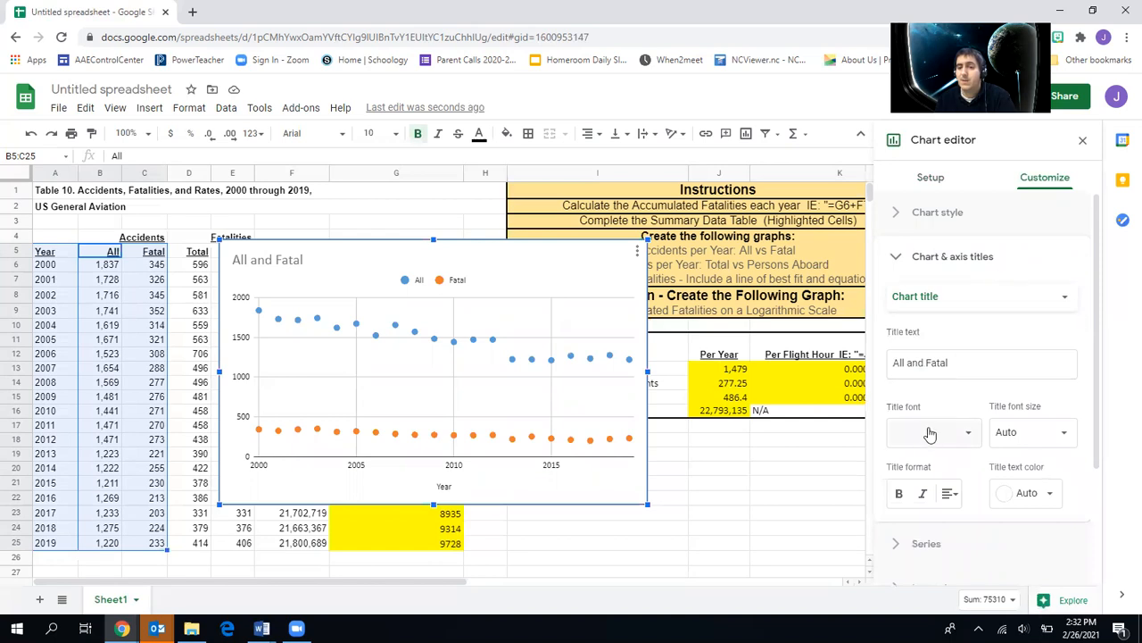
pyautogui.click(925, 305)
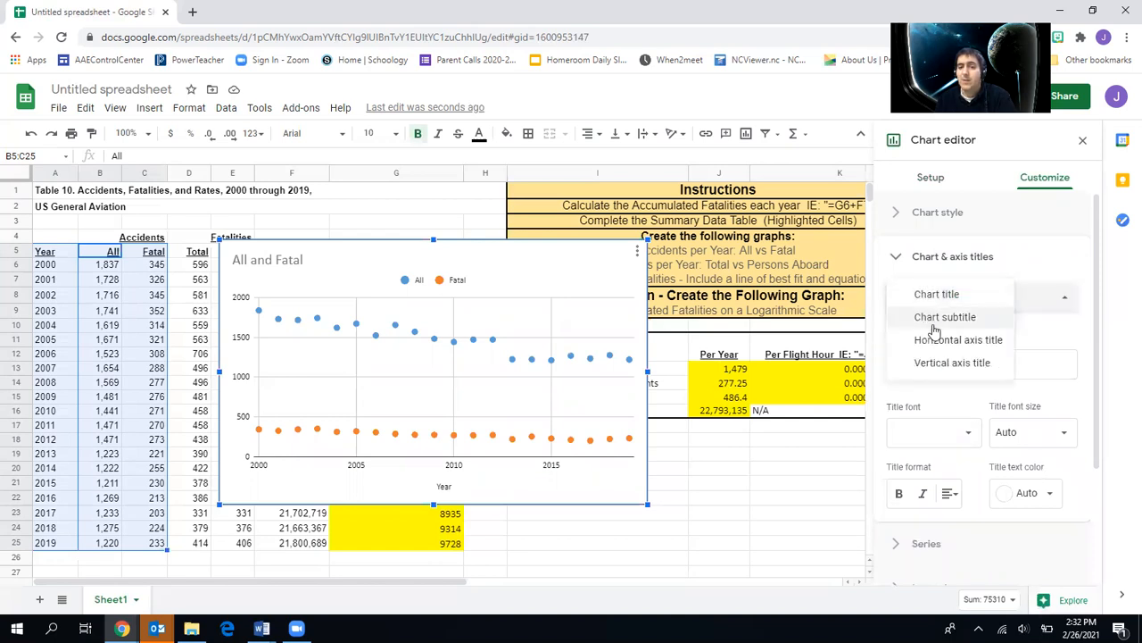
pyautogui.click(932, 362)
pyautogui.click(928, 356)
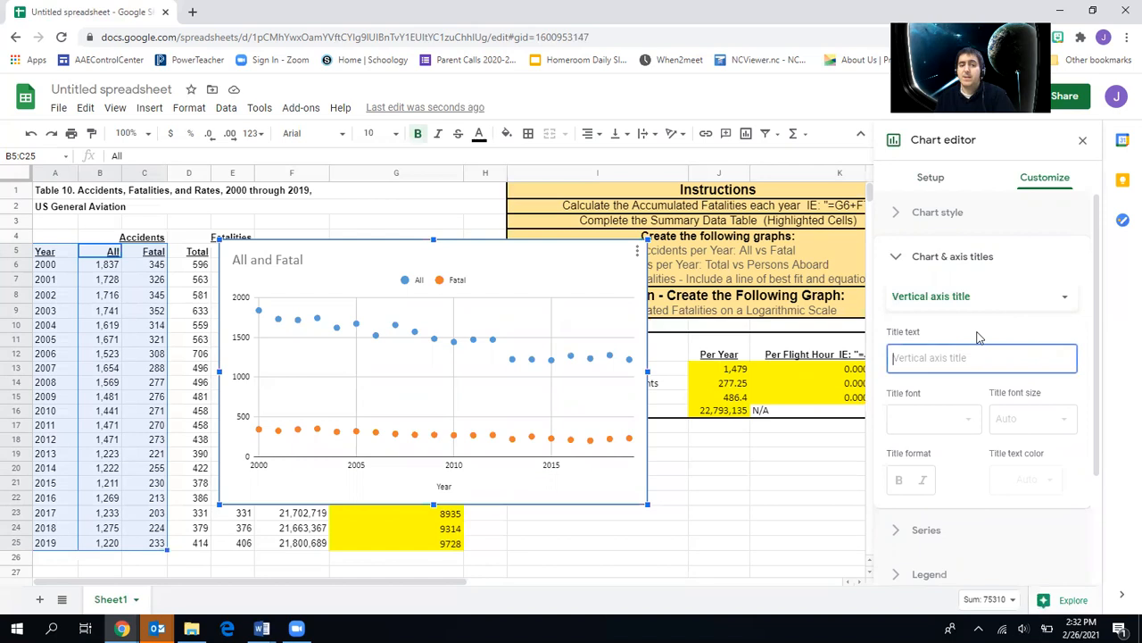
pyautogui.write('Fat')
pyautogui.press('BackSpace')
pyautogui.press('BackSpace')
pyautogui.press('BackSpace')
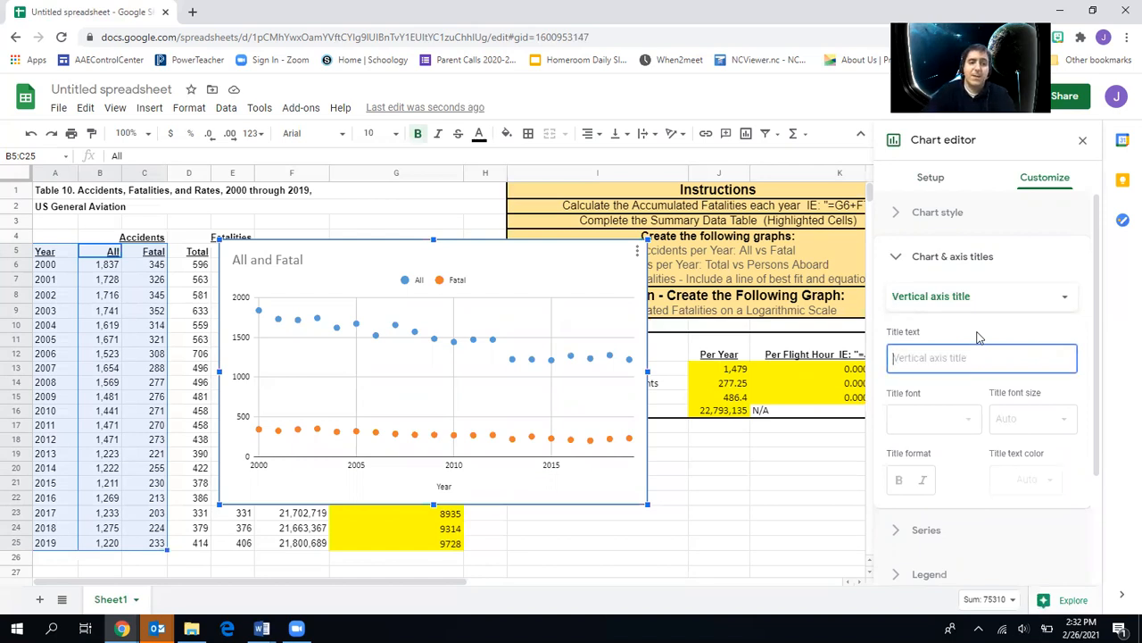
pyautogui.write('Accidents')
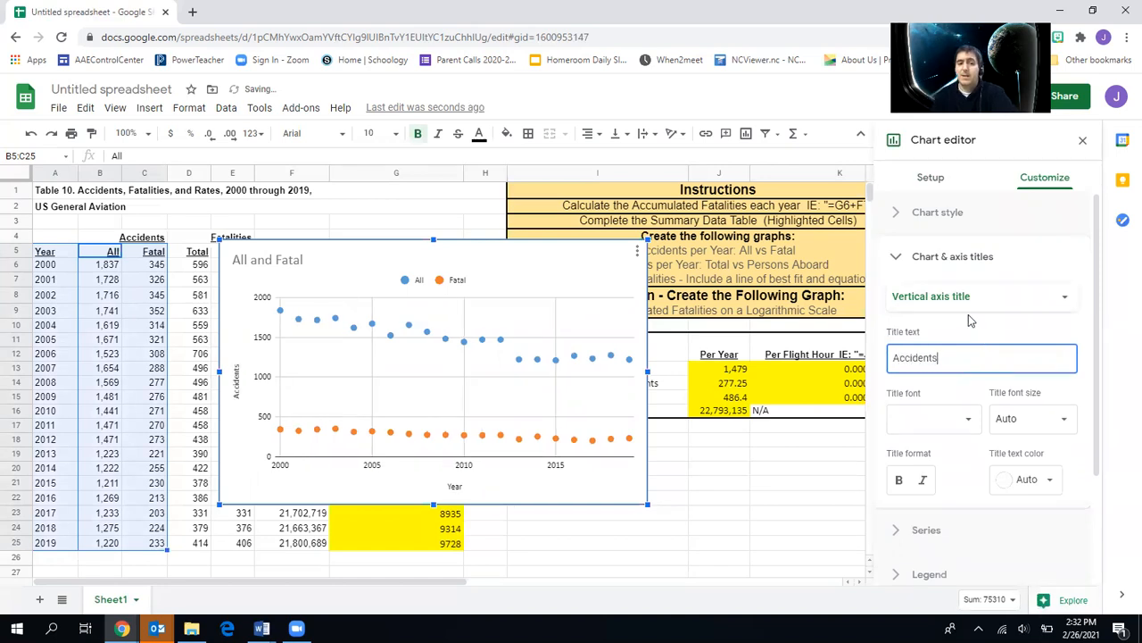
# Set the accidents scatter chart's title to "Accidents per Year: All vs Fatal"
pyautogui.click(971, 300)
pyautogui.click(924, 227)
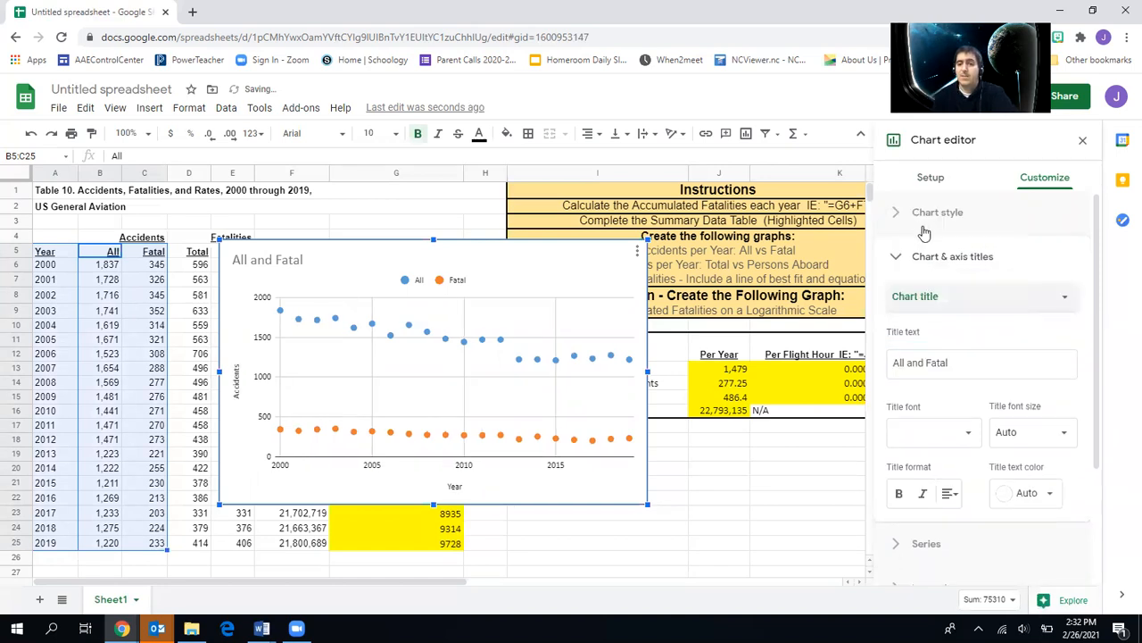
pyautogui.click(897, 363)
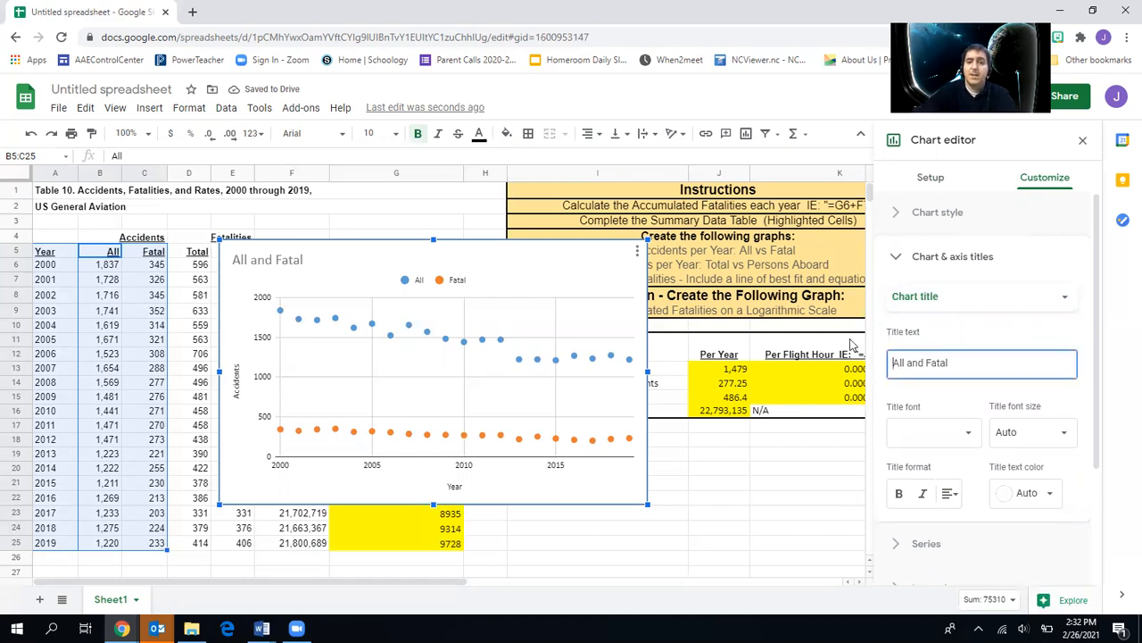
pyautogui.write('Accidents per Year:')
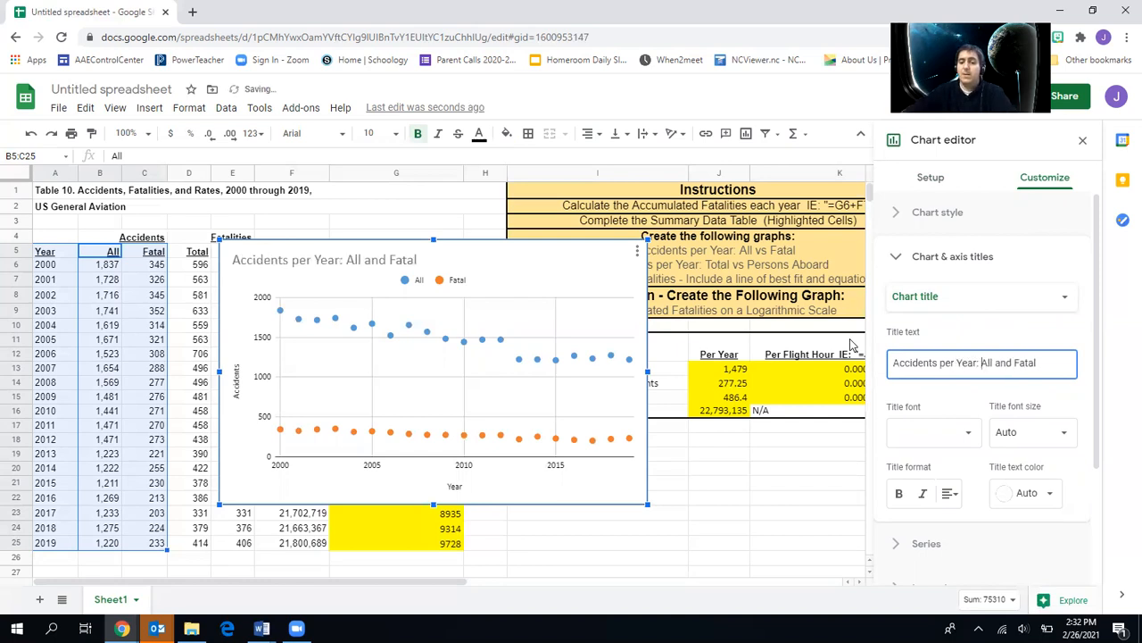
pyautogui.hotkey('ctrl', 'shift', 'Right')
pyautogui.write('vs')
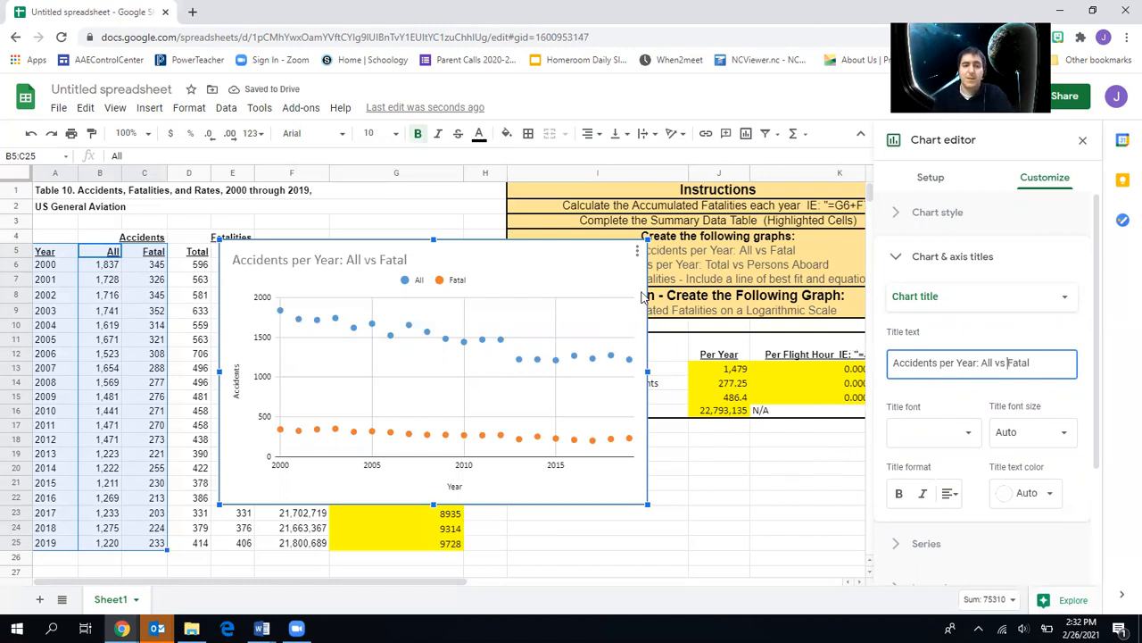
# Move the accidents chart below the data table, starting around row 26 under columns A to G
pyautogui.click(835, 503)
pyautogui.click(488, 401)
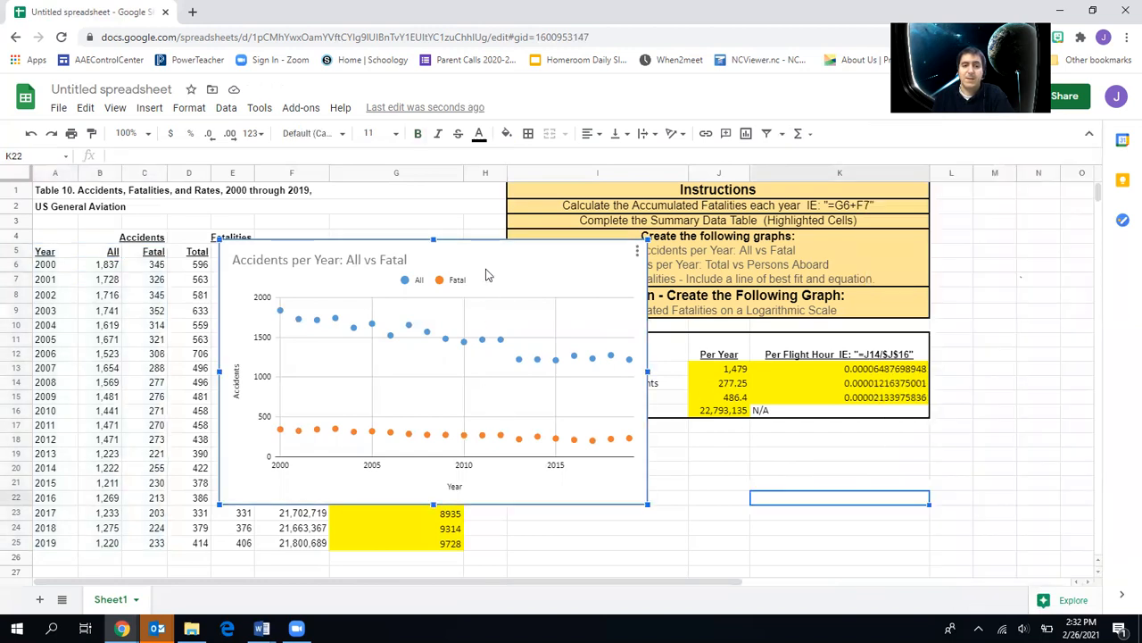
pyautogui.moveTo(489, 256); pyautogui.dragTo(328, 578)
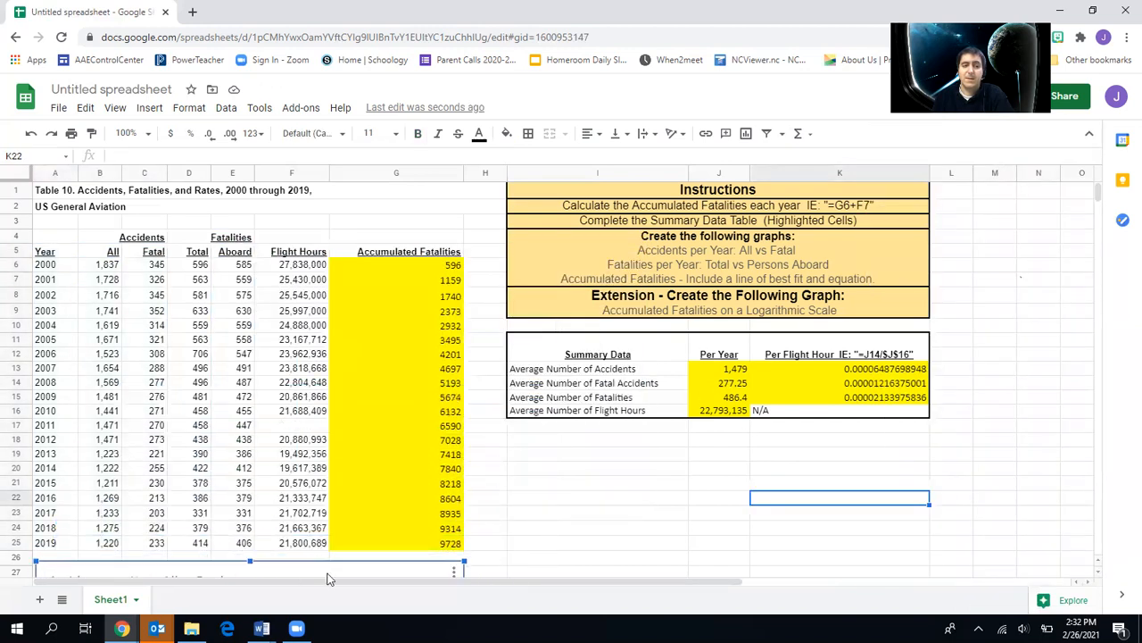
pyautogui.scroll(-5, 675, 476)
pyautogui.click(679, 464)
pyautogui.scroll(5, 676, 465)
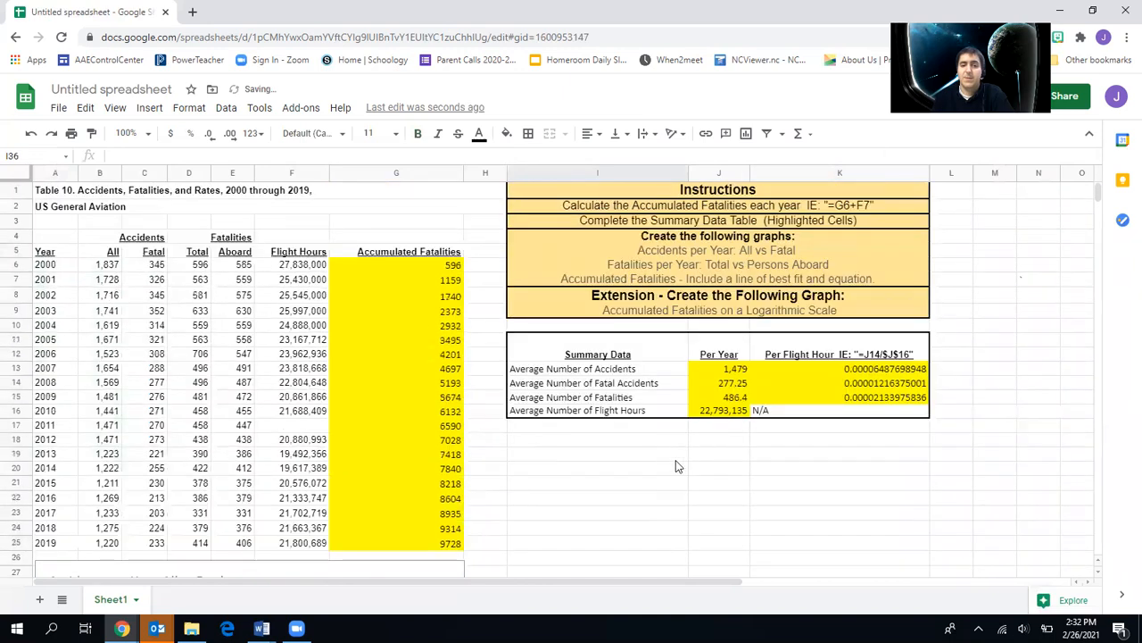
# Insert a chart from the Year, Total and Aboard fatalities columns with their headers, covering A5:A25 and D5:E25
pyautogui.click(637, 264)
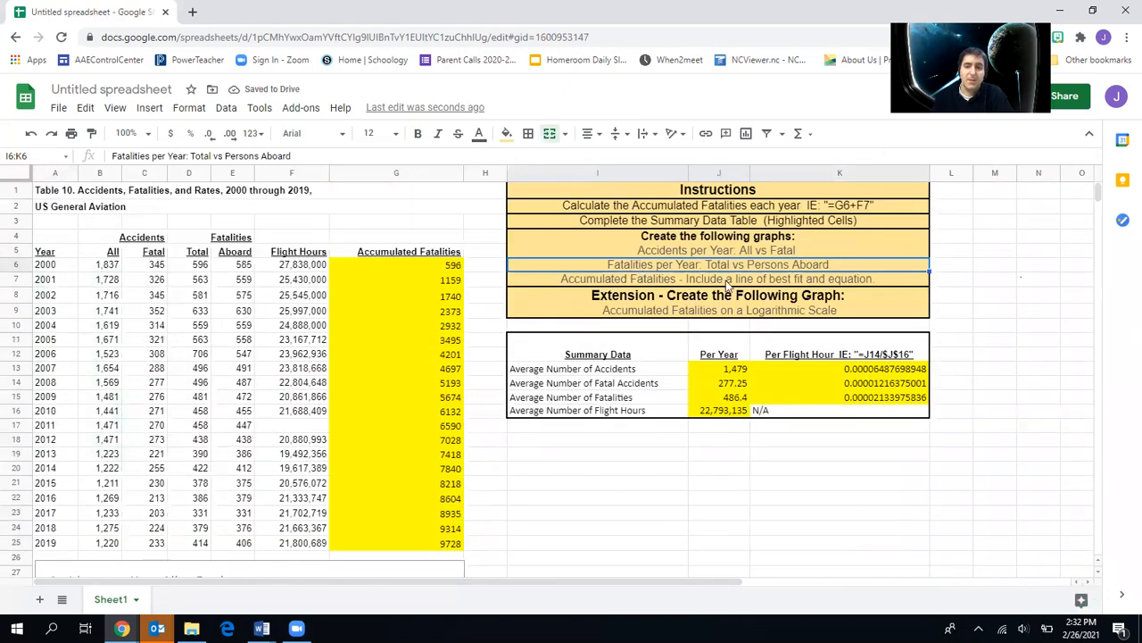
pyautogui.click(49, 251)
pyautogui.moveTo(53, 328); pyautogui.dragTo(52, 546)
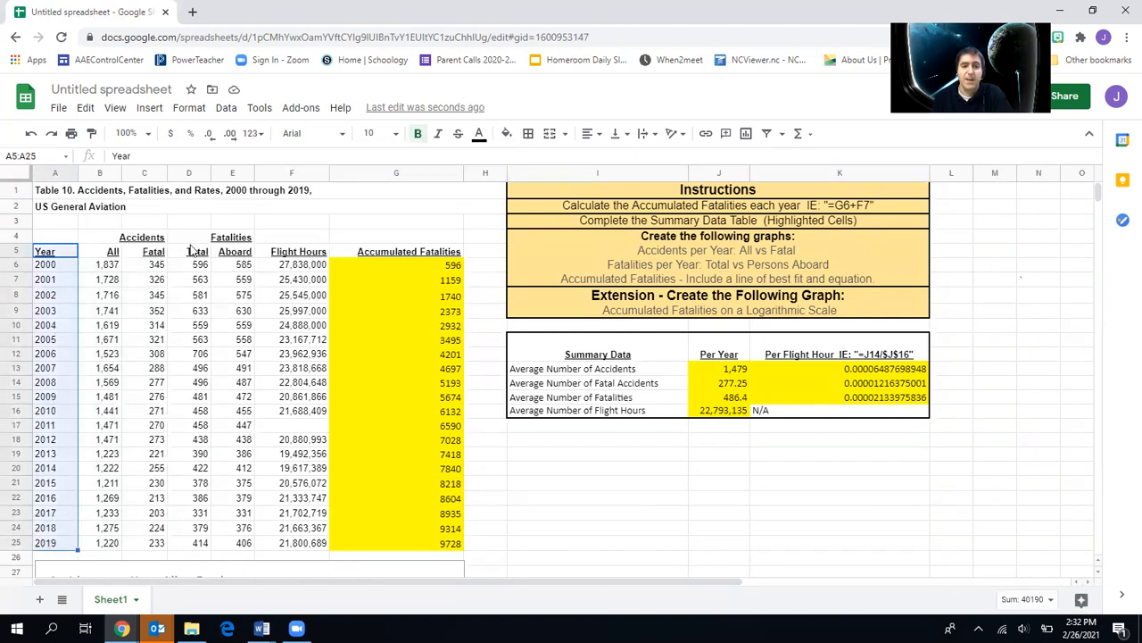
pyautogui.moveTo(196, 256); pyautogui.dragTo(250, 552)
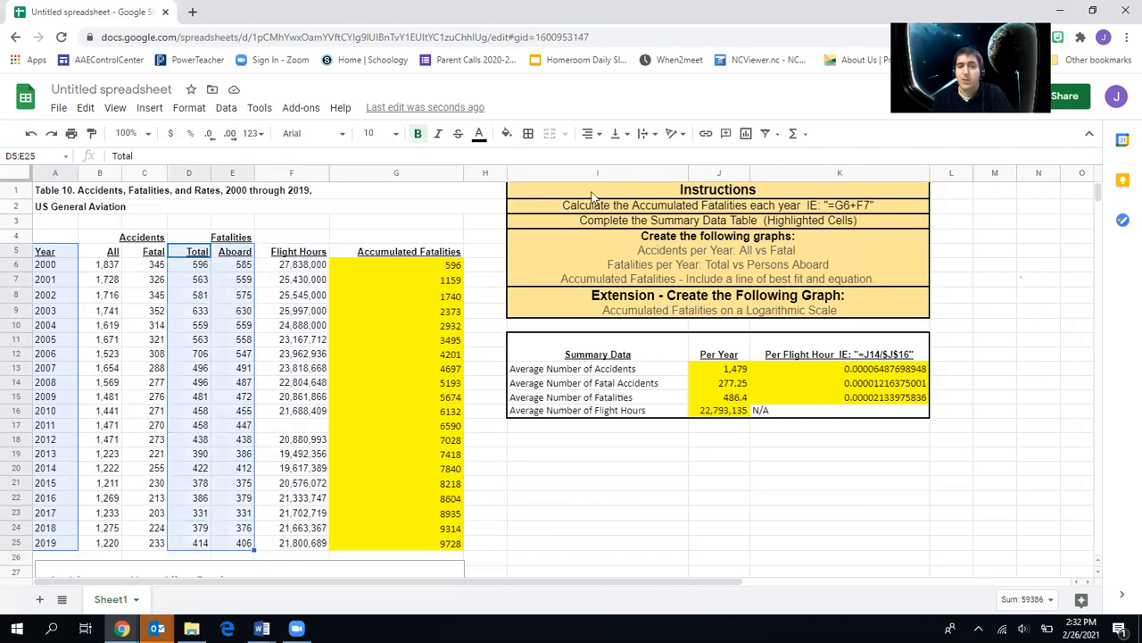
pyautogui.click(149, 107)
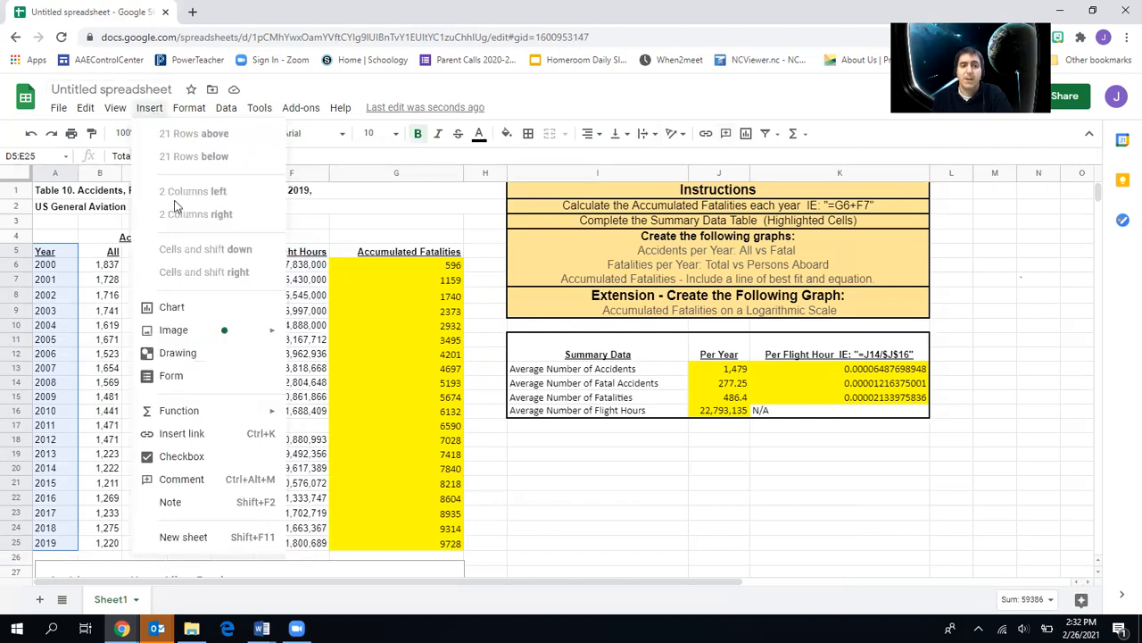
pyautogui.click(171, 307)
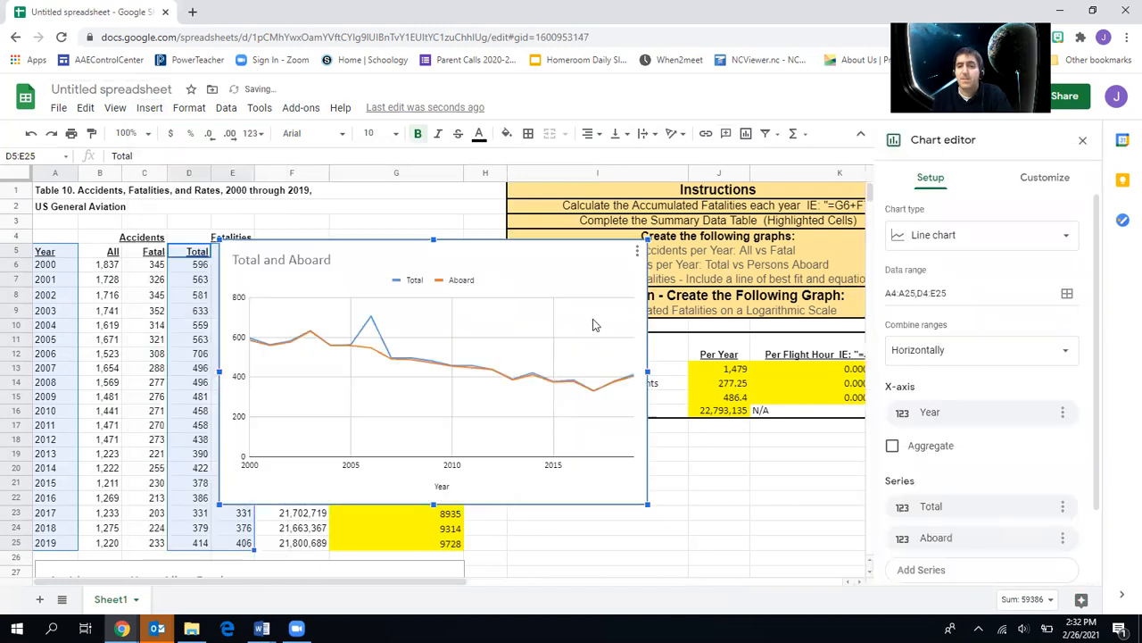
# Change the fatalities chart from a line chart to a scatter chart and check its data settings
pyautogui.click(924, 241)
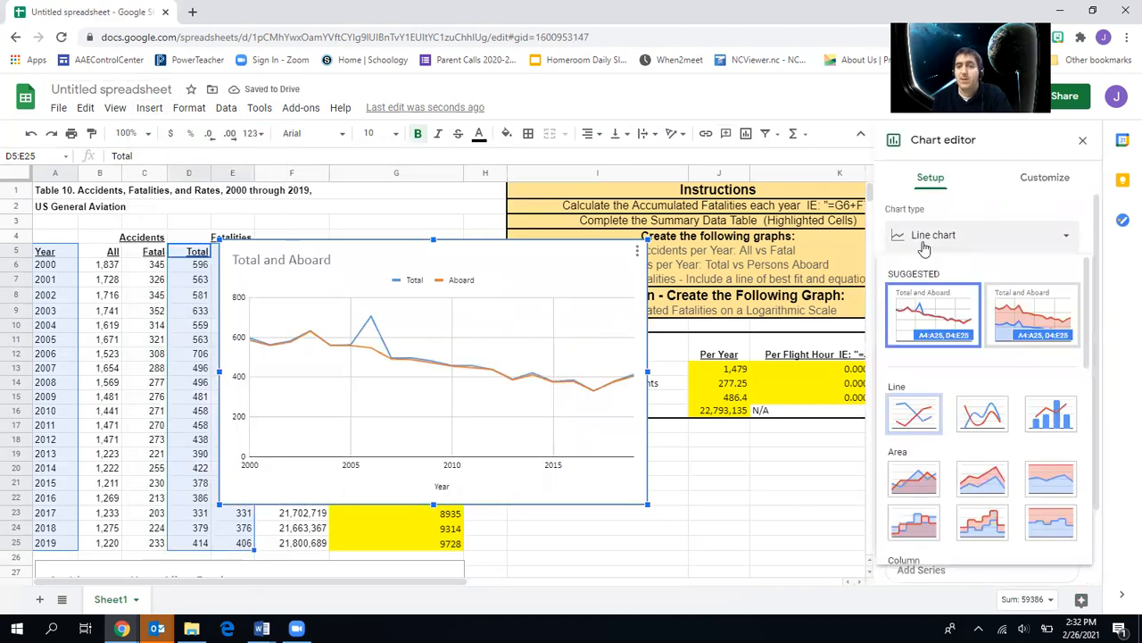
pyautogui.scroll(-10, 933, 383)
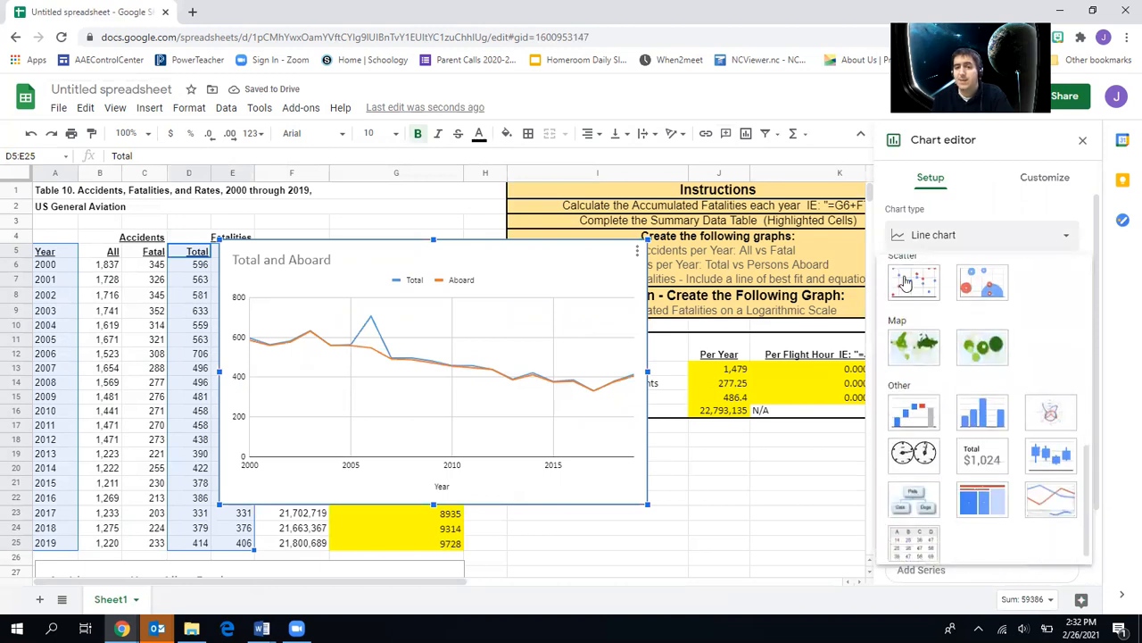
pyautogui.click(905, 283)
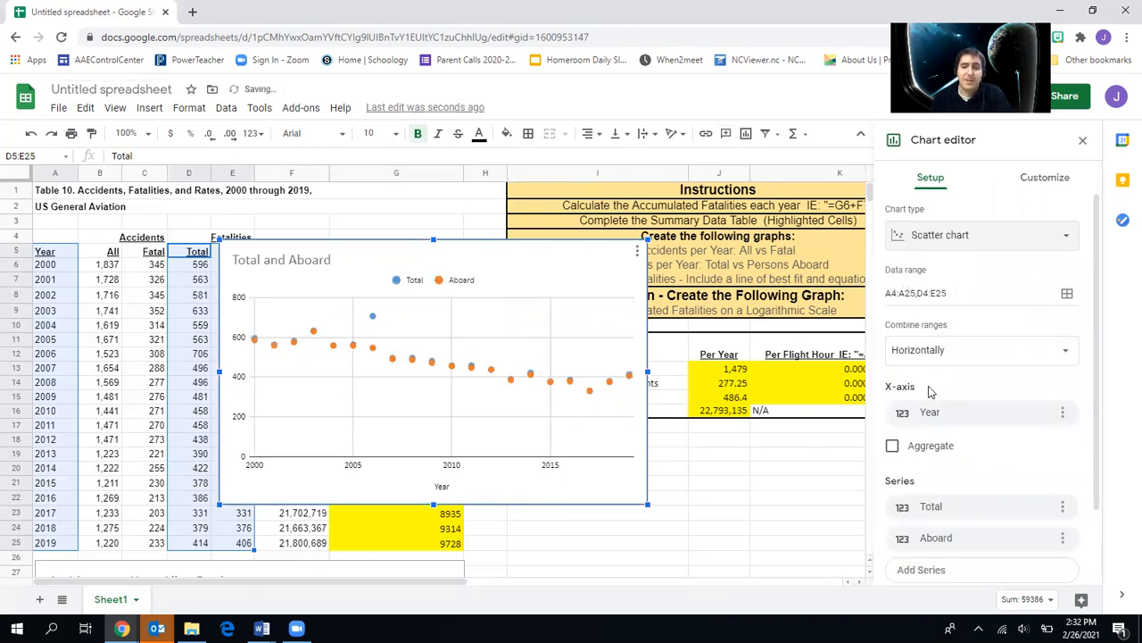
pyautogui.scroll(-2, 957, 406)
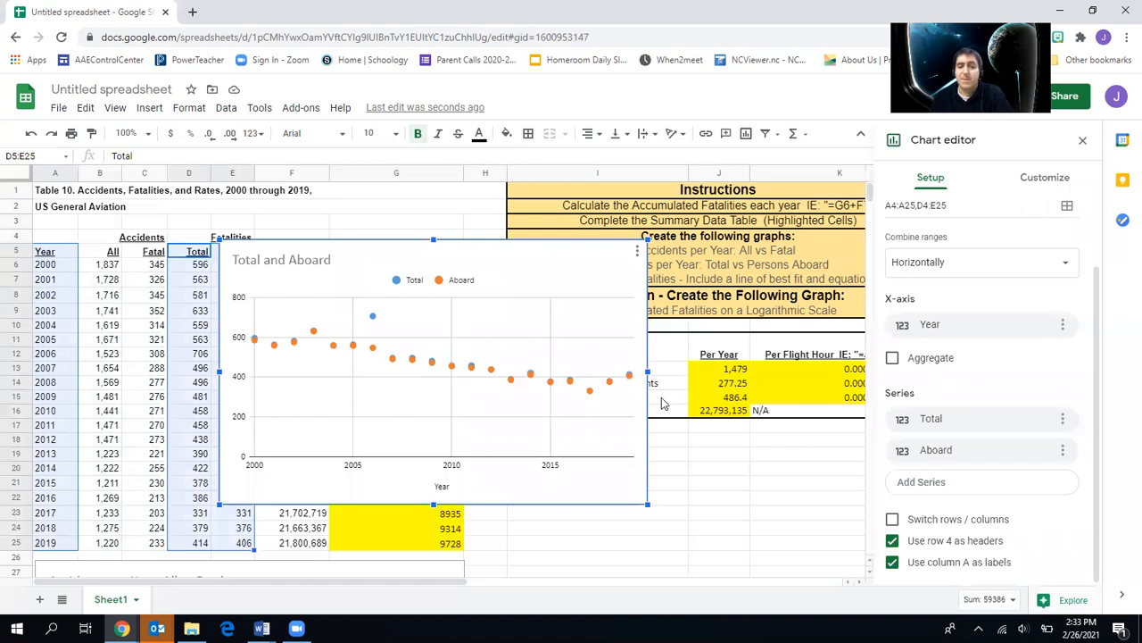
# Set the fatalities scatter chart's vertical axis title to "Fatalities"
pyautogui.click(1036, 182)
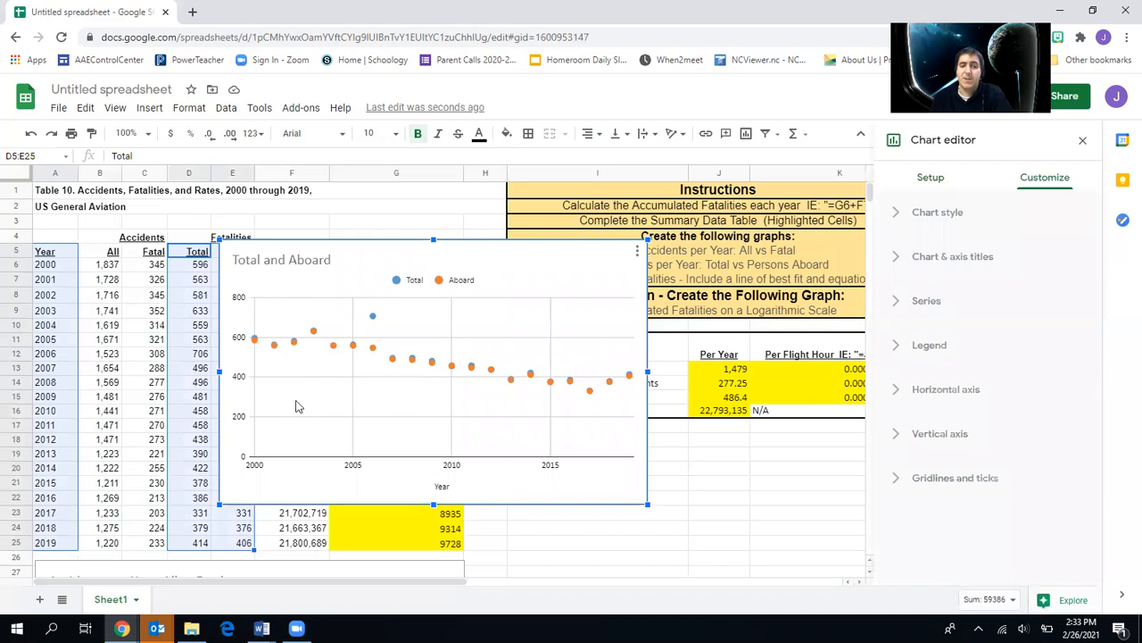
pyautogui.click(922, 259)
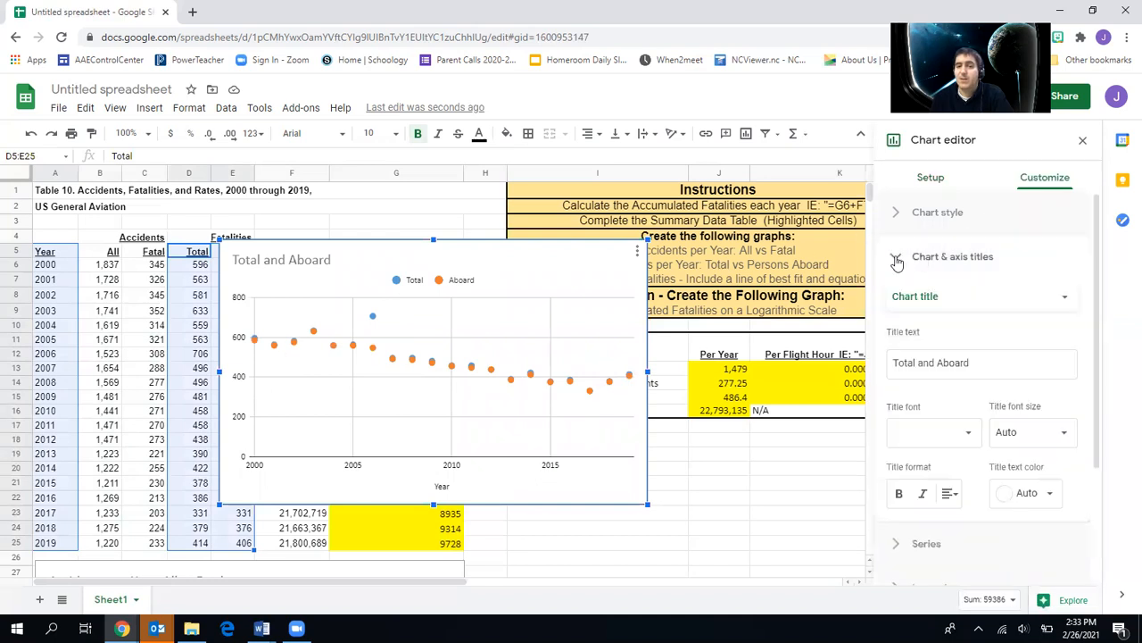
pyautogui.click(934, 300)
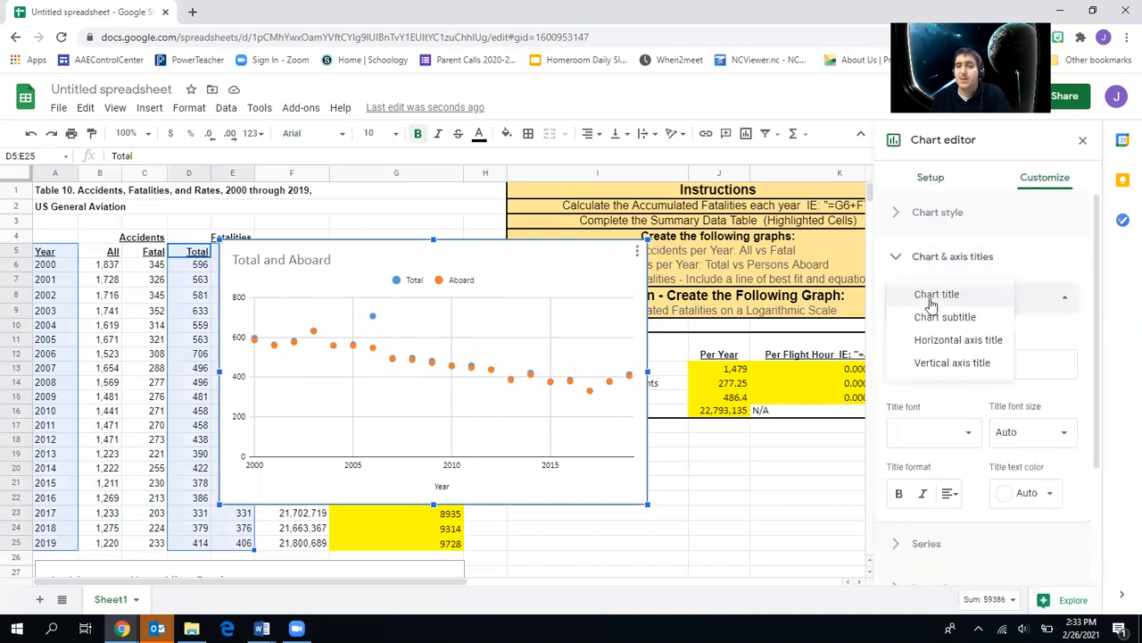
pyautogui.click(951, 362)
pyautogui.click(975, 364)
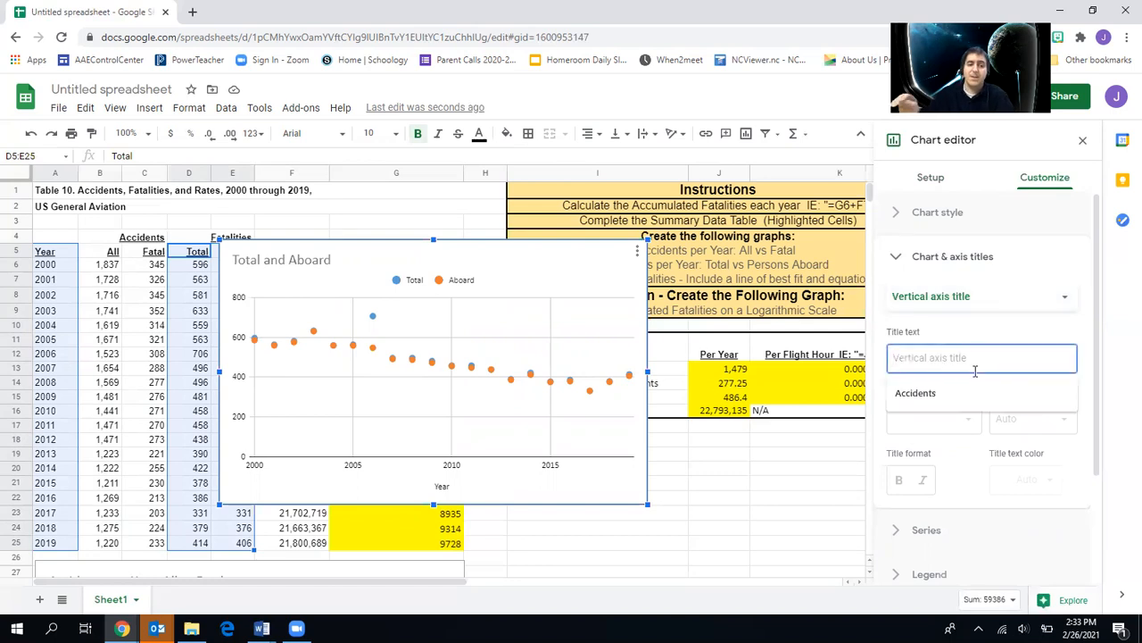
pyautogui.write('Fatalities')
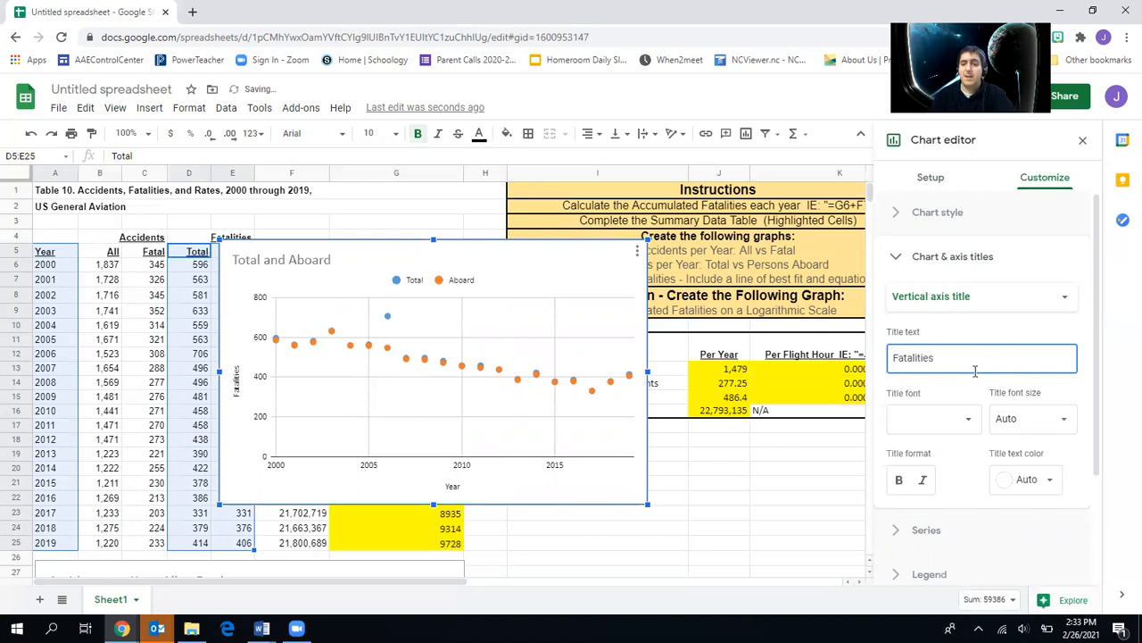
# Title the fatalities chart "Fatalities per Year: Total and Aboard" and move it below the summary table, beside the accidents chart
pyautogui.click(979, 304)
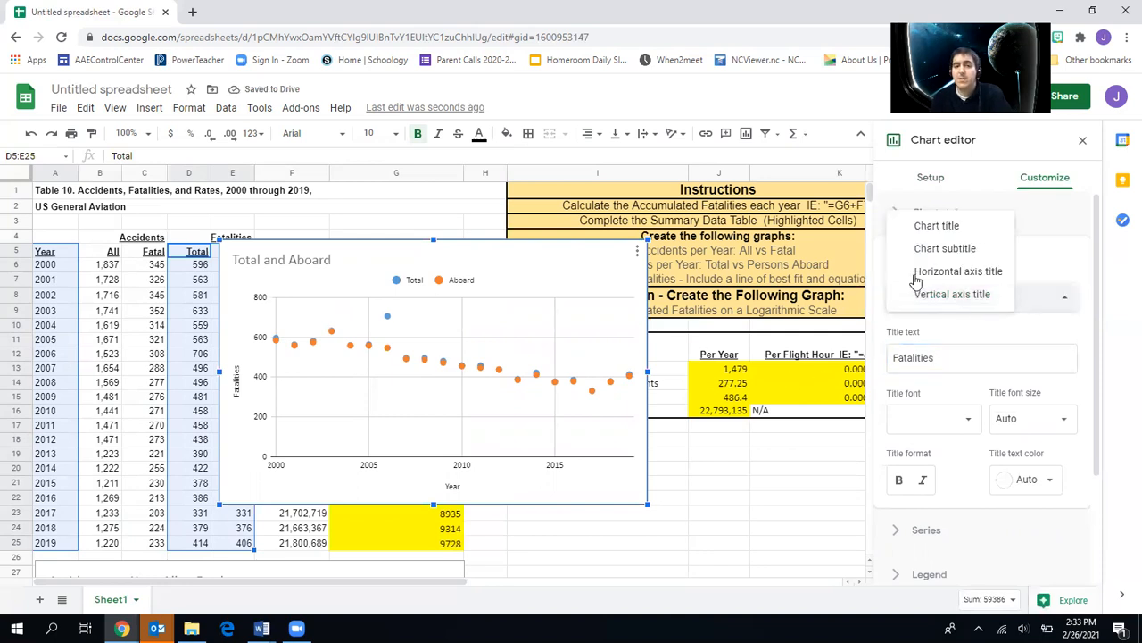
pyautogui.click(937, 226)
pyautogui.click(909, 366)
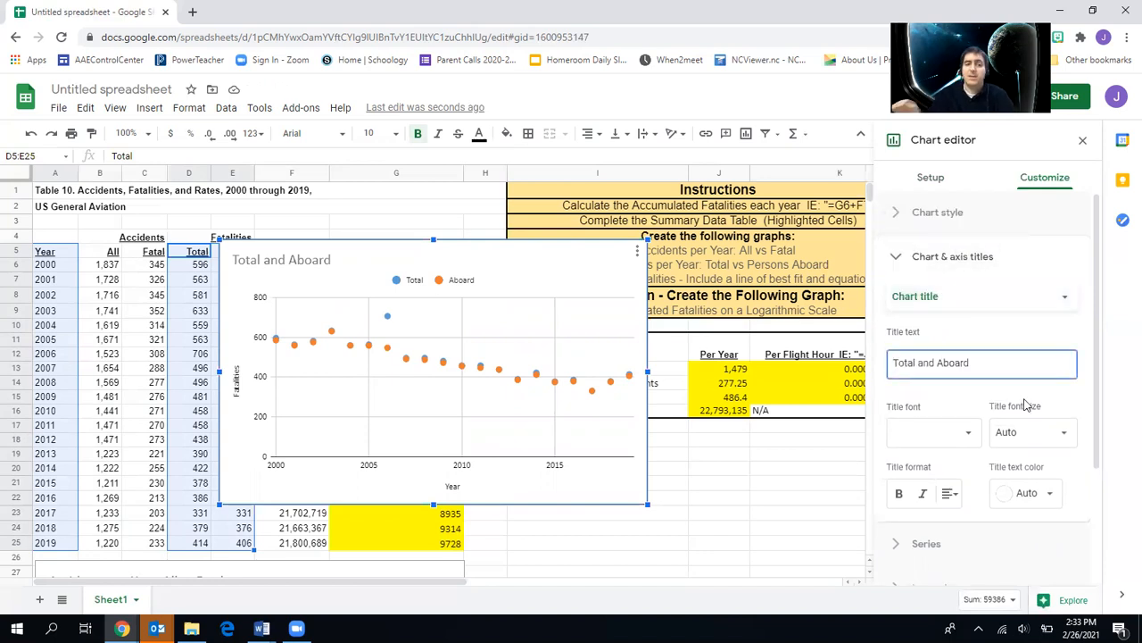
pyautogui.write('Fatalities per ')
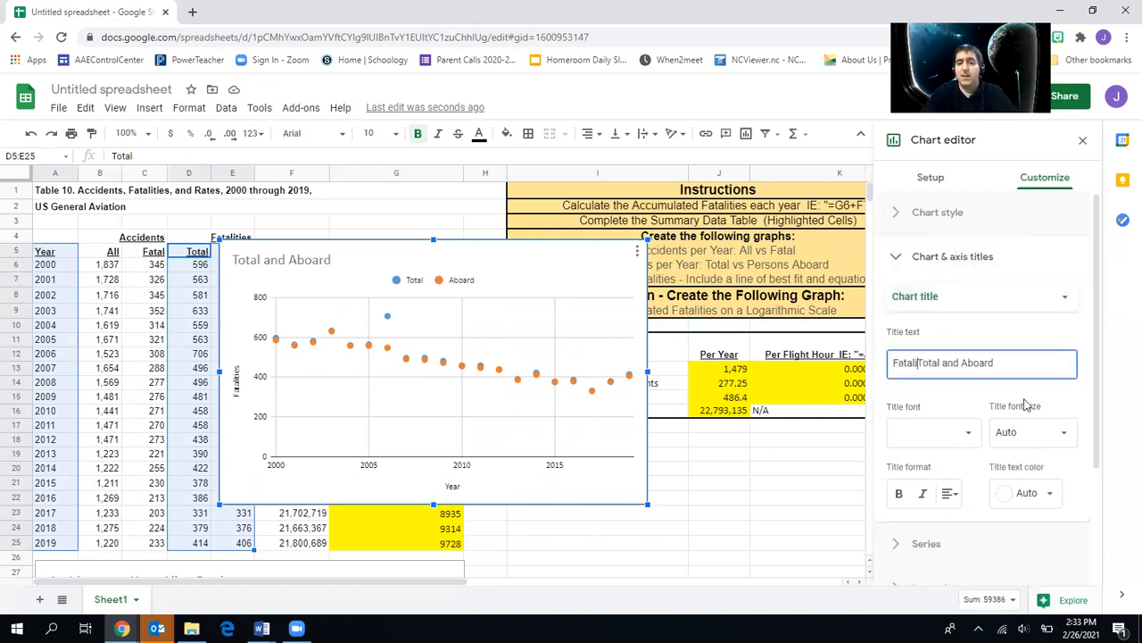
pyautogui.write('Year;')
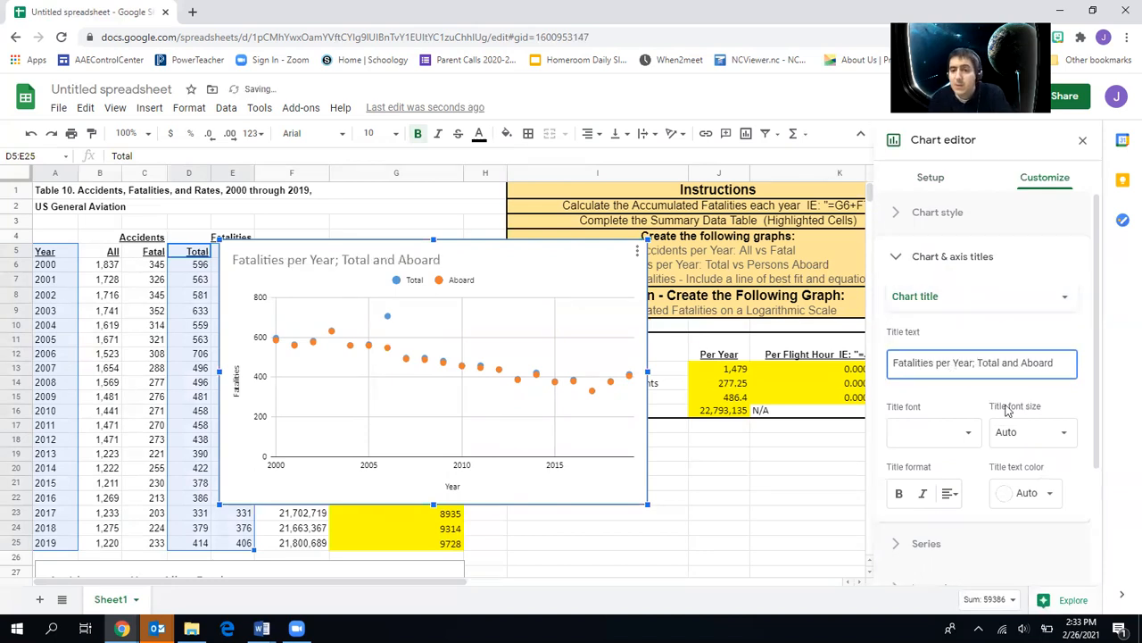
pyautogui.press('BackSpace')
pyautogui.press('BackSpace')
pyautogui.write(':')
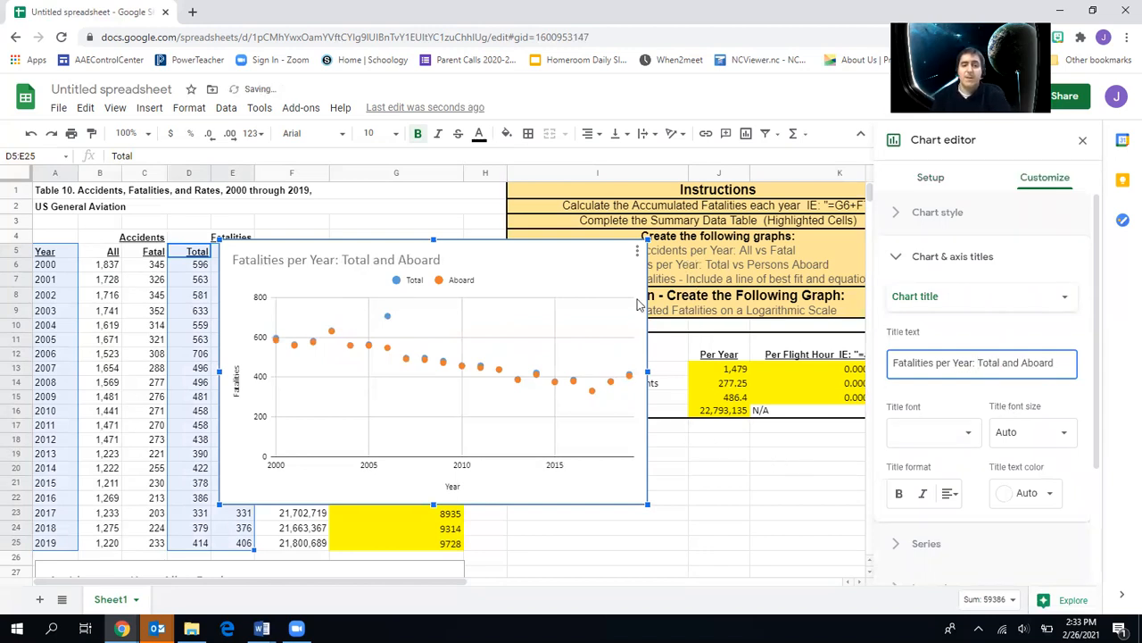
pyautogui.moveTo(547, 247); pyautogui.dragTo(808, 575)
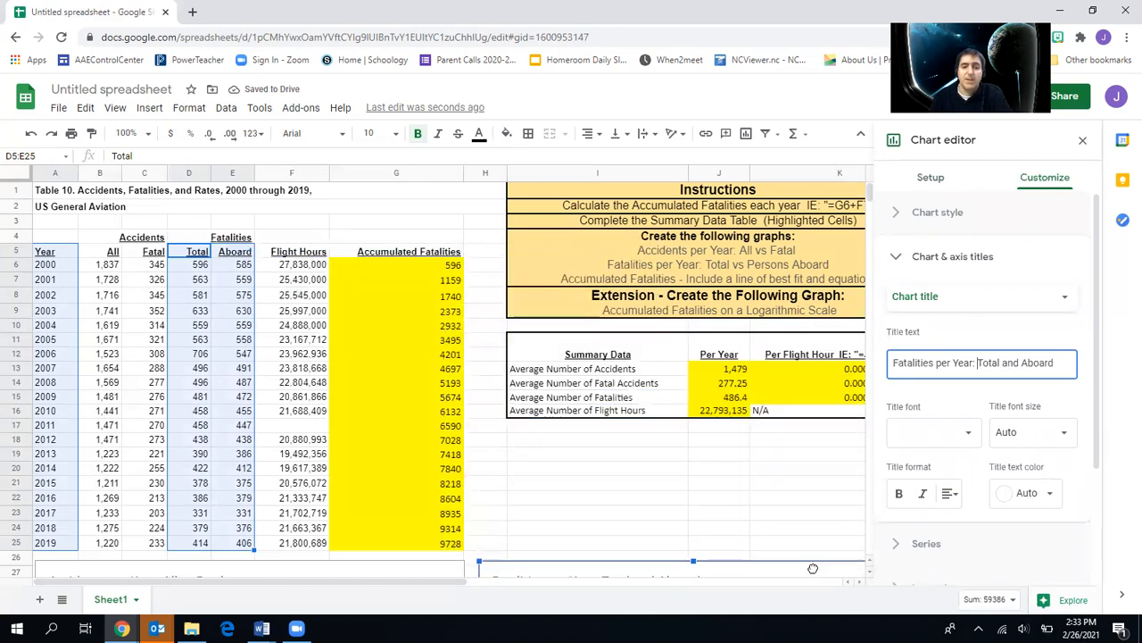
pyautogui.click(699, 493)
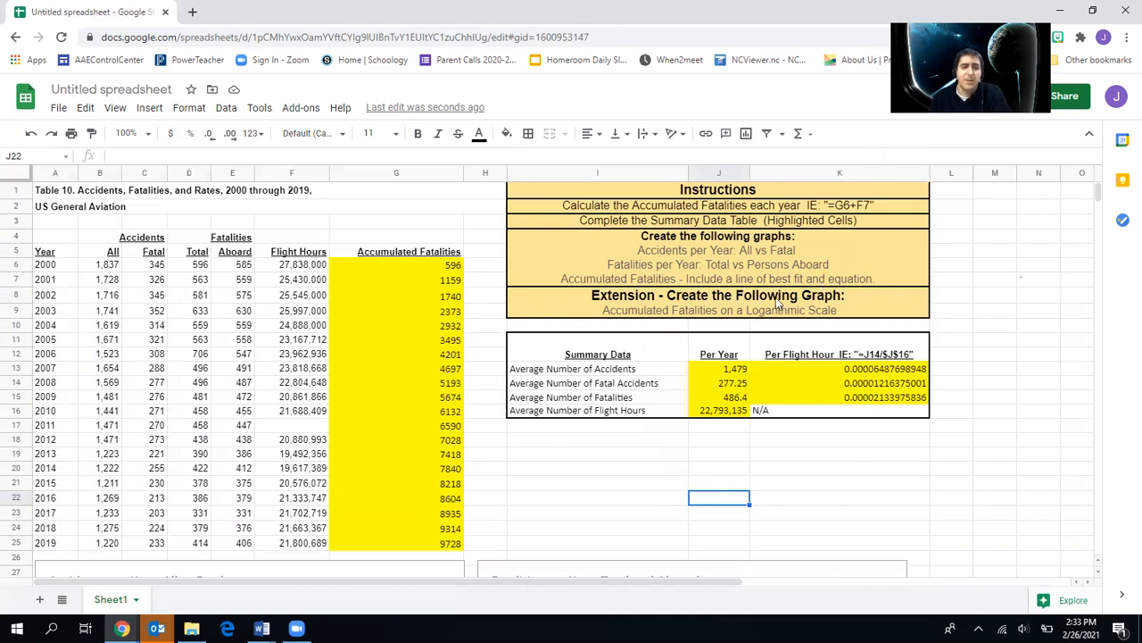
# Insert a chart from the Year and Accumulated Fatalities columns with their headers, covering A5:A25 and G5:G25
pyautogui.moveTo(56, 255); pyautogui.dragTo(65, 547)
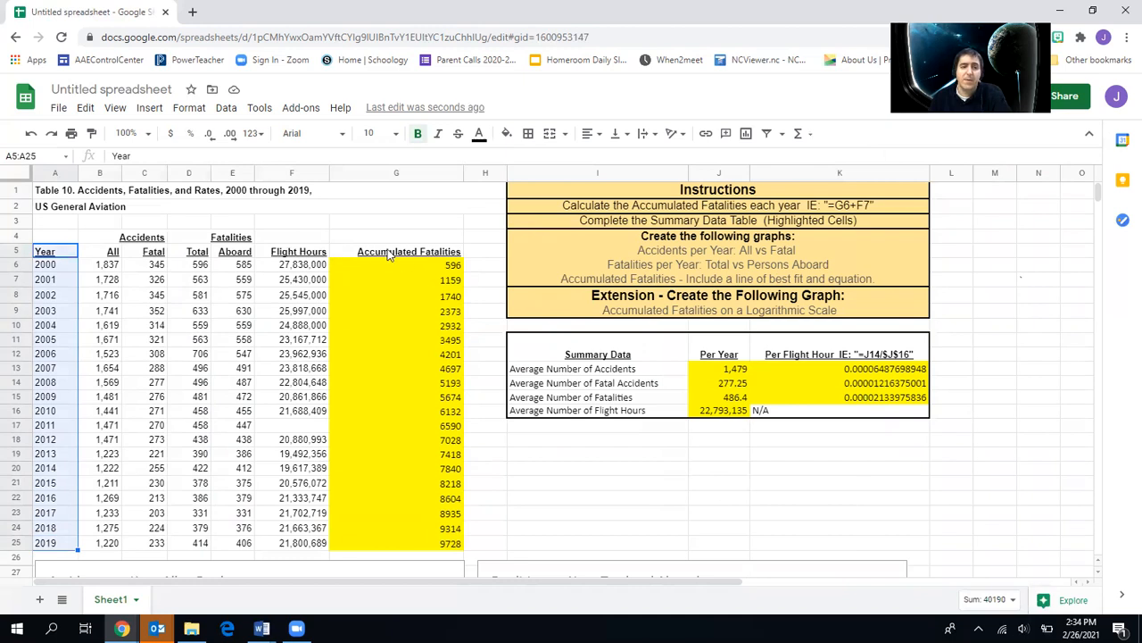
pyautogui.moveTo(388, 255); pyautogui.dragTo(411, 539)
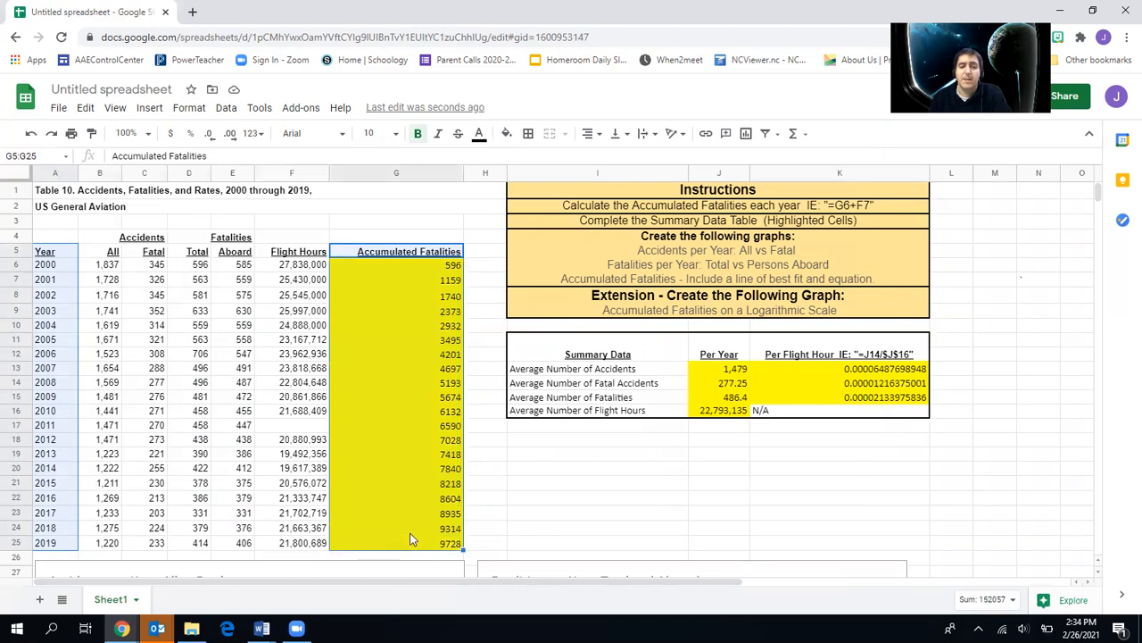
pyautogui.click(149, 108)
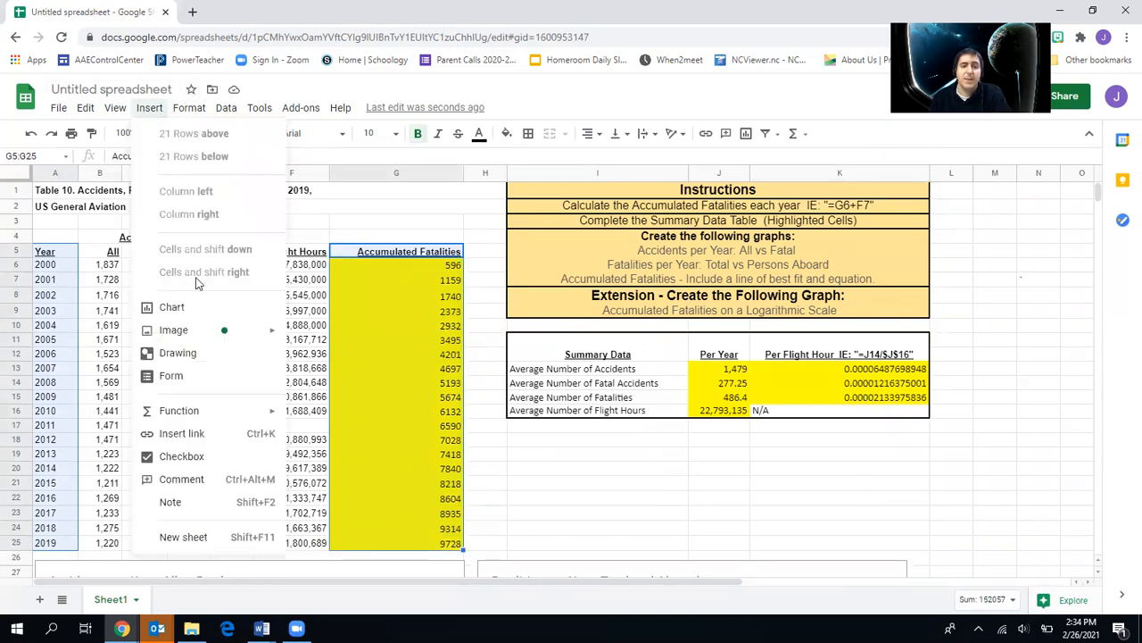
pyautogui.click(205, 312)
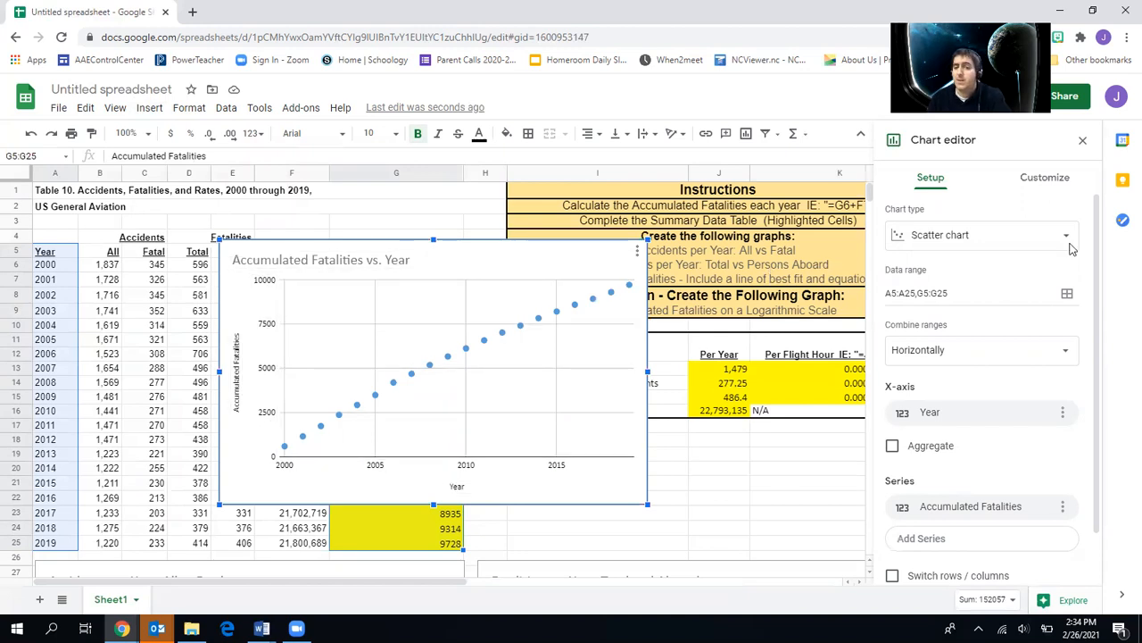
# Check the accumulated fatalities scatter chart's data setup and add a linear trendline to its series
pyautogui.scroll(-1, 979, 366)
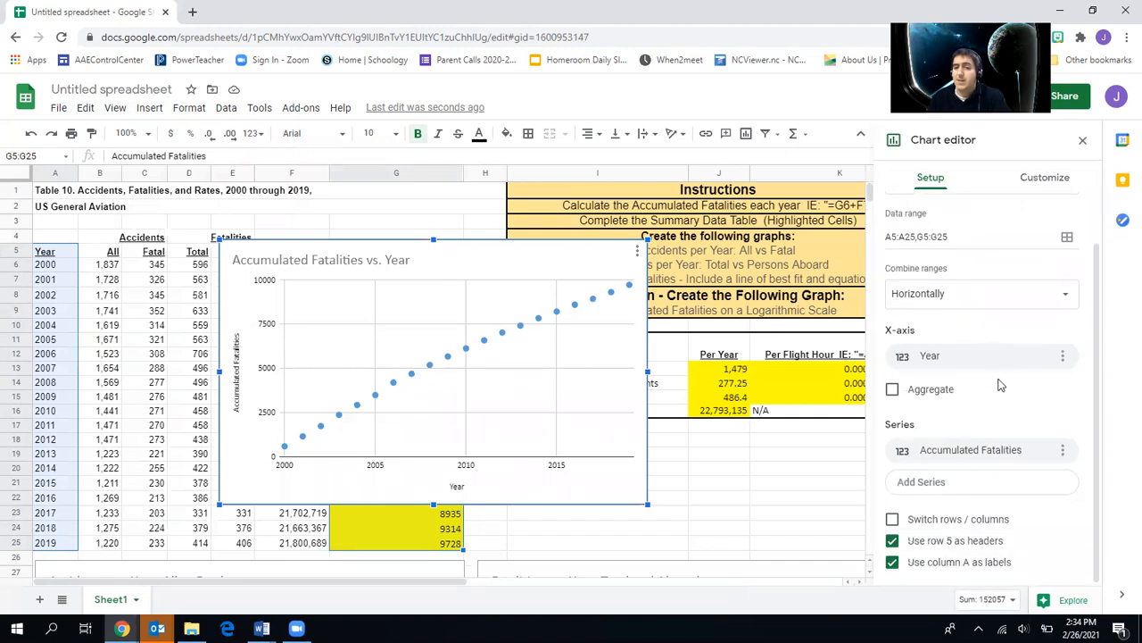
pyautogui.scroll(1, 999, 384)
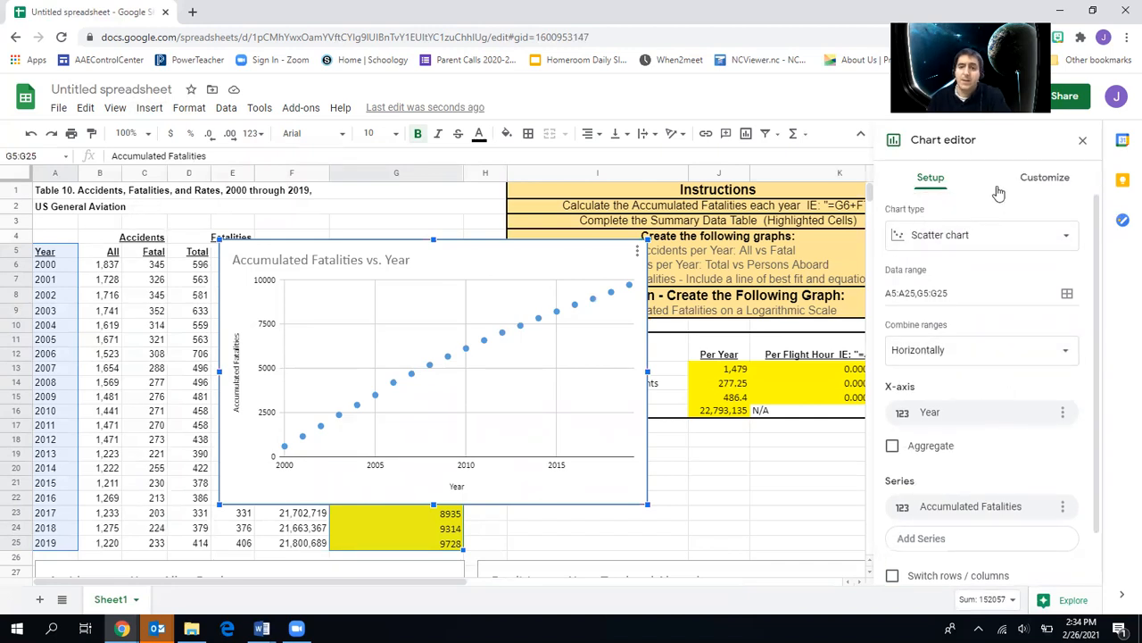
pyautogui.click(1017, 182)
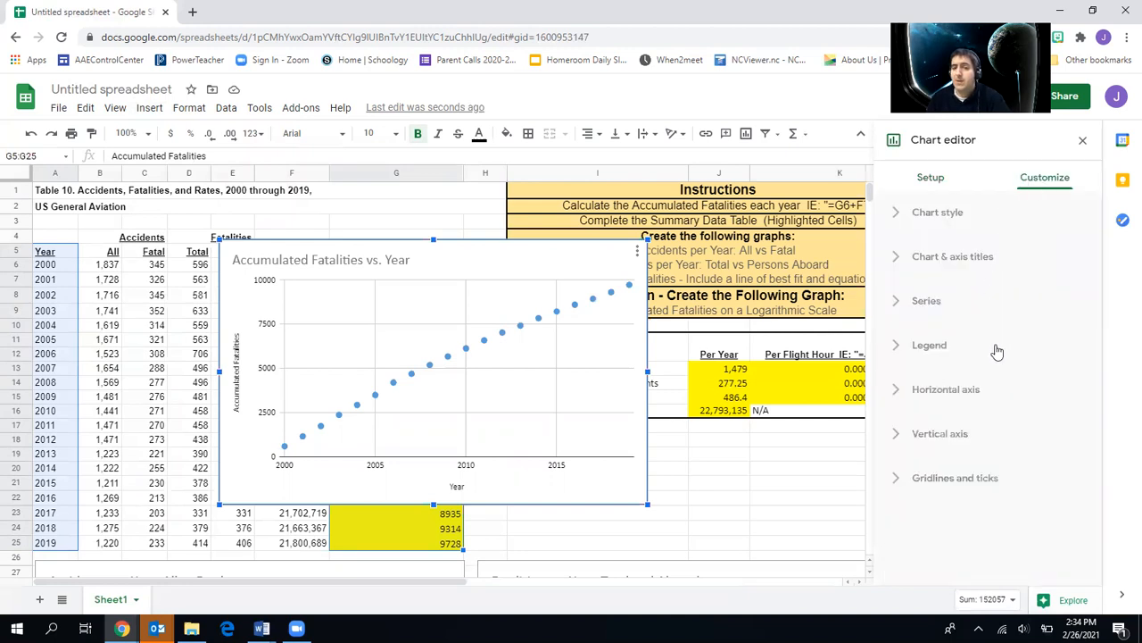
pyautogui.click(895, 303)
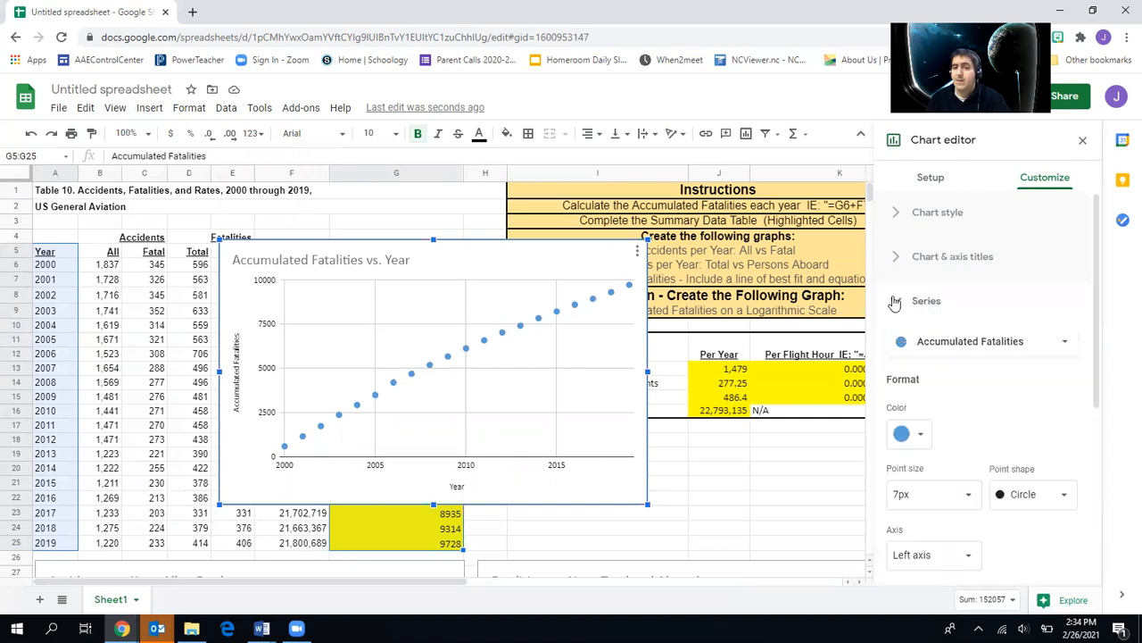
pyautogui.scroll(-3, 950, 378)
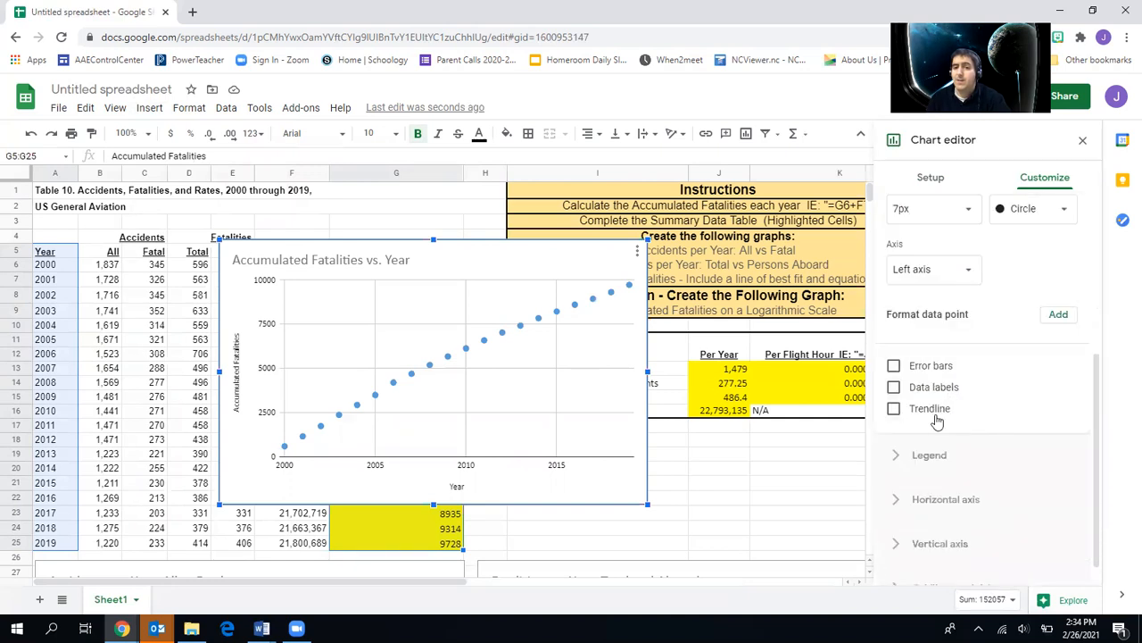
pyautogui.click(893, 409)
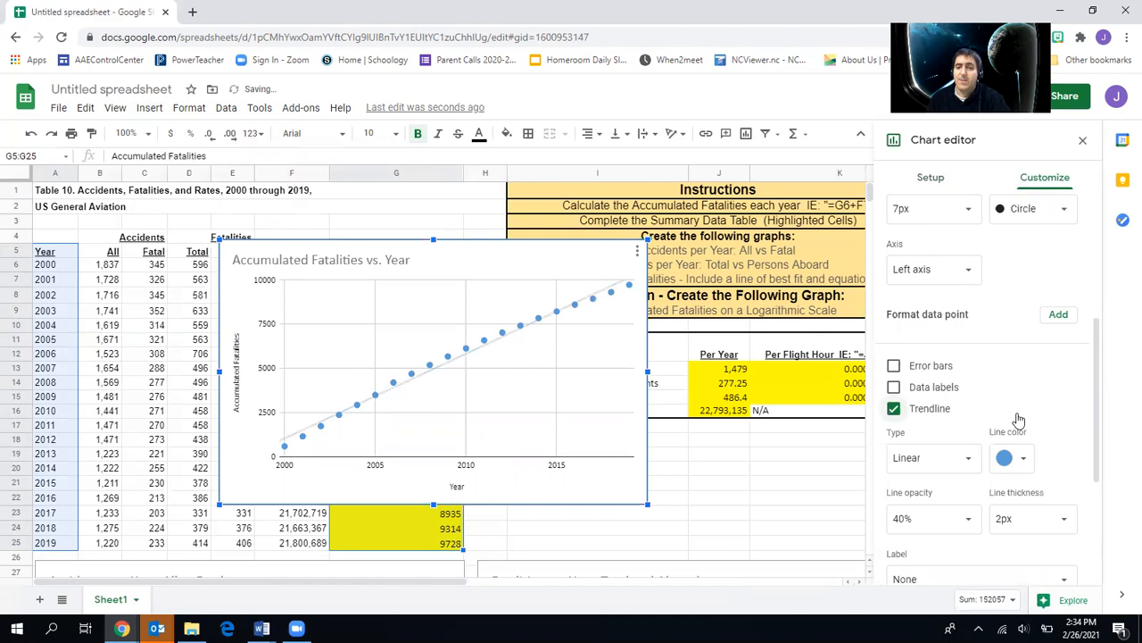
# Label the accumulated fatalities trendline with its equation and show its R² value
pyautogui.scroll(-2, 1019, 420)
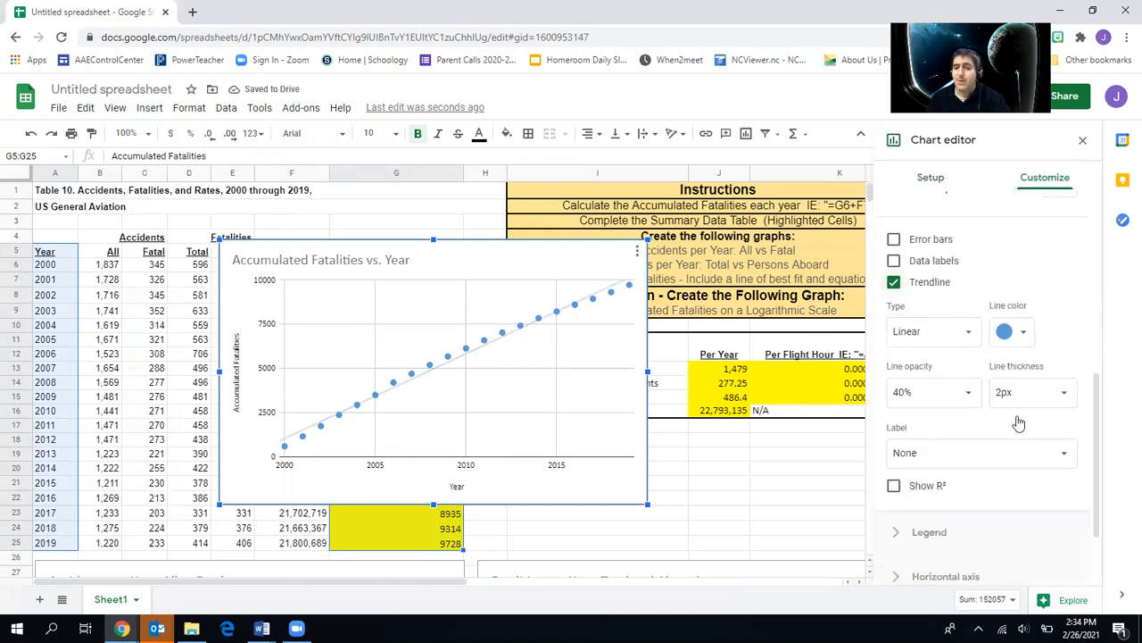
pyautogui.click(919, 450)
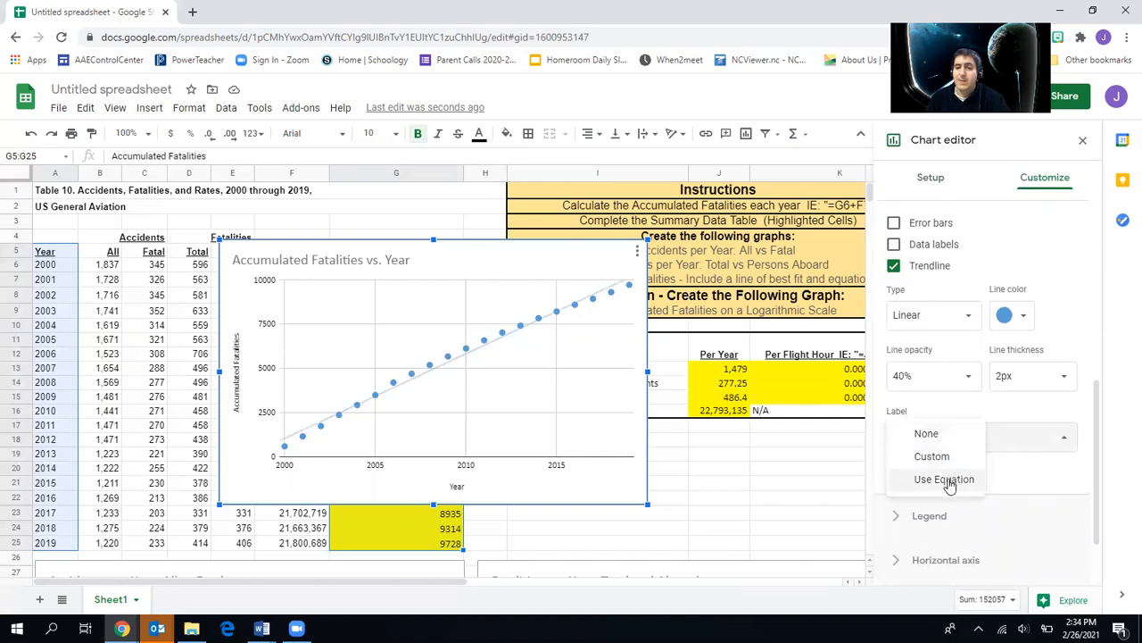
pyautogui.click(946, 481)
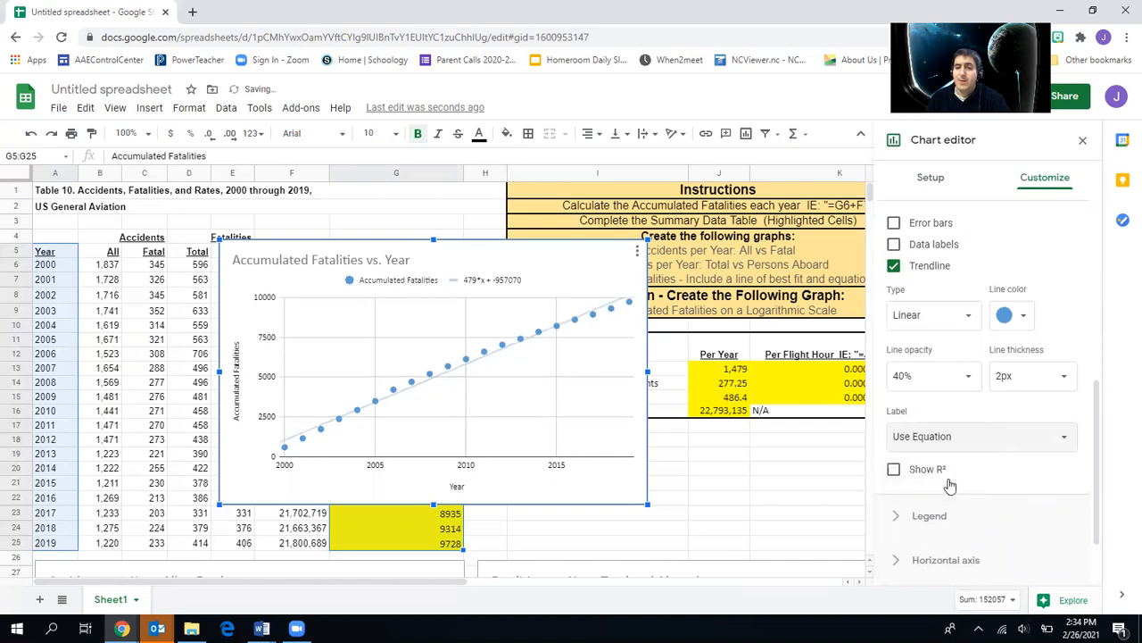
pyautogui.click(894, 470)
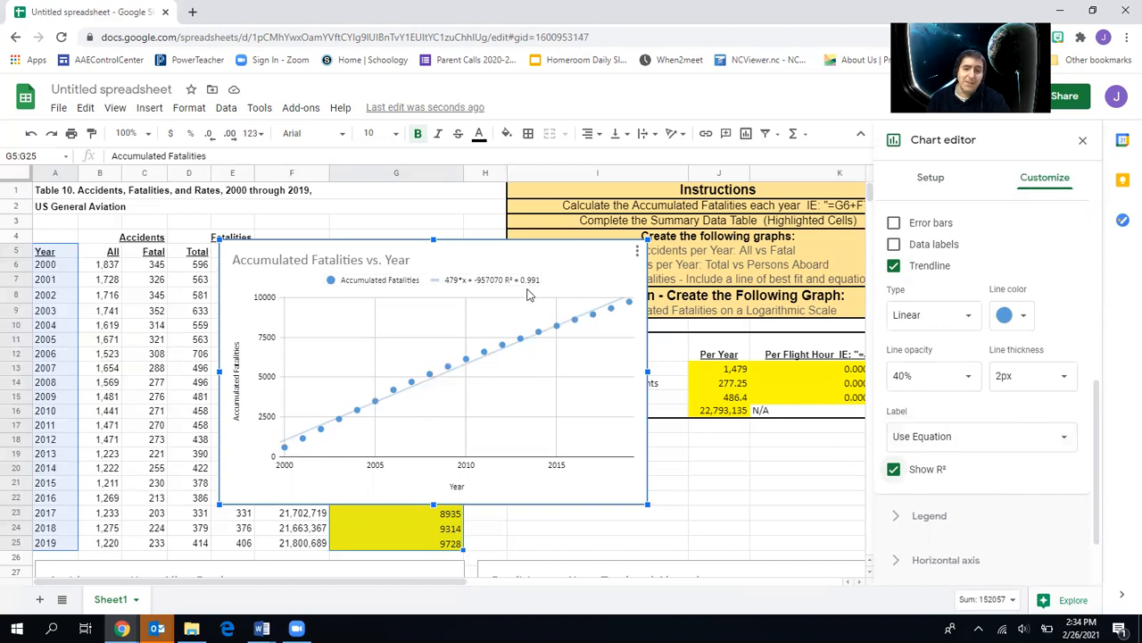
# Move the accumulated fatalities trendline chart beside the instructions and summary table, starting at column L near row 1, and deselect it
pyautogui.moveTo(384, 254); pyautogui.dragTo(648, 435)
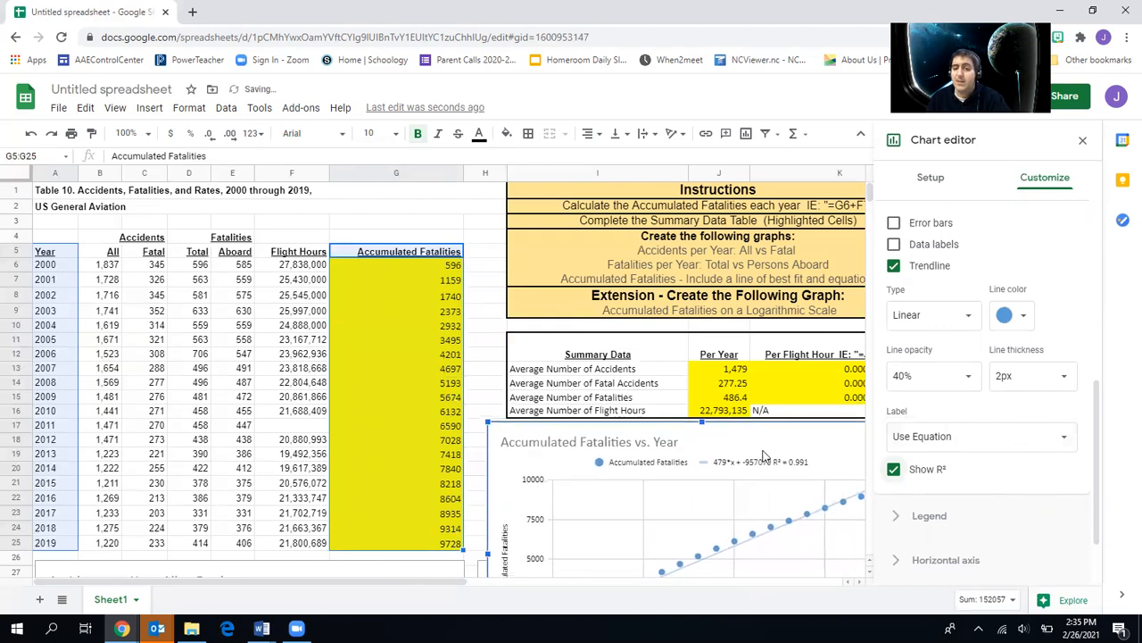
pyautogui.scroll(-1, 763, 455)
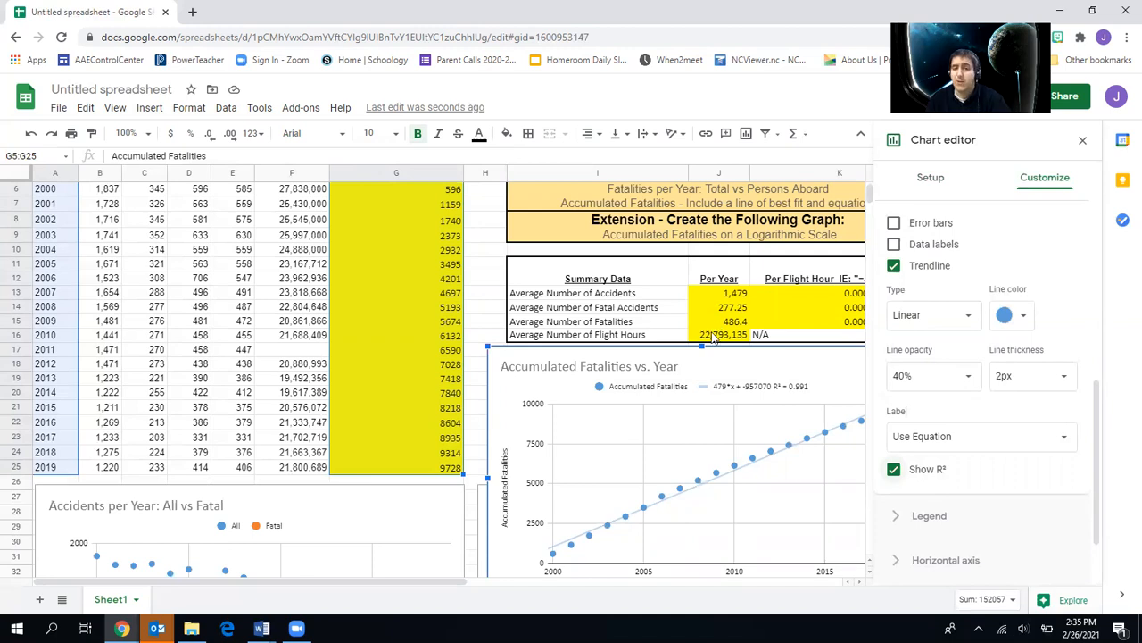
pyautogui.scroll(-1, 580, 428)
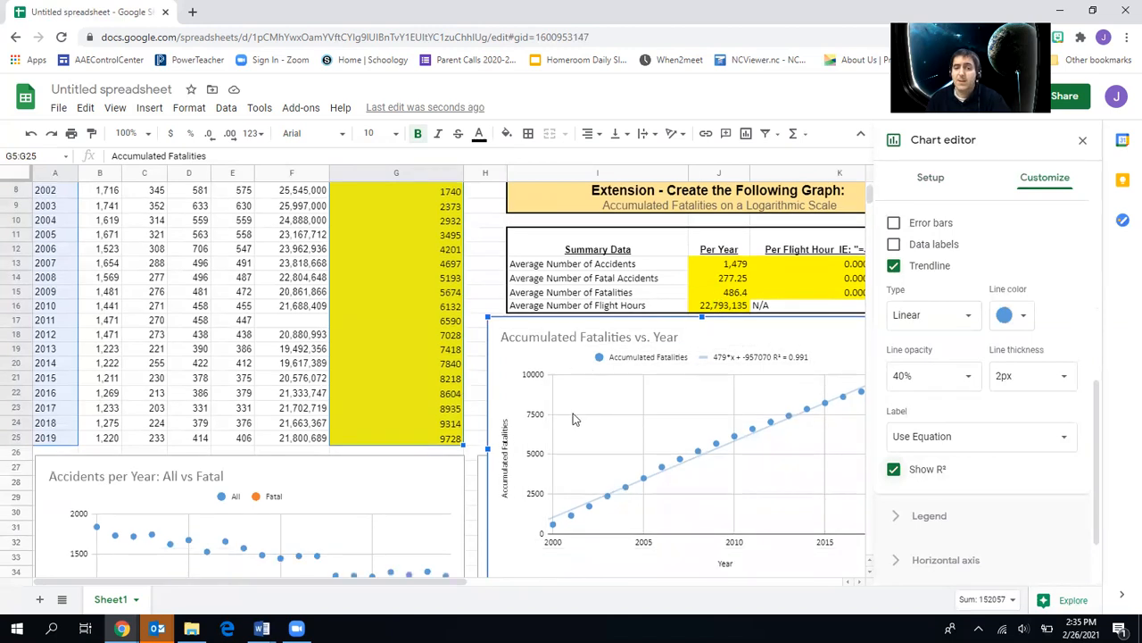
pyautogui.scroll(-4, 574, 419)
pyautogui.scroll(5, 596, 438)
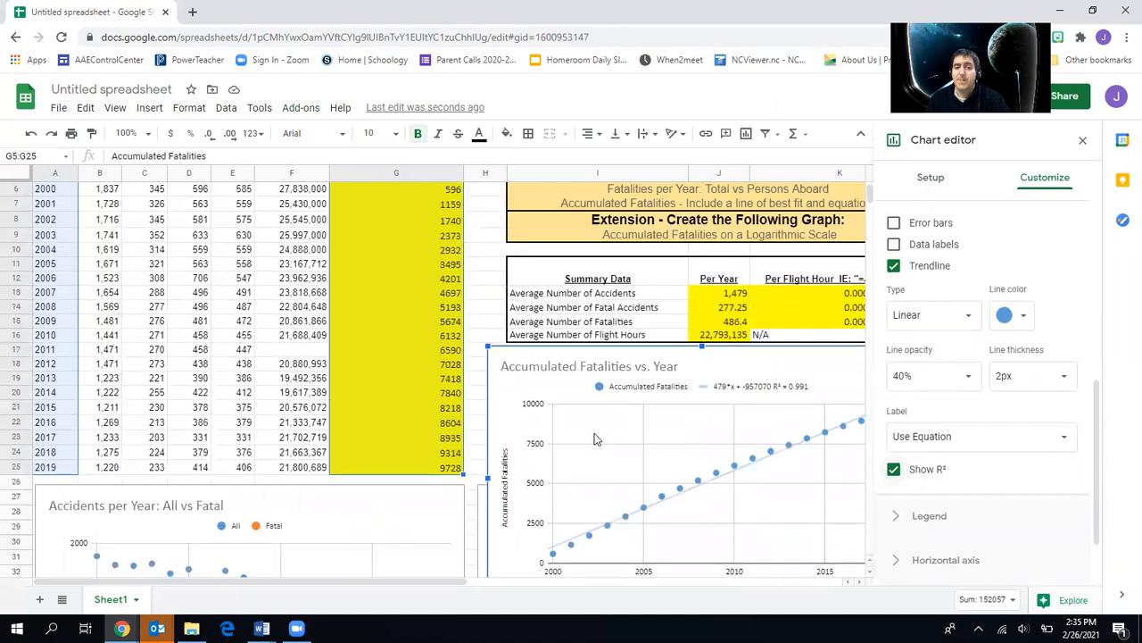
pyautogui.scroll(1, 554, 398)
pyautogui.moveTo(393, 582); pyautogui.dragTo(639, 609)
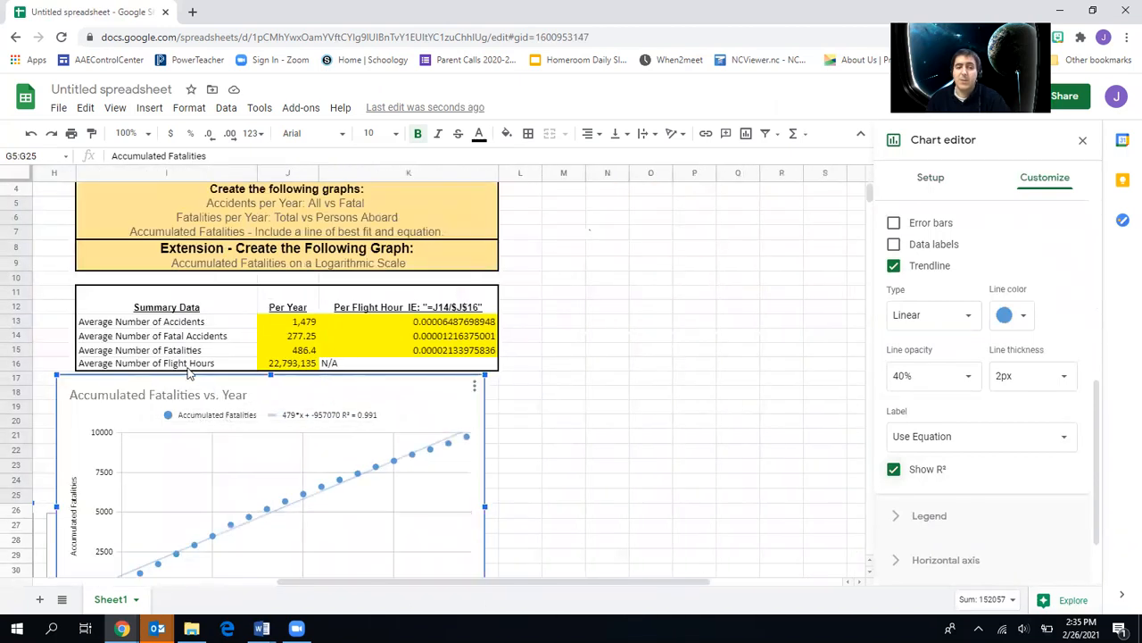
pyautogui.moveTo(150, 390); pyautogui.dragTo(568, 216)
pyautogui.click(420, 453)
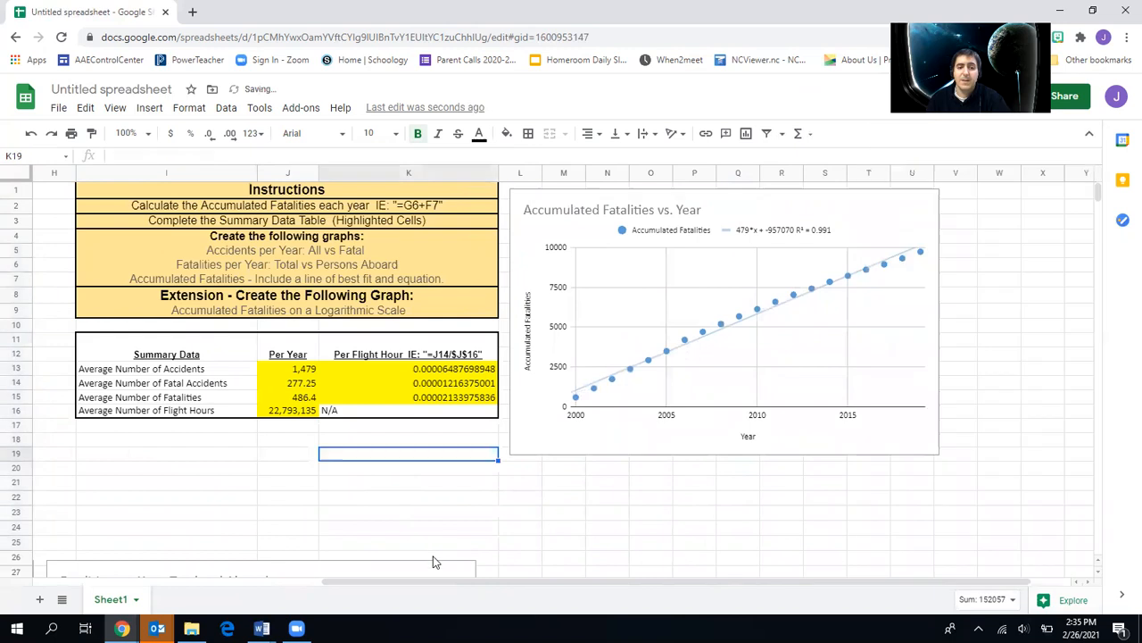
# Review the accidents and fatalities charts below the data and the accumulated fatalities chart beside the instructions
pyautogui.moveTo(428, 581); pyautogui.dragTo(143, 581)
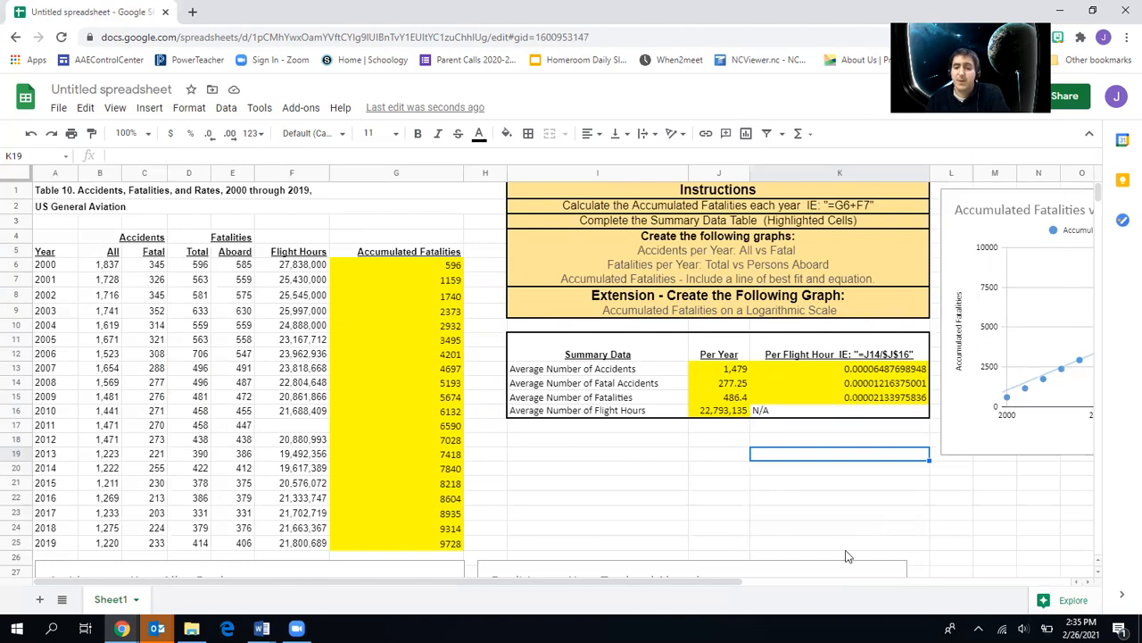
pyautogui.rightClick(714, 573)
pyautogui.click(927, 472)
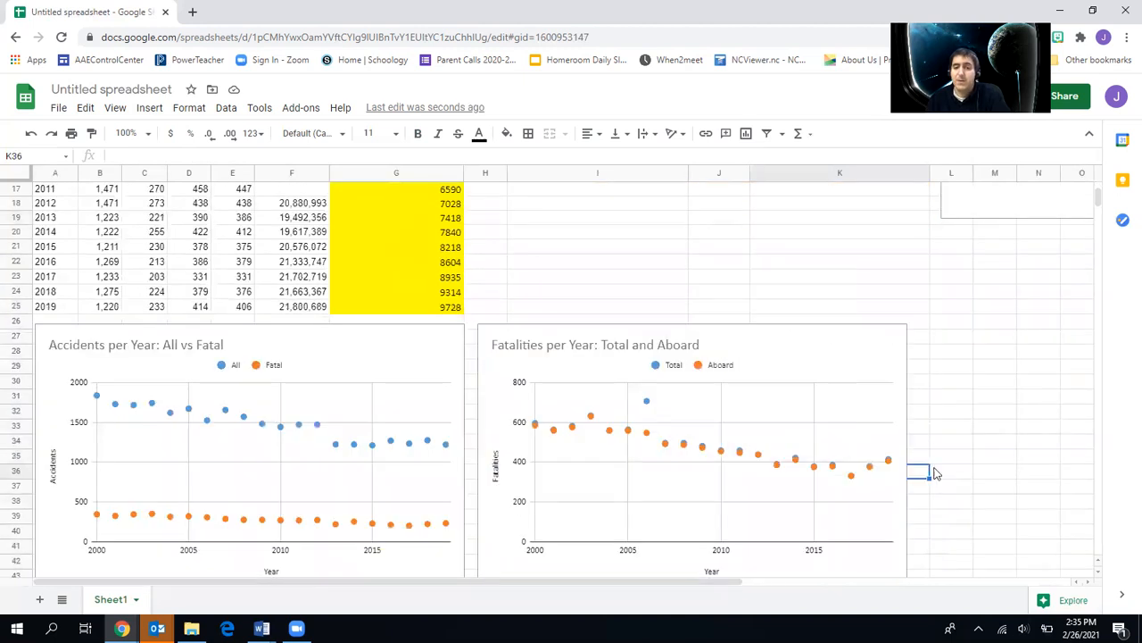
pyautogui.scroll(5, 892, 455)
pyautogui.moveTo(539, 580); pyautogui.dragTo(795, 580)
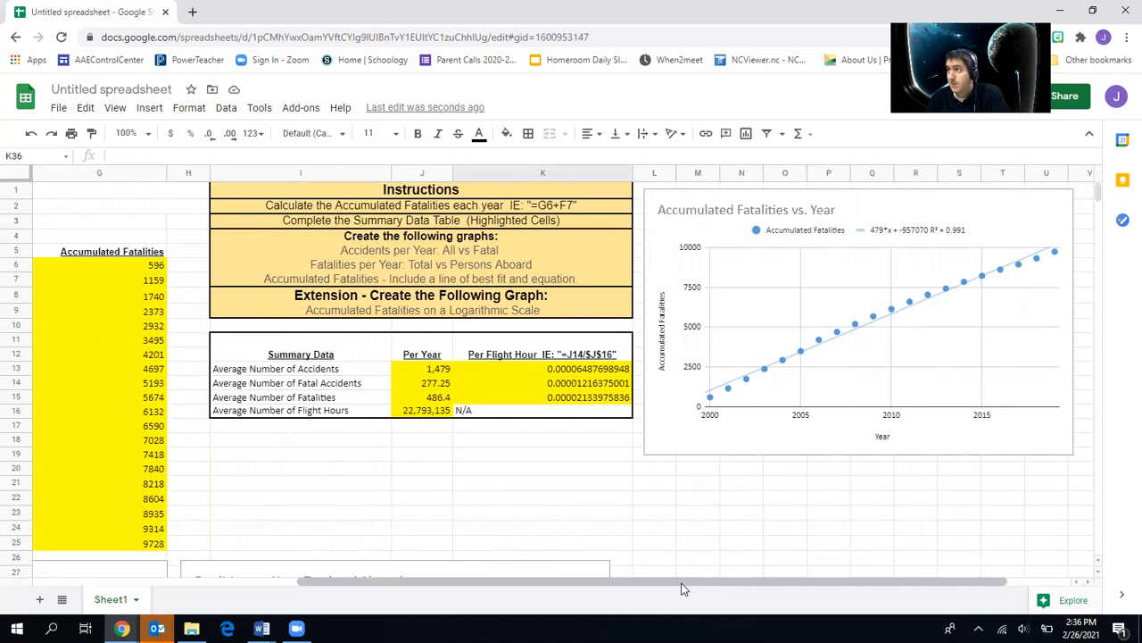
# Insert a second scatter chart from the Year and Accumulated Fatalities columns, covering A5:A25 and G5:G25, and check its data setup
pyautogui.moveTo(683, 588); pyautogui.dragTo(395, 595)
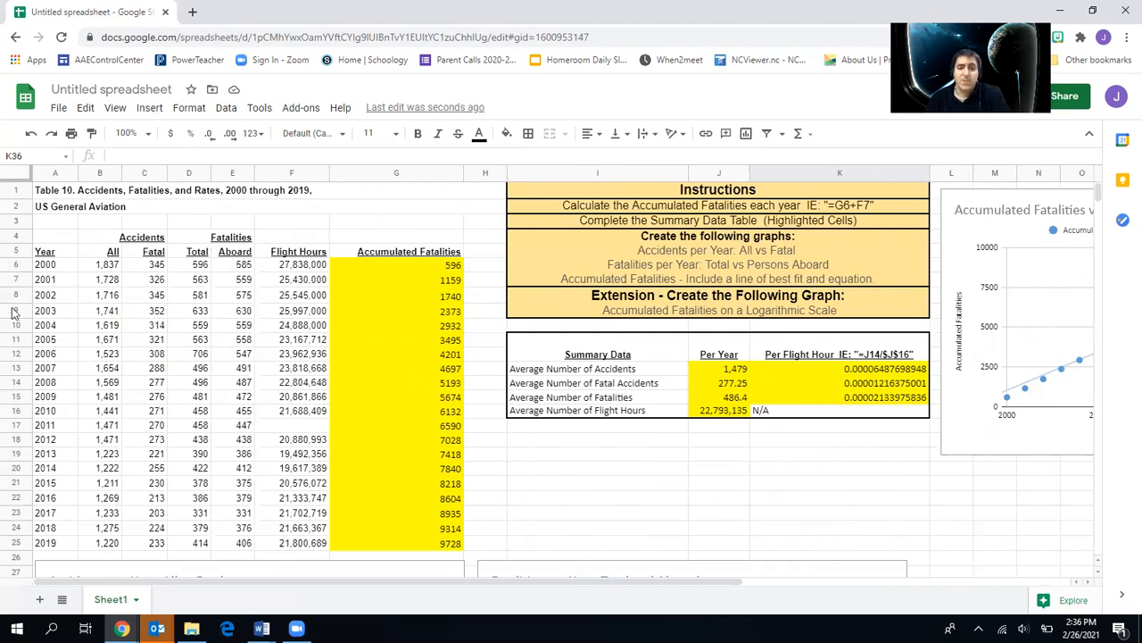
pyautogui.moveTo(45, 251); pyautogui.dragTo(50, 545)
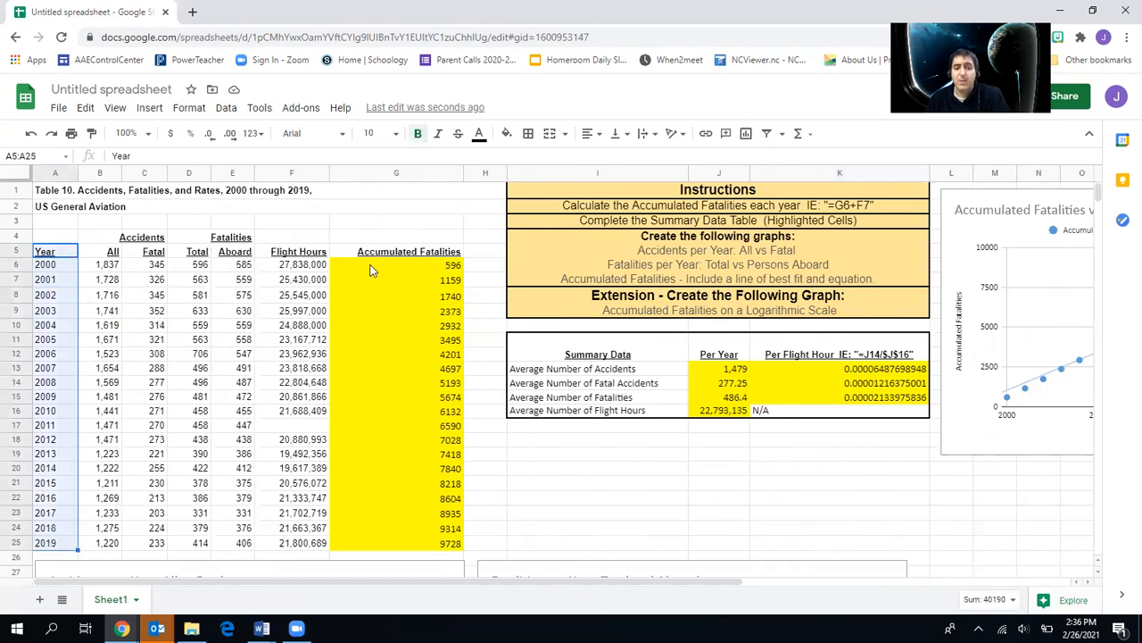
pyautogui.moveTo(384, 252); pyautogui.dragTo(390, 549)
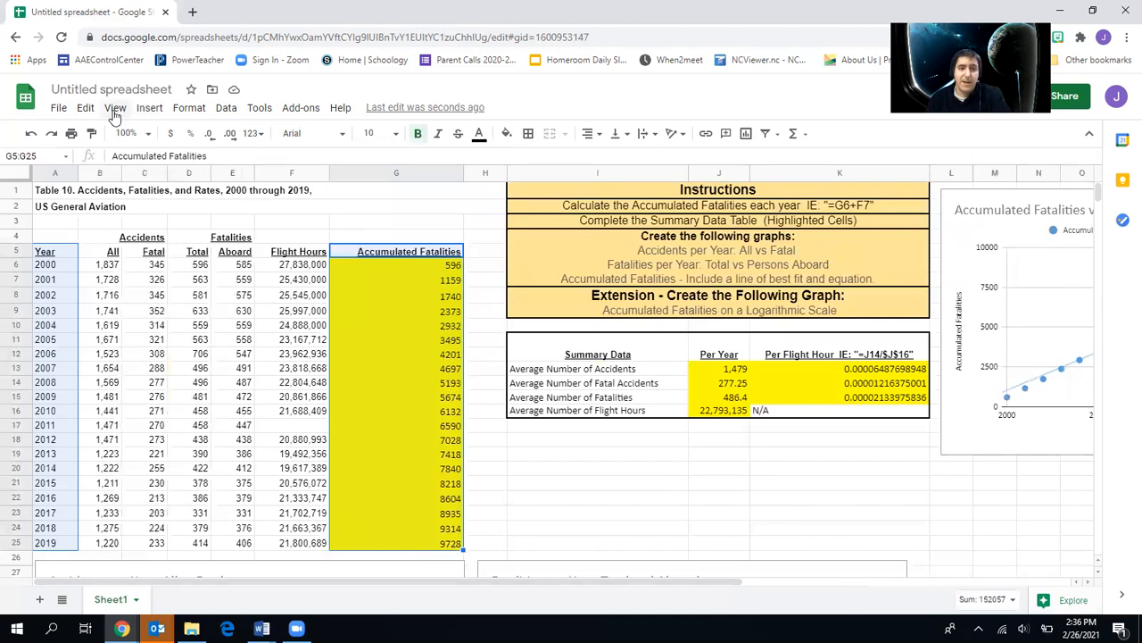
pyautogui.click(148, 107)
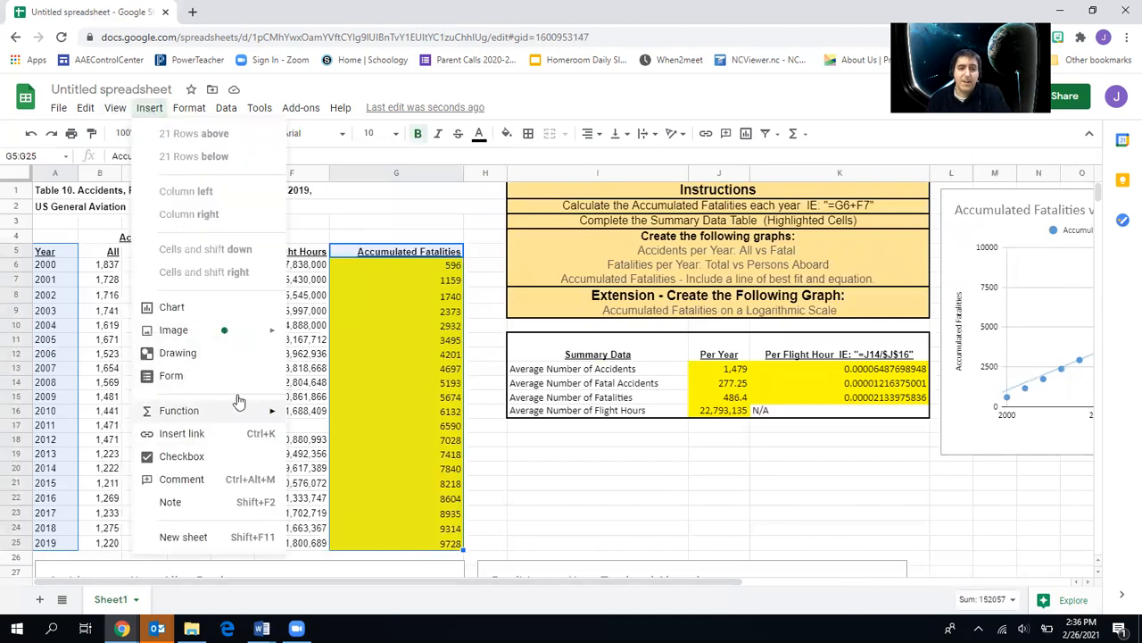
pyautogui.click(254, 308)
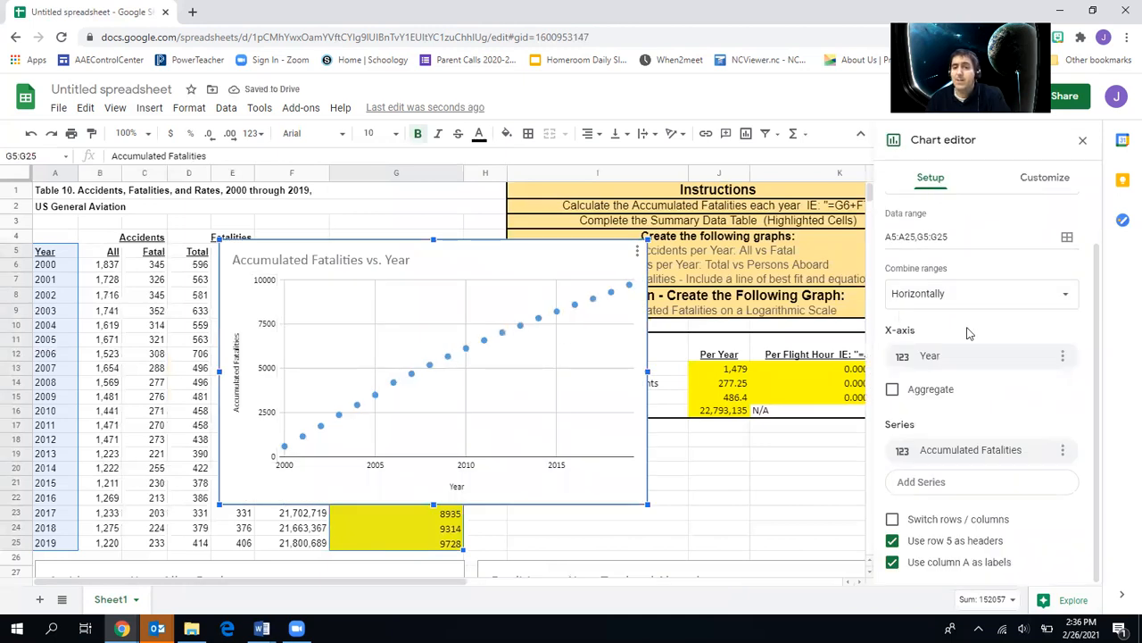
pyautogui.scroll(1, 965, 328)
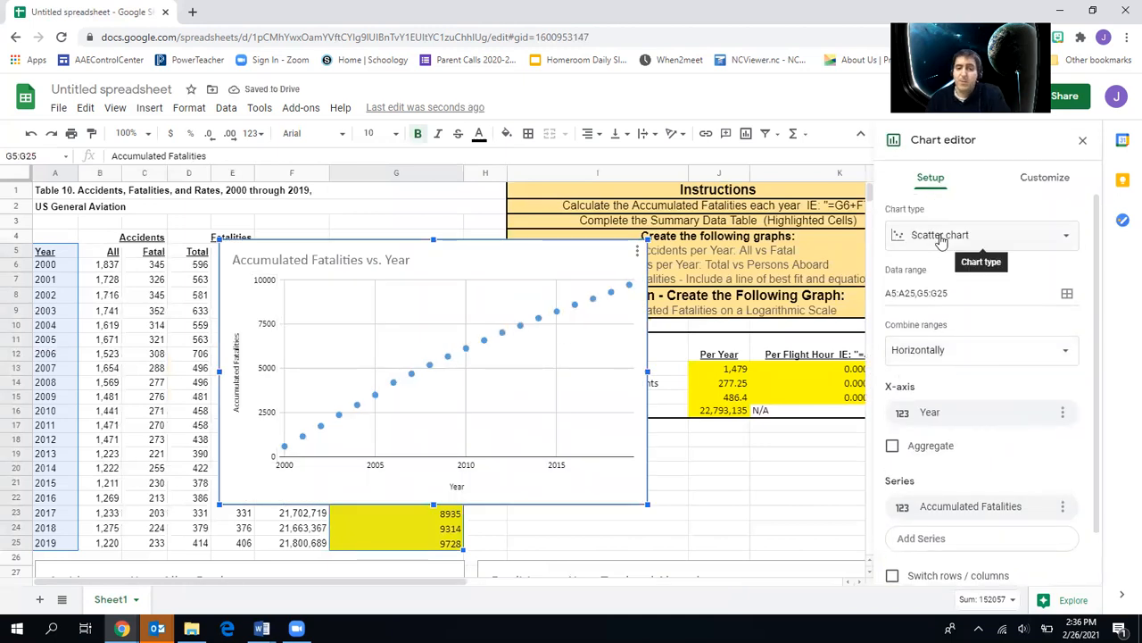
pyautogui.scroll(-1, 983, 352)
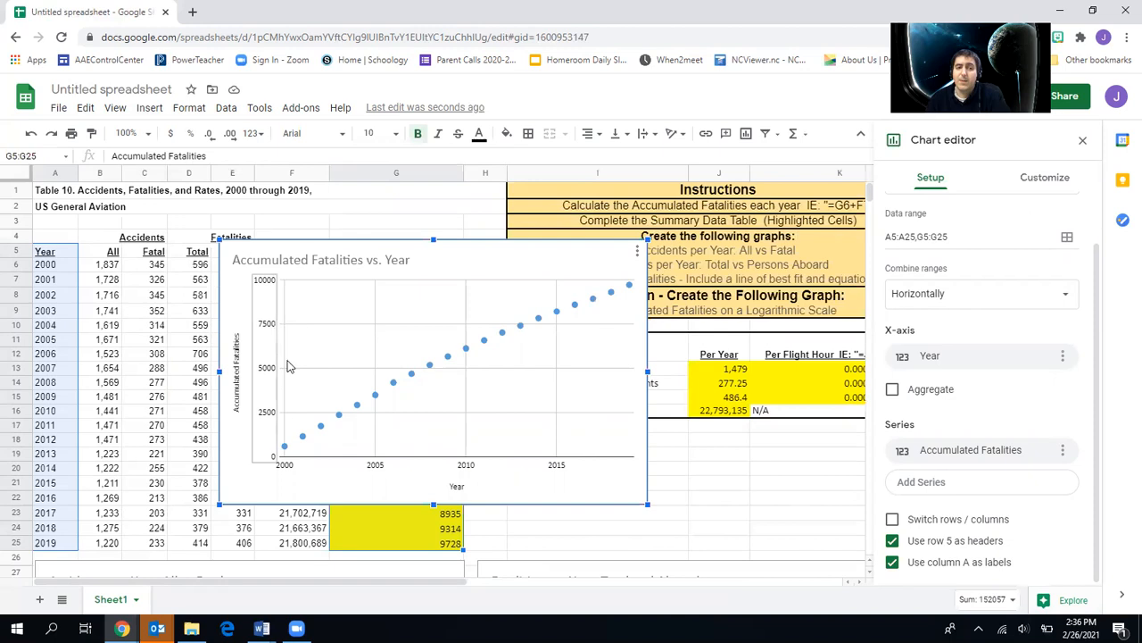
# Switch the new accumulated fatalities chart's vertical axis to a log scale
pyautogui.click(1039, 178)
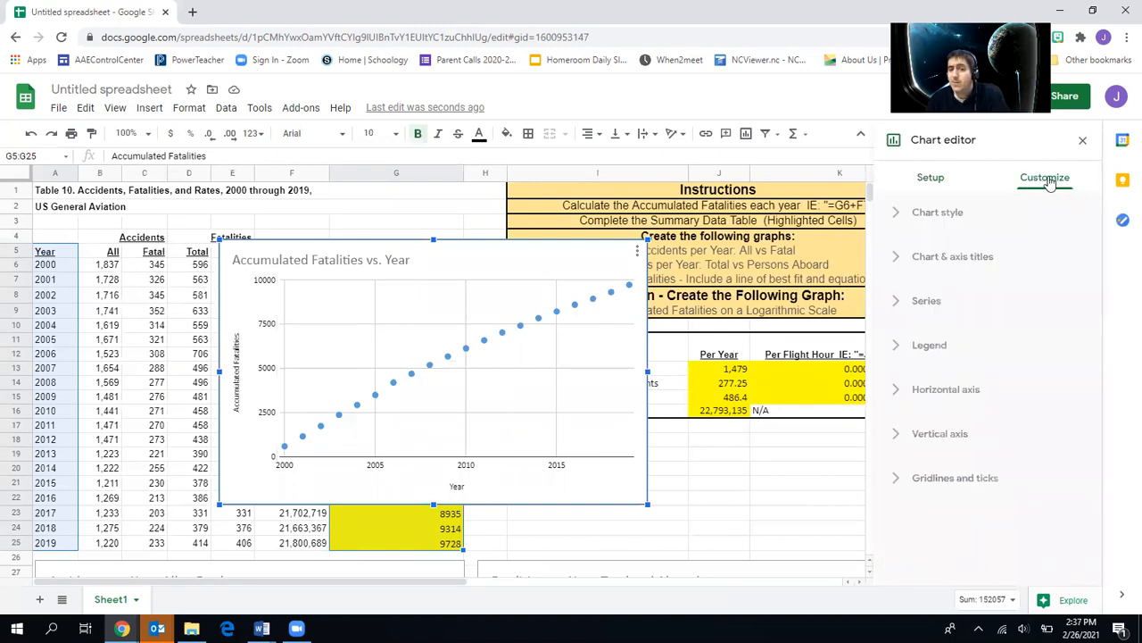
pyautogui.click(893, 443)
pyautogui.scroll(-2, 993, 390)
pyautogui.scroll(-3, 989, 385)
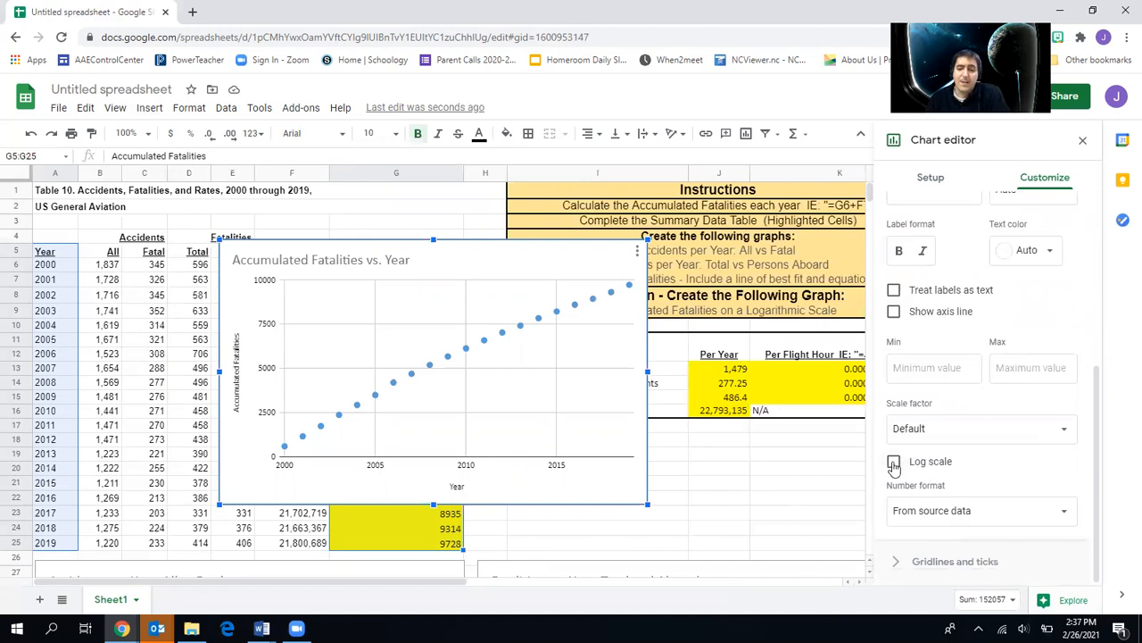
pyautogui.click(893, 462)
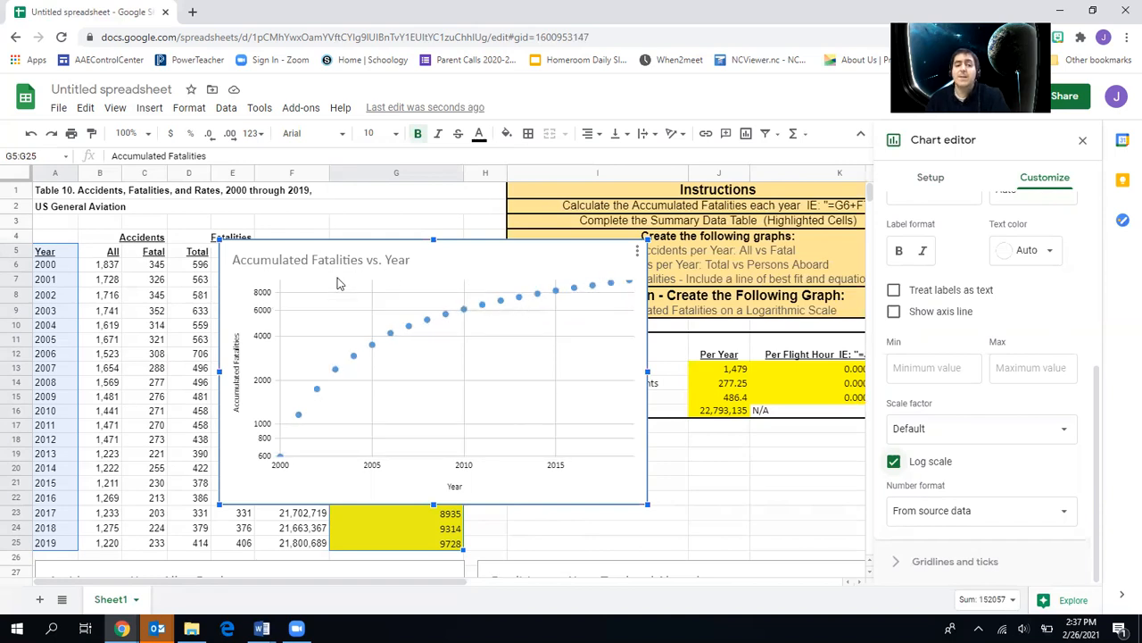
# Move the log-scale chart directly below the trendline chart, aligned at column L starting around row 22, and deselect it
pyautogui.moveTo(411, 248); pyautogui.dragTo(706, 401)
pyautogui.scroll(-2, 647, 345)
pyautogui.scroll(-2, 647, 344)
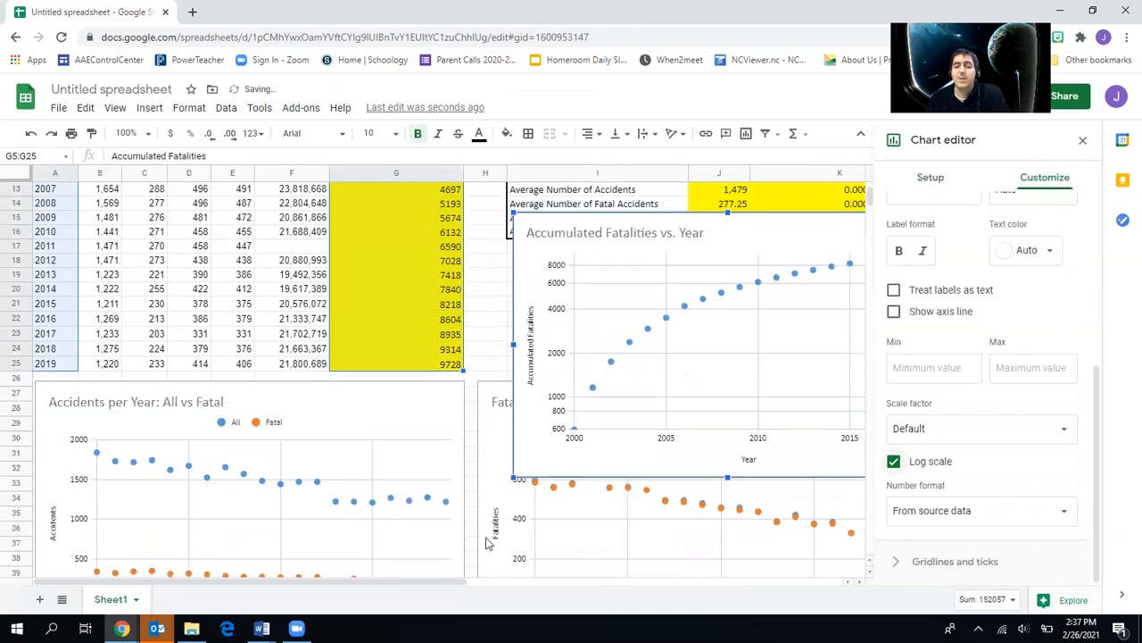
pyautogui.moveTo(411, 580); pyautogui.dragTo(755, 578)
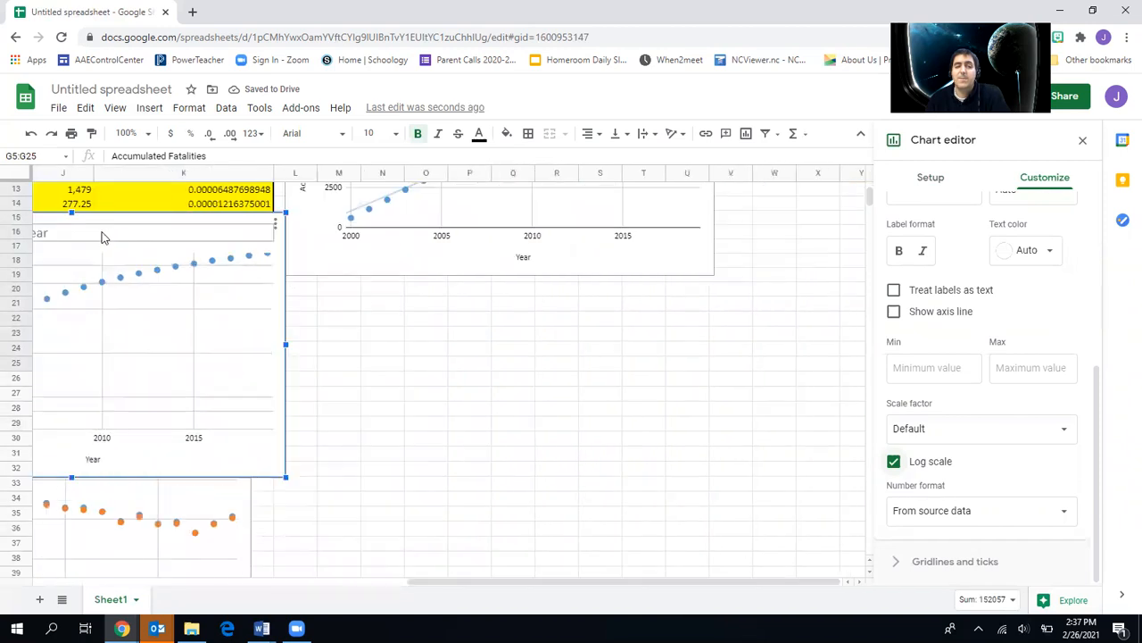
pyautogui.moveTo(117, 233); pyautogui.dragTo(544, 329)
pyautogui.moveTo(432, 323); pyautogui.dragTo(433, 323)
pyautogui.click(220, 307)
pyautogui.scroll(2, 219, 307)
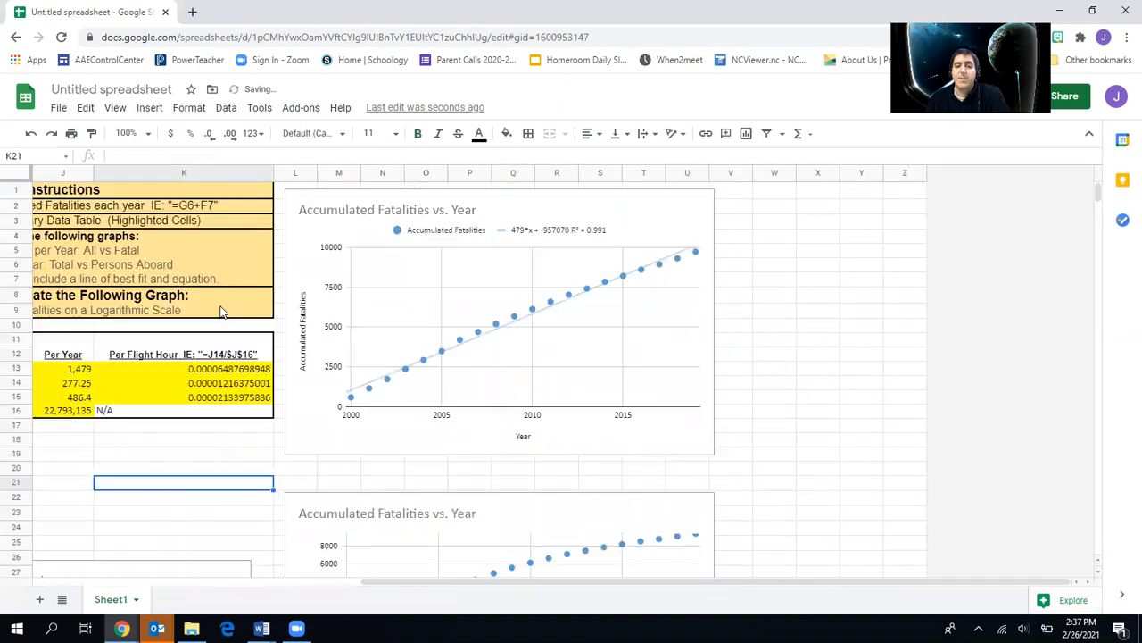
# Review the completed worksheet from the data and summary tables down to the per-year charts
pyautogui.moveTo(609, 585); pyautogui.dragTo(291, 589)
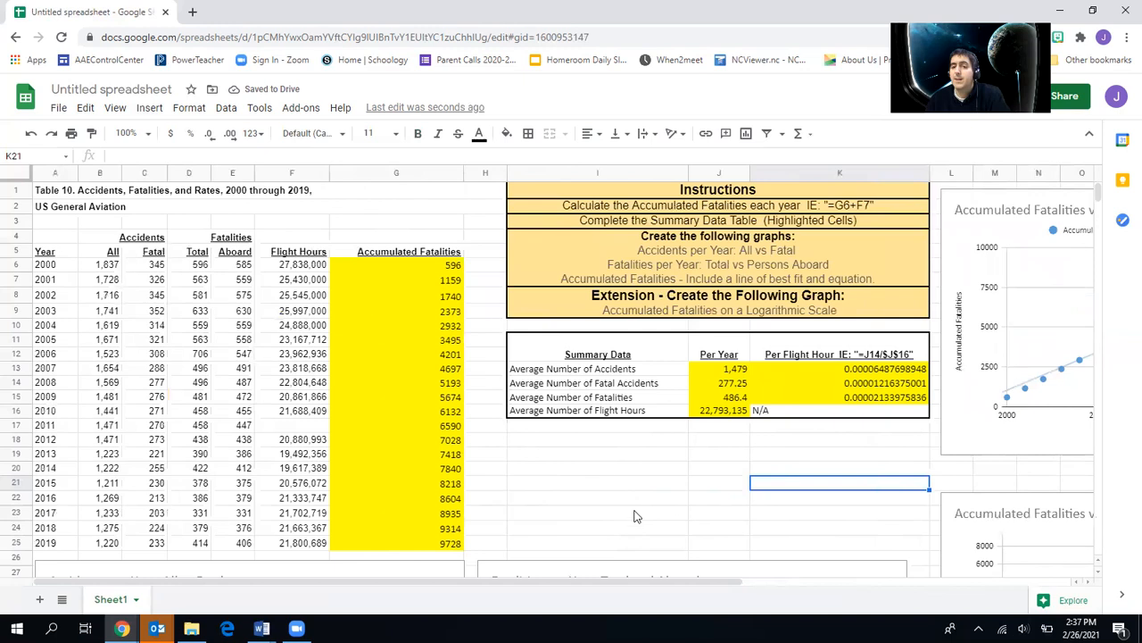
pyautogui.scroll(-5, 592, 455)
pyautogui.scroll(-1, 511, 402)
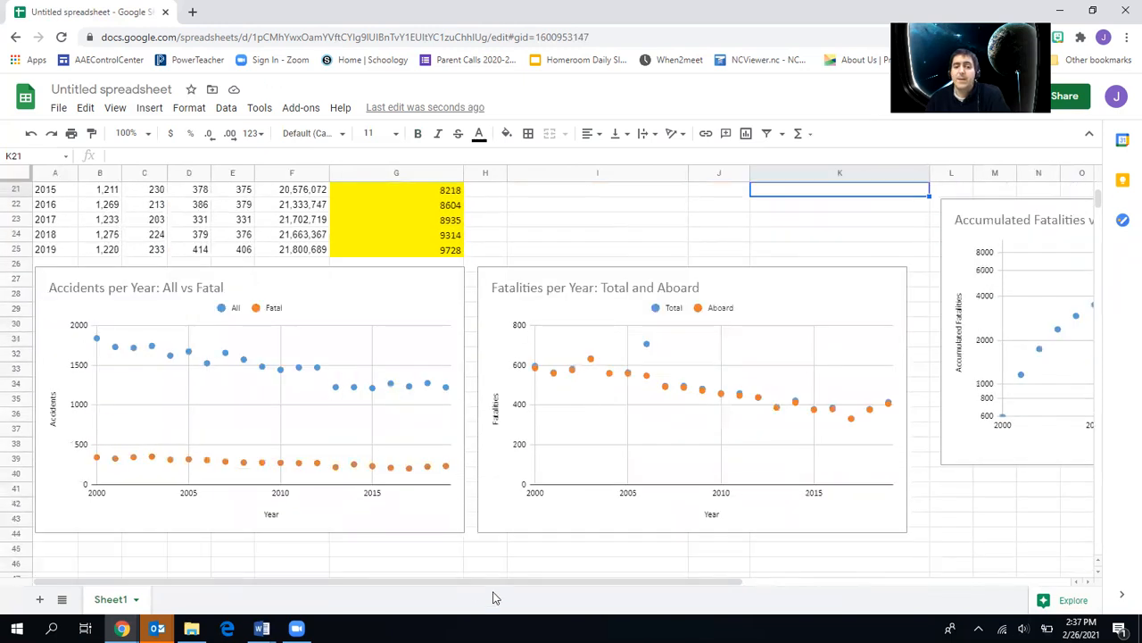
pyautogui.scroll(6, 526, 529)
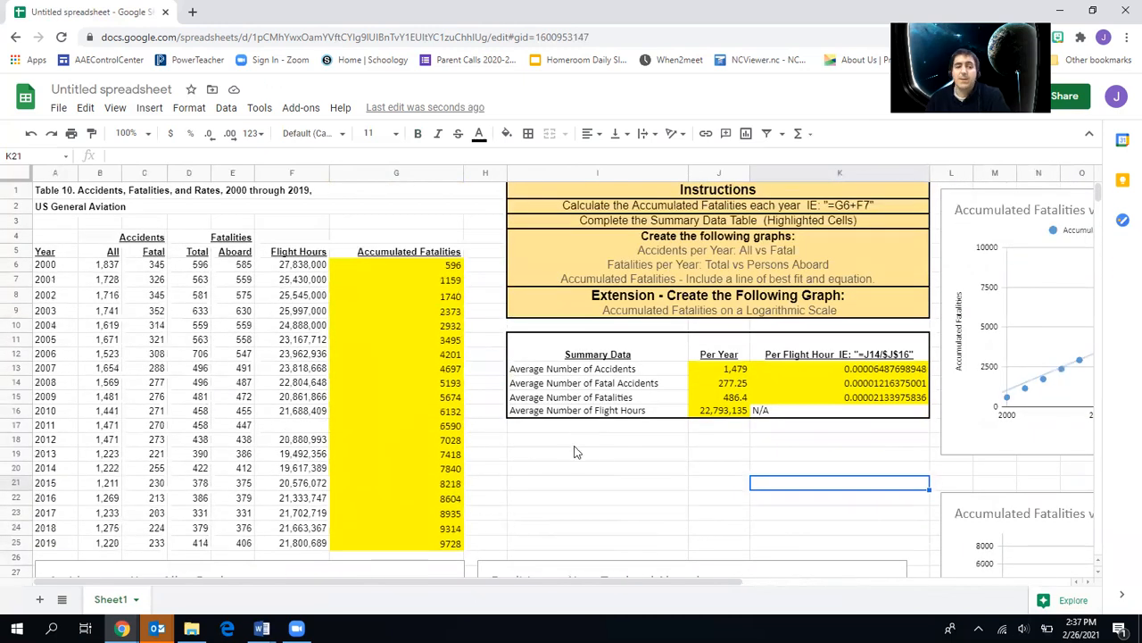